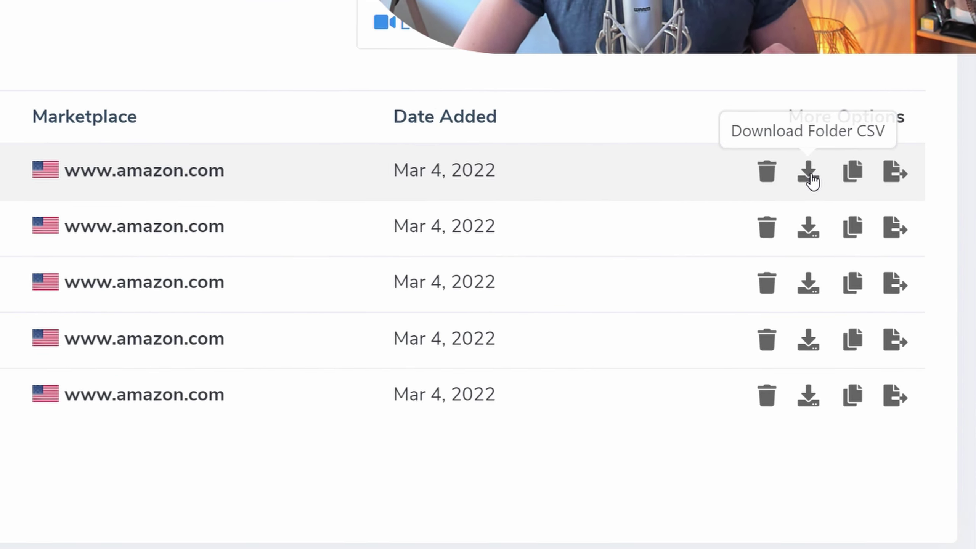
- Download the CSV of the "docking station - high relevance" keyword folder and open the downloaded file in Excel
{"action": "left_click", "coordinate": [807, 175]}
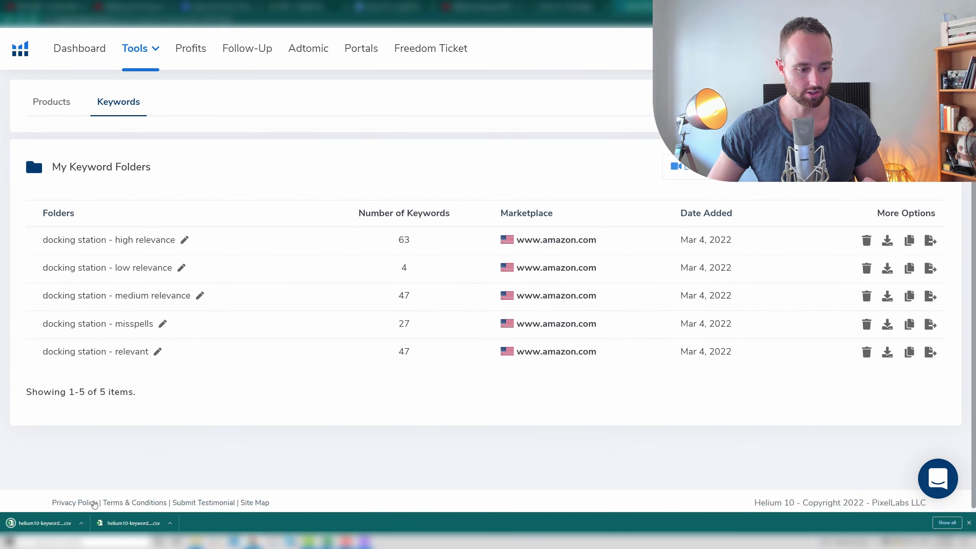
{"action": "left_click", "coordinate": [105, 519]}
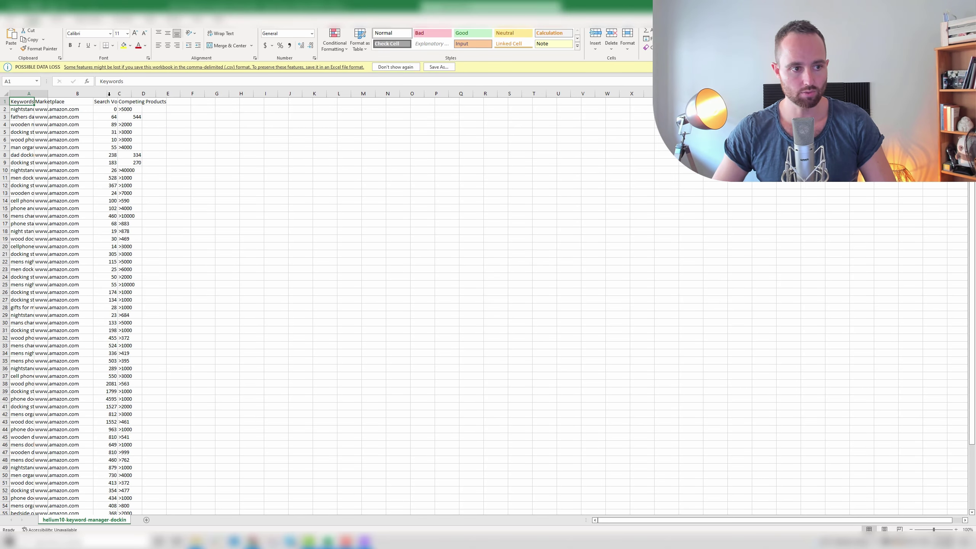
- Widen the Keywords, Search Volume and Competing Products columns so that their contents are readable
{"action": "left_click_drag", "start_coordinate": [84, 94], "coordinate": [95, 93]}
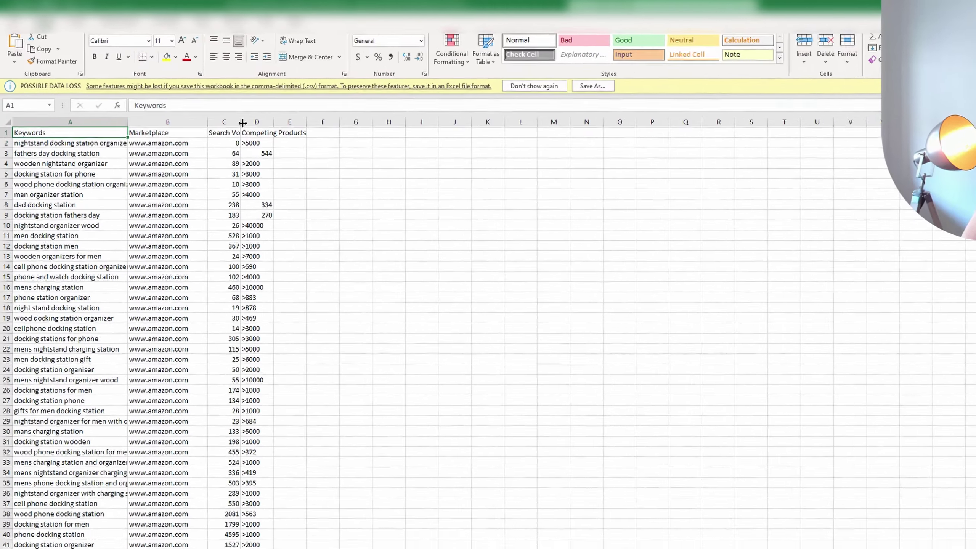
{"action": "left_click_drag", "start_coordinate": [178, 94], "coordinate": [229, 93]}
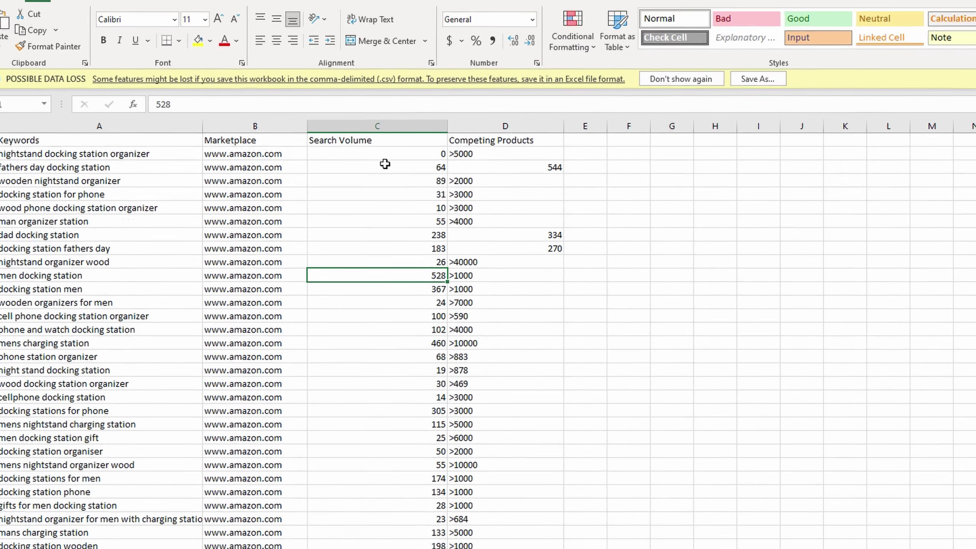
{"action": "left_click", "coordinate": [380, 175]}
{"action": "left_click", "coordinate": [374, 212]}
{"action": "left_click", "coordinate": [392, 156]}
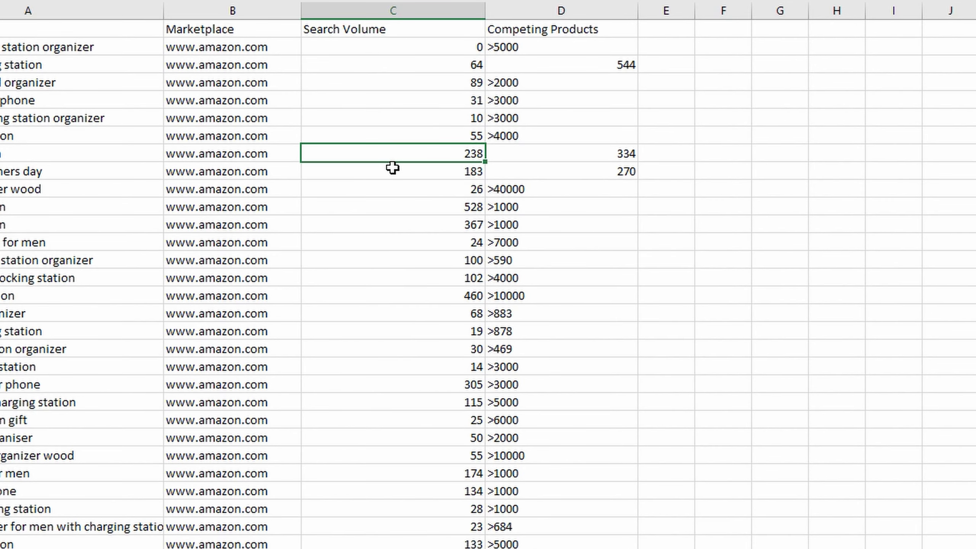
{"action": "left_click", "coordinate": [405, 230]}
{"action": "left_click", "coordinate": [406, 257]}
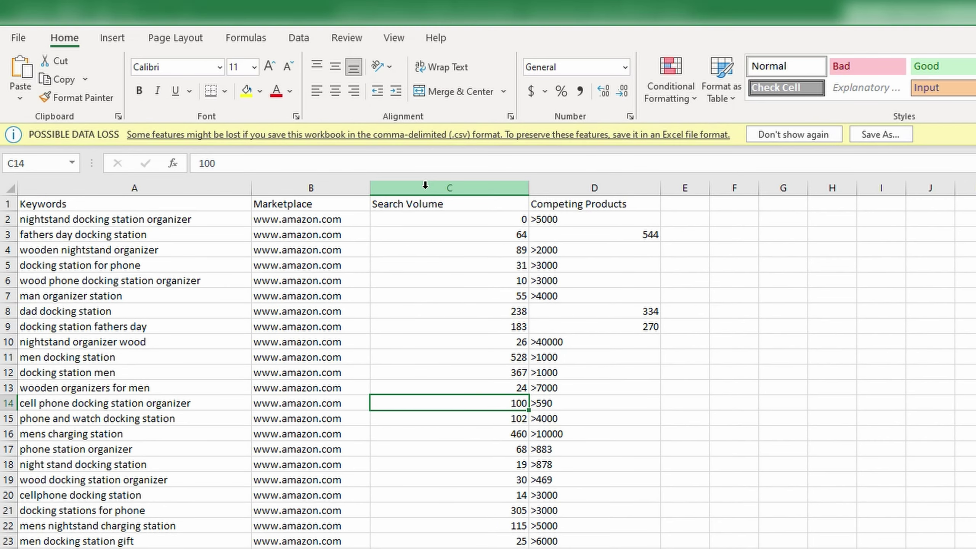
- Sort the table by Search Volume from largest to smallest, expanding the selection to include the adjacent columns
{"action": "left_click", "coordinate": [369, 33]}
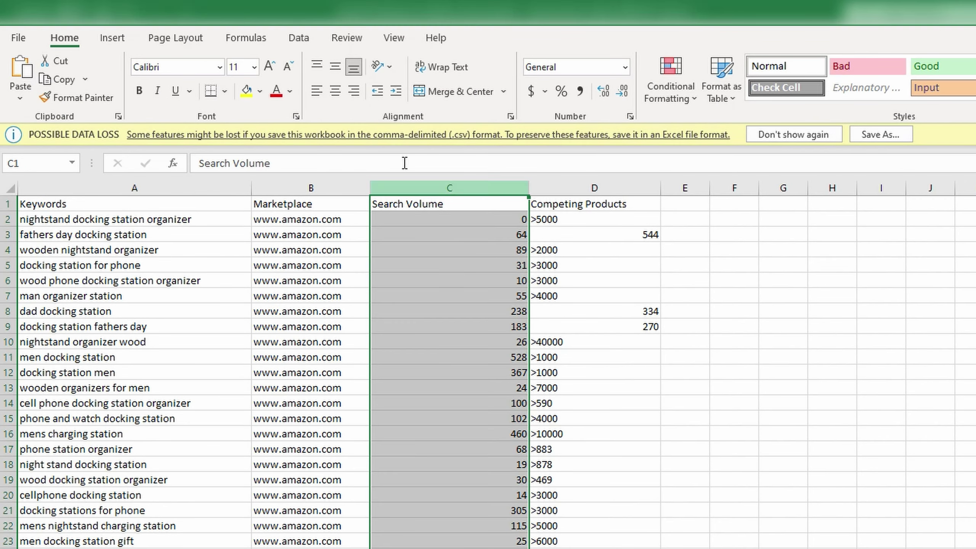
{"action": "left_click", "coordinate": [306, 39]}
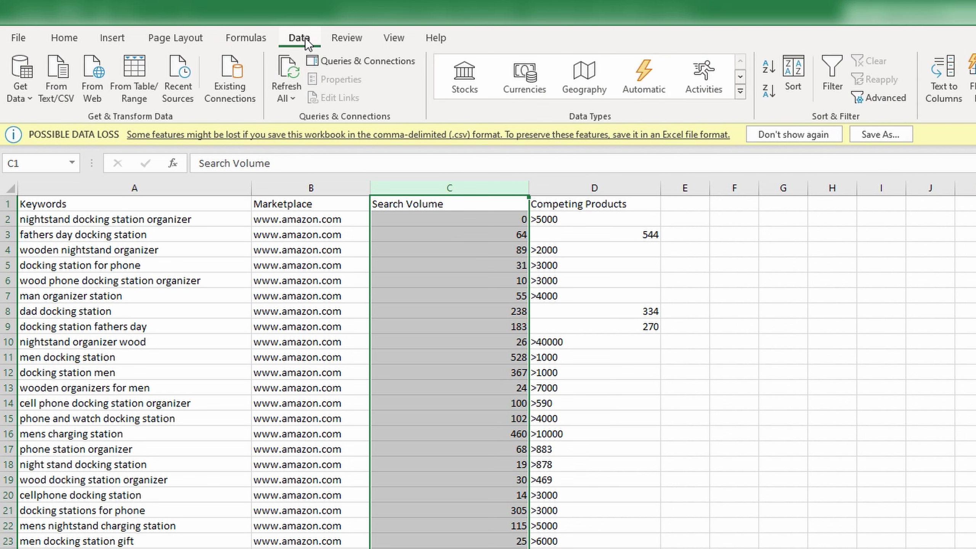
{"action": "left_click", "coordinate": [769, 91]}
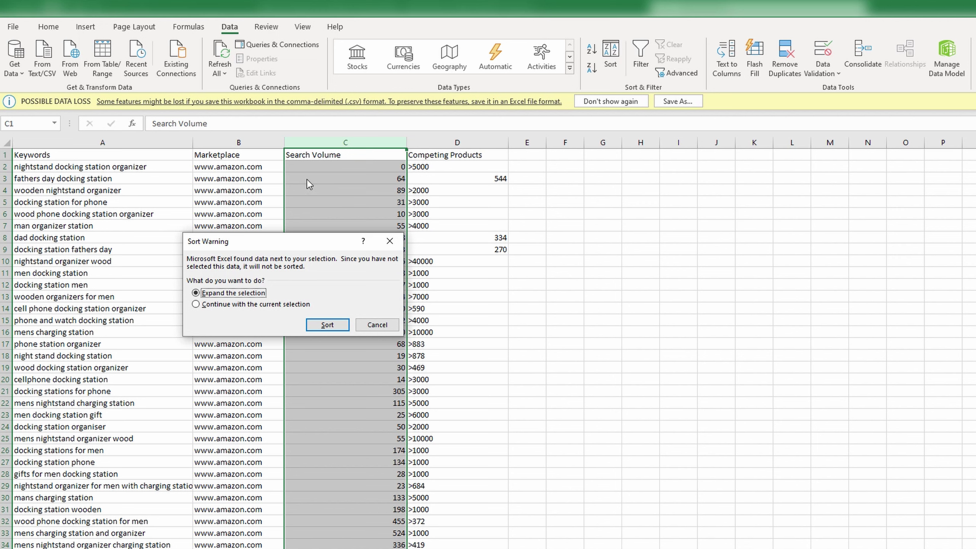
{"action": "left_click", "coordinate": [327, 325]}
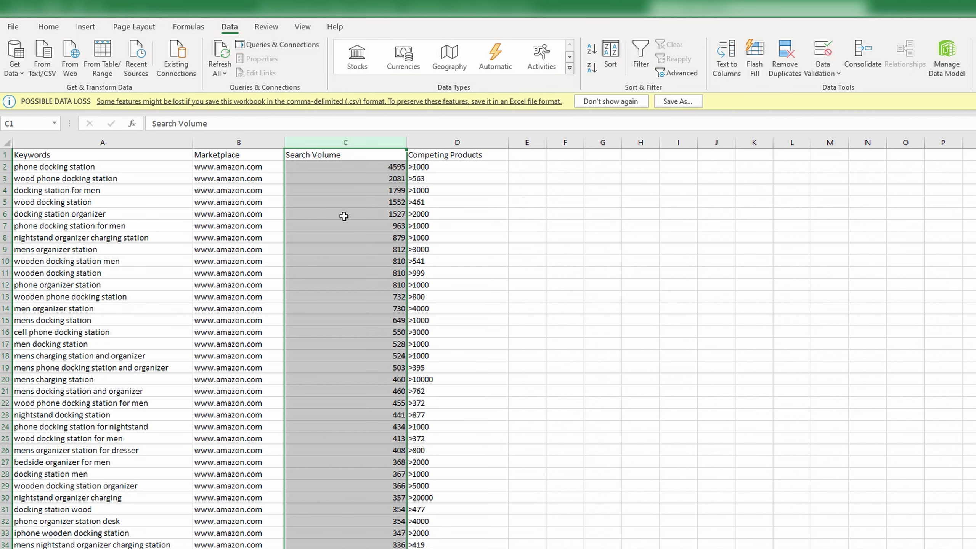
{"action": "left_click", "coordinate": [343, 203]}
{"action": "left_click", "coordinate": [351, 169]}
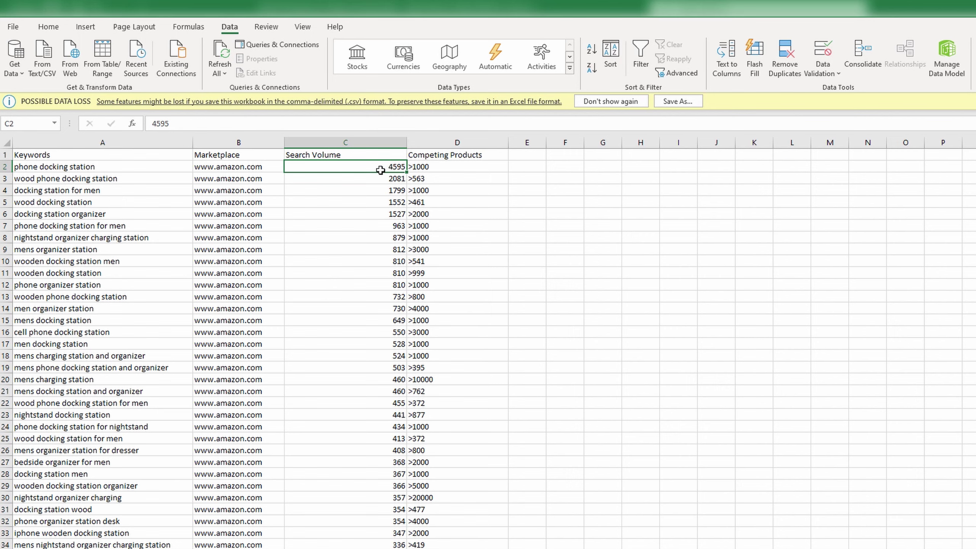
{"action": "left_click", "coordinate": [118, 168]}
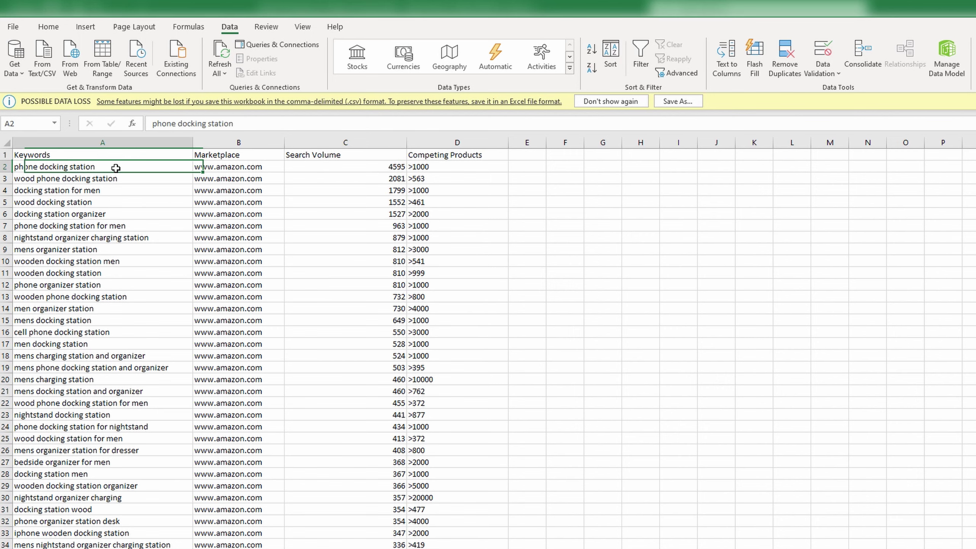
{"action": "left_click", "coordinate": [84, 179]}
{"action": "left_click", "coordinate": [91, 202]}
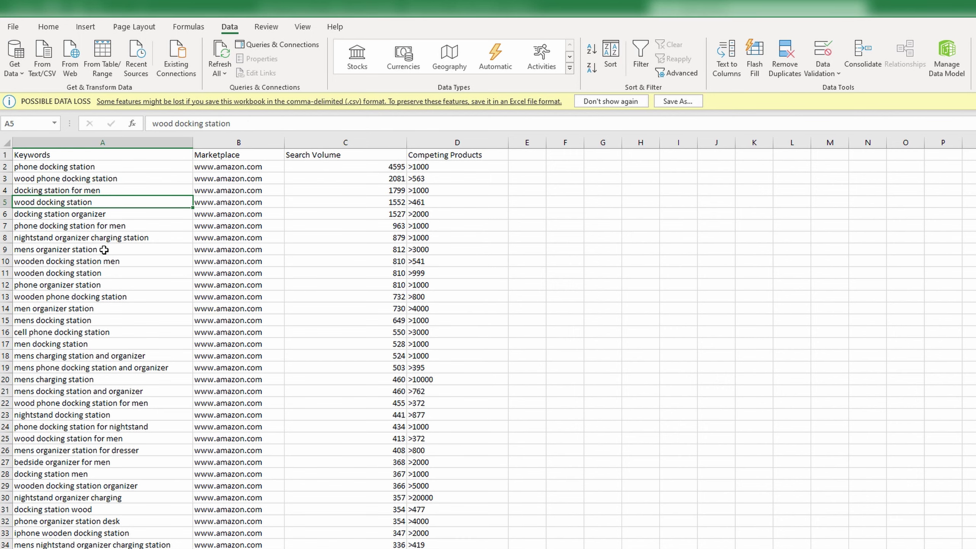
- Delete the Marketplace column from the keyword sheet
{"action": "left_click", "coordinate": [227, 143]}
{"action": "right_click", "coordinate": [227, 145]}
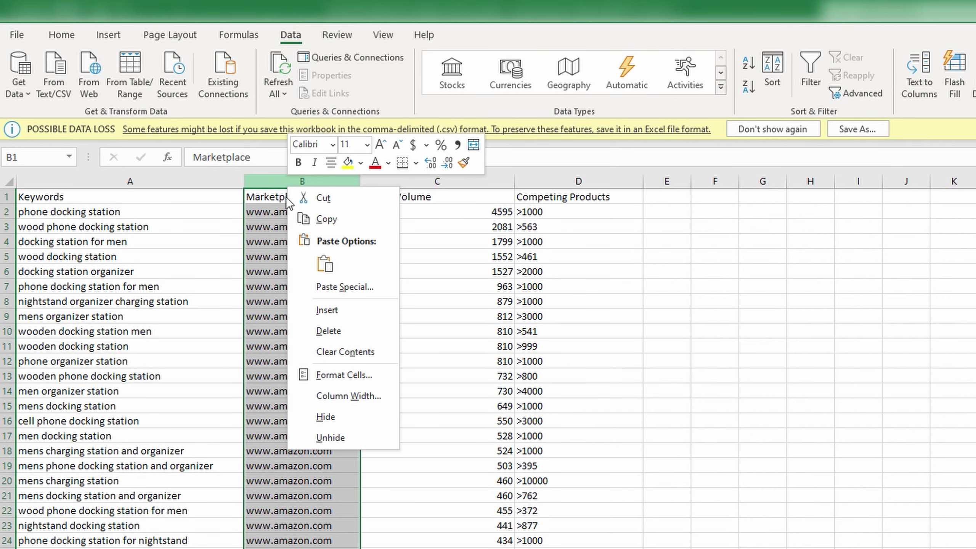
{"action": "left_click", "coordinate": [342, 333]}
{"action": "left_click", "coordinate": [511, 300]}
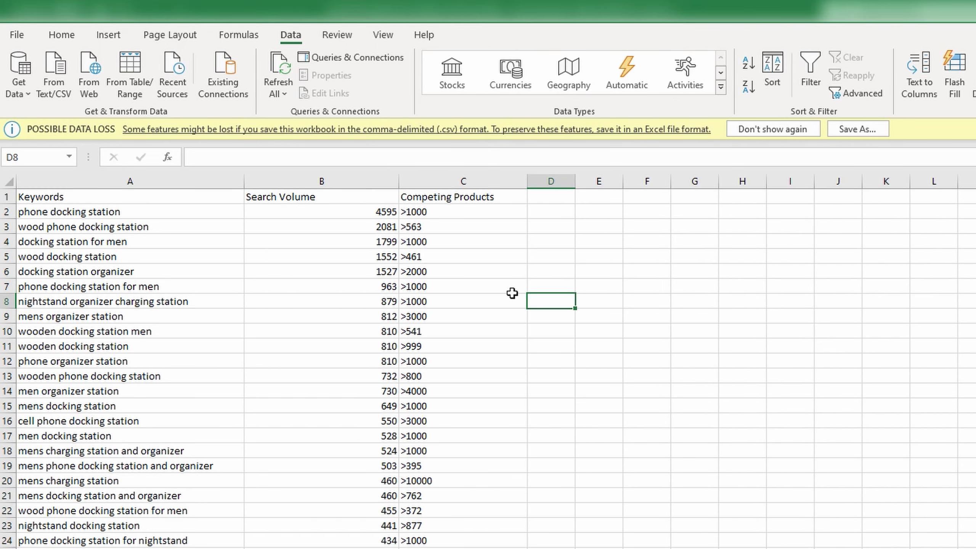
{"action": "left_click", "coordinate": [457, 197]}
{"action": "key", "text": "ctrl+shift+Down"}
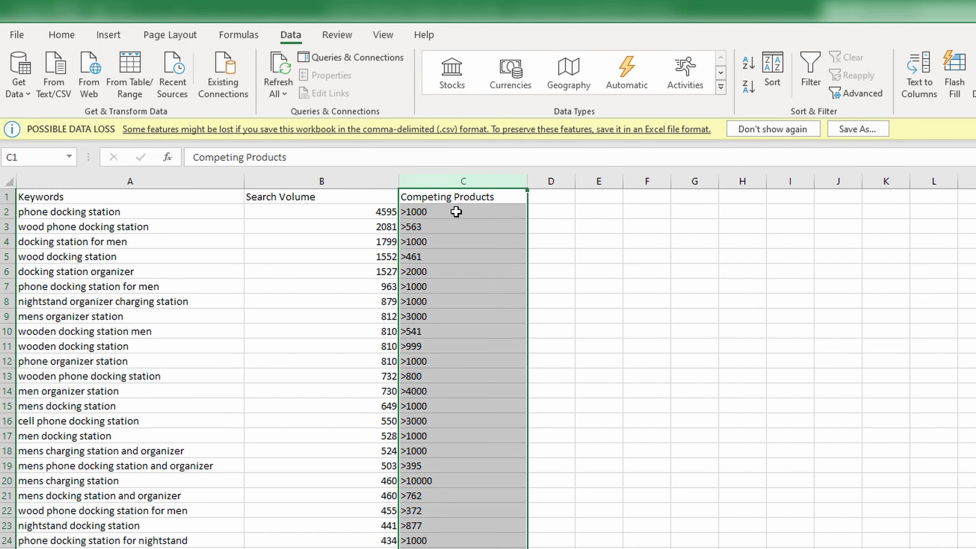
{"action": "left_click", "coordinate": [558, 240]}
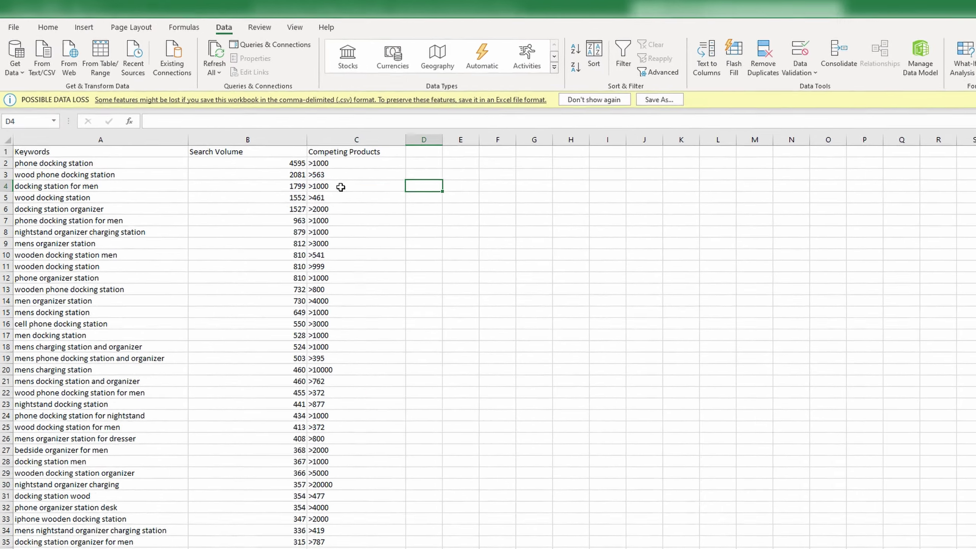
{"action": "left_click", "coordinate": [341, 187]}
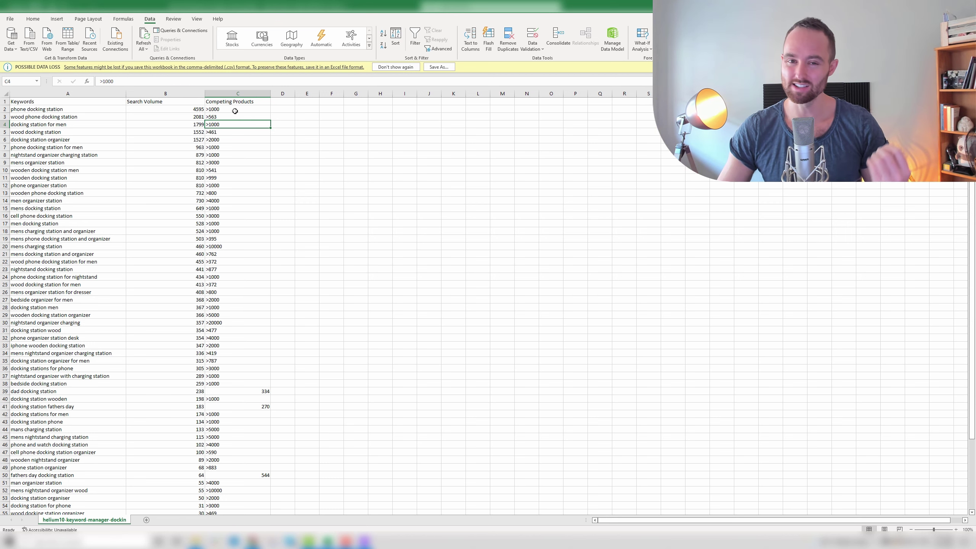
{"action": "left_click", "coordinate": [265, 131]}
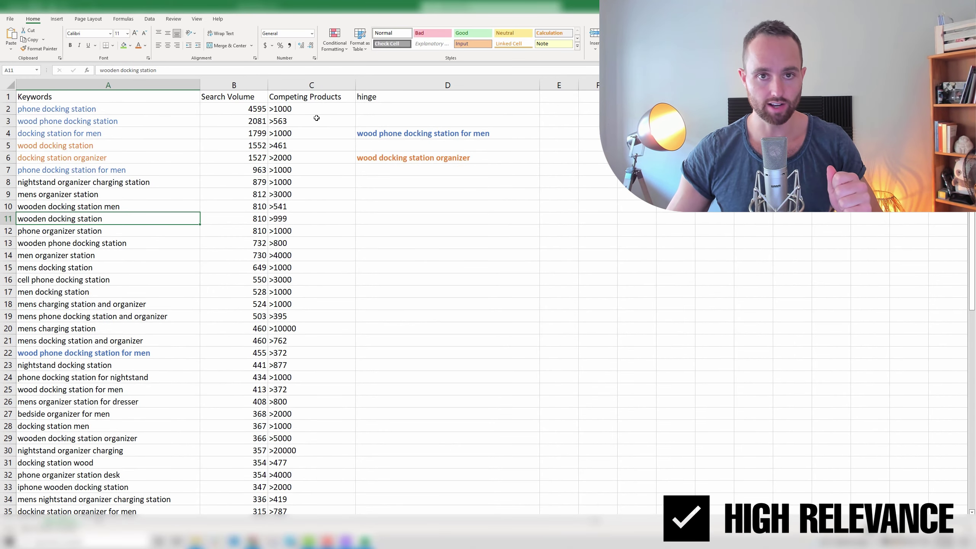
- Compare the blue keywords in the list with the hinge phrase "wood phone docking station for men"
{"action": "left_click", "coordinate": [149, 111]}
{"action": "left_click", "coordinate": [146, 121]}
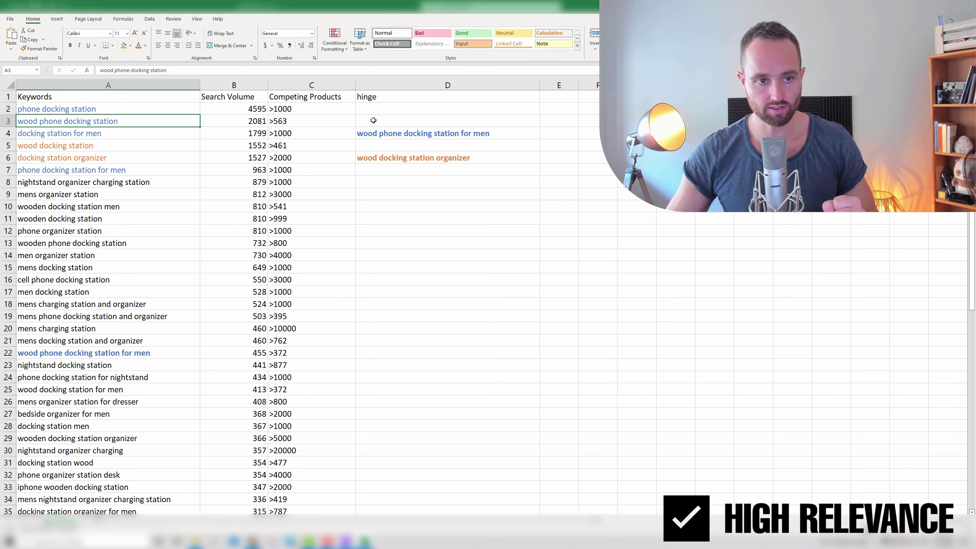
{"action": "left_click", "coordinate": [404, 99]}
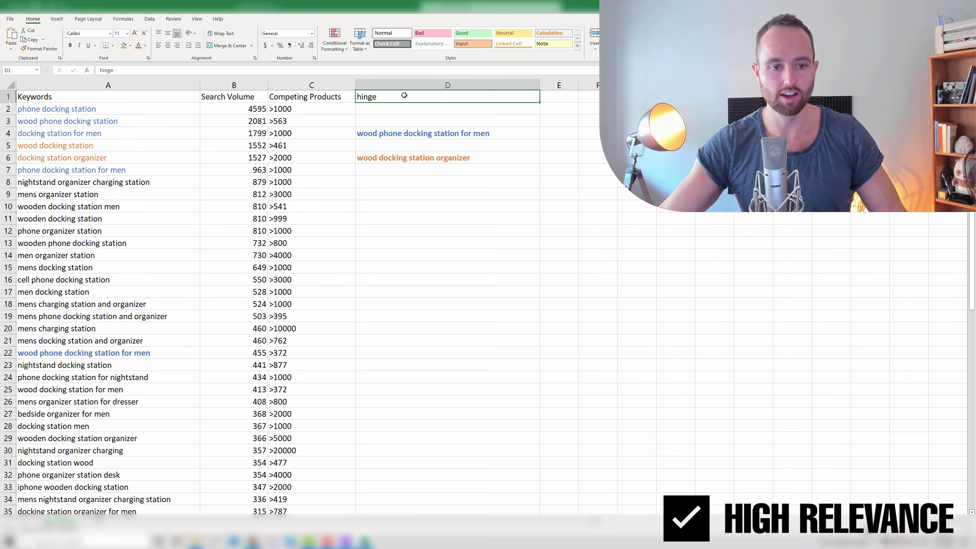
{"action": "left_click", "coordinate": [81, 110]}
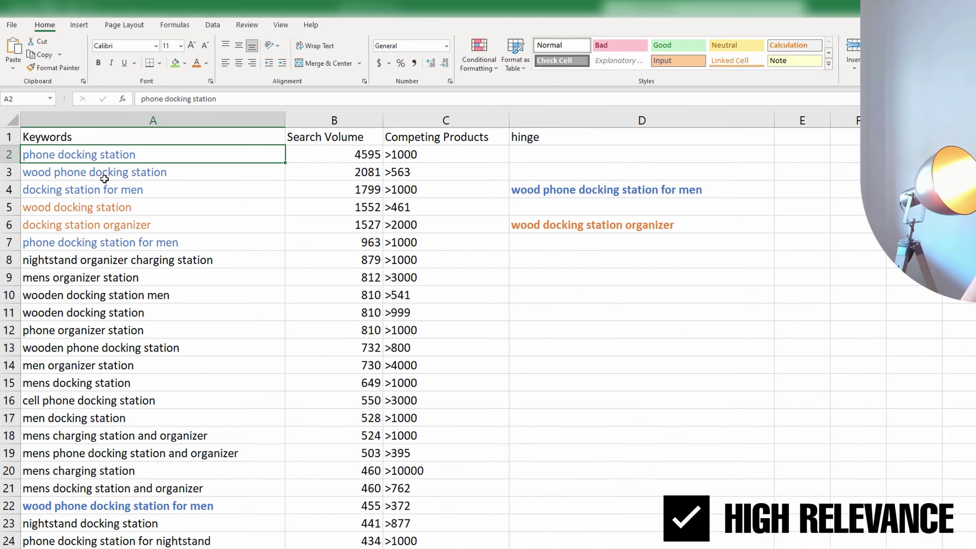
{"action": "left_click", "coordinate": [73, 122]}
{"action": "left_click", "coordinate": [72, 134]}
{"action": "left_click", "coordinate": [107, 243]}
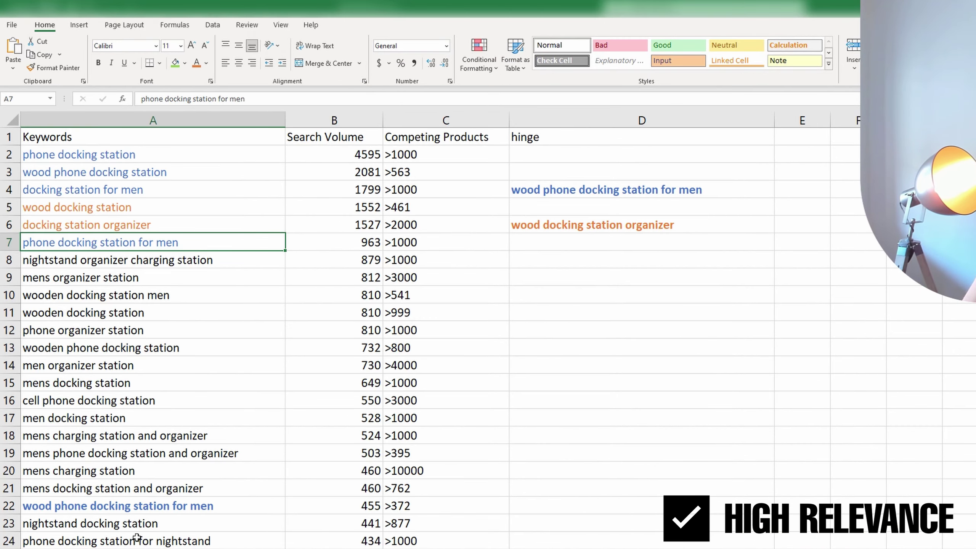
{"action": "left_click", "coordinate": [131, 507]}
{"action": "left_click", "coordinate": [586, 222]}
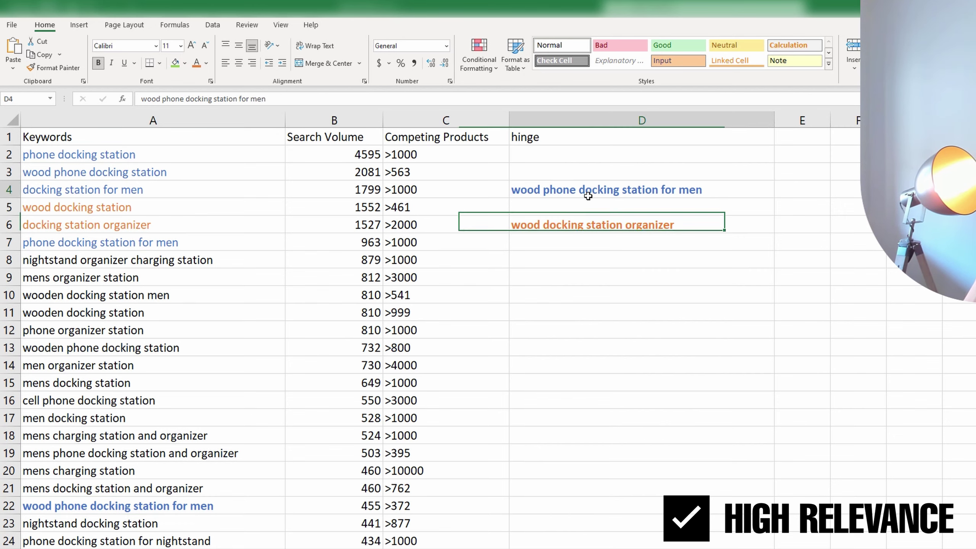
{"action": "left_click", "coordinate": [581, 189]}
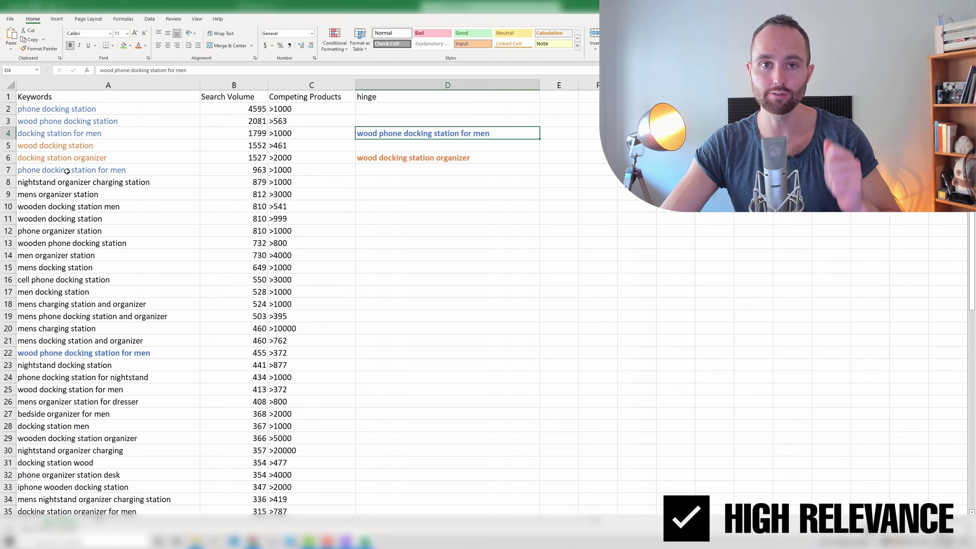
- Compare the orange keywords with the hinge phrase "wood docking station organizer" and review the keyword list
{"action": "left_click", "coordinate": [108, 148]}
{"action": "left_click", "coordinate": [115, 159]}
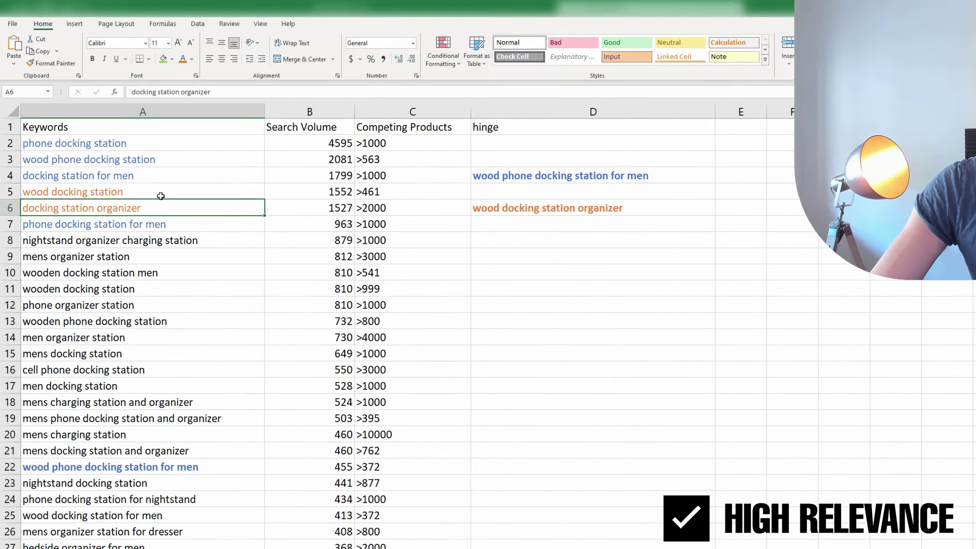
{"action": "left_click", "coordinate": [119, 147]}
{"action": "left_click", "coordinate": [123, 156]}
{"action": "left_click", "coordinate": [621, 249]}
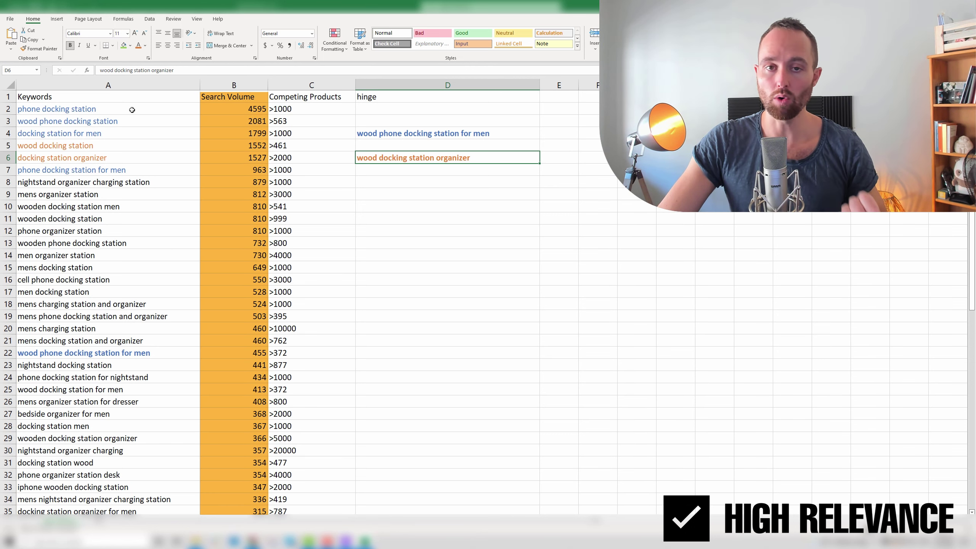
{"action": "left_click", "coordinate": [132, 110]}
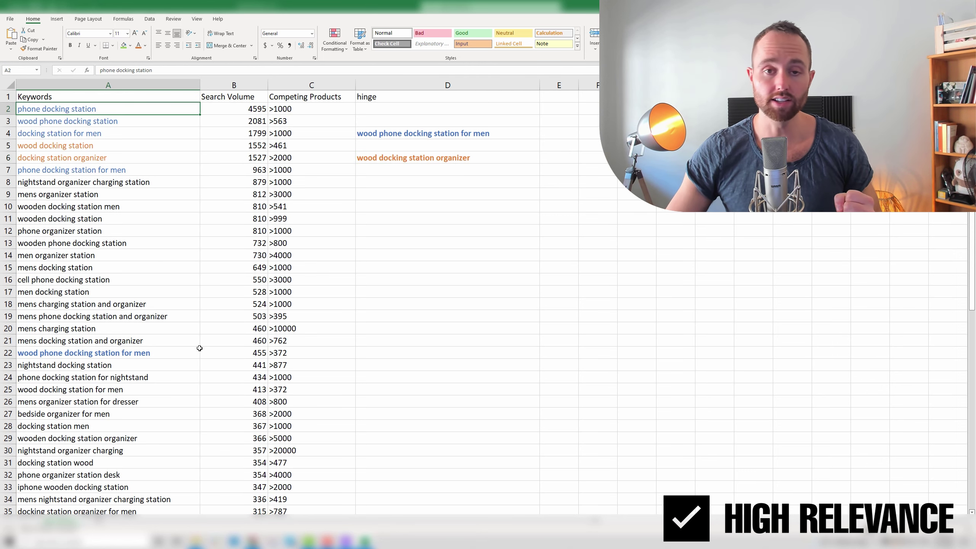
{"action": "left_click", "coordinate": [246, 486]}
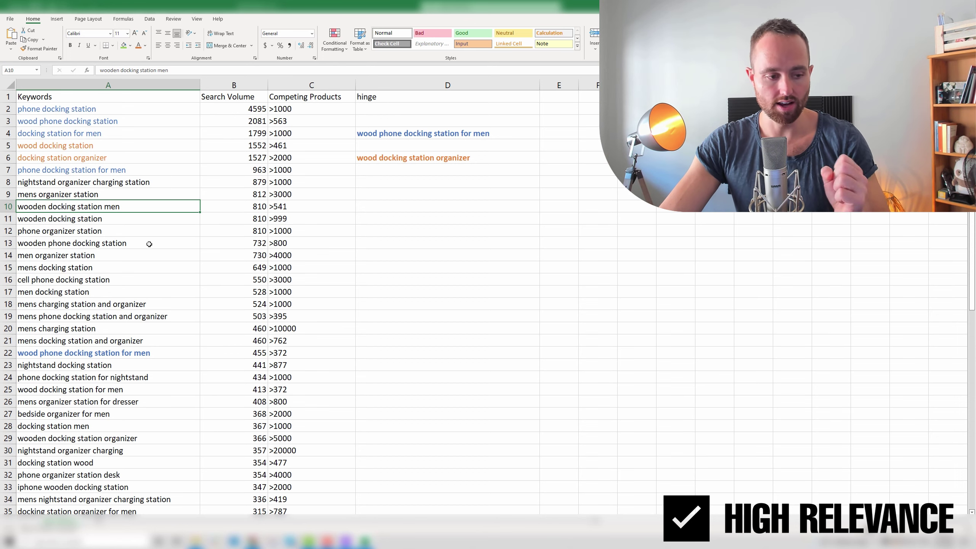
- Mark the less important keywords "docking station phone" and "mans charging station" yellow with the Neutral cell style
{"action": "scroll", "coordinate": [105, 291], "scroll_direction": "down", "scroll_amount": 2}
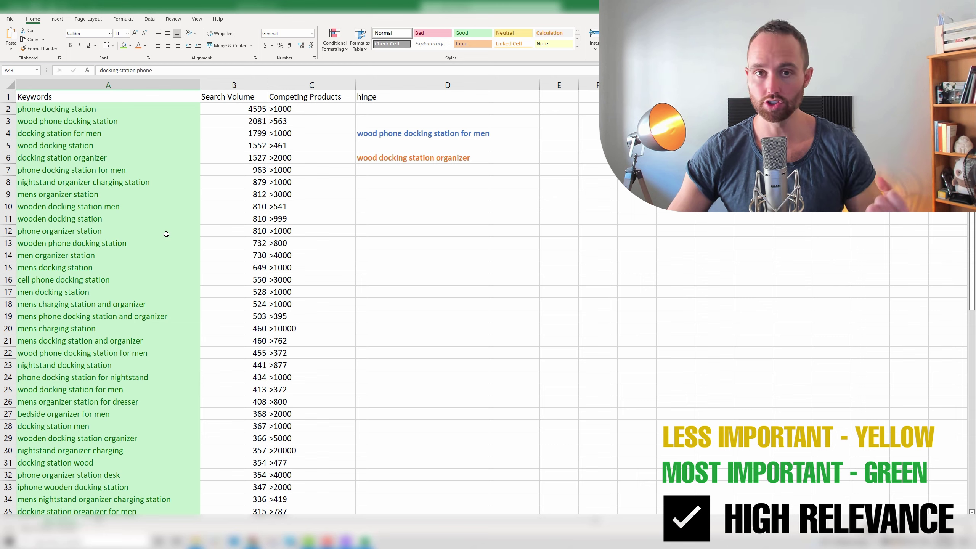
{"action": "scroll", "coordinate": [169, 249], "scroll_direction": "down", "scroll_amount": 8}
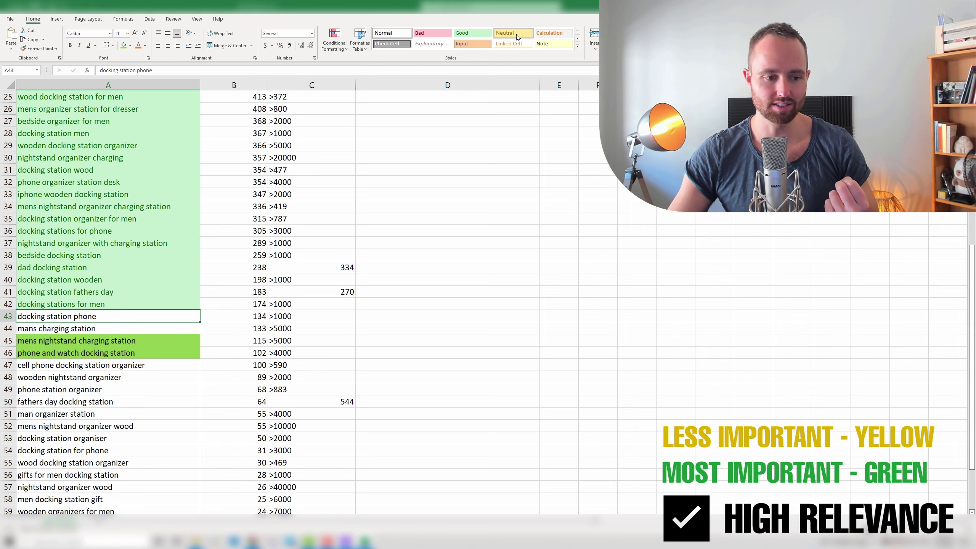
{"action": "left_click", "coordinate": [516, 33]}
{"action": "left_click", "coordinate": [117, 329]}
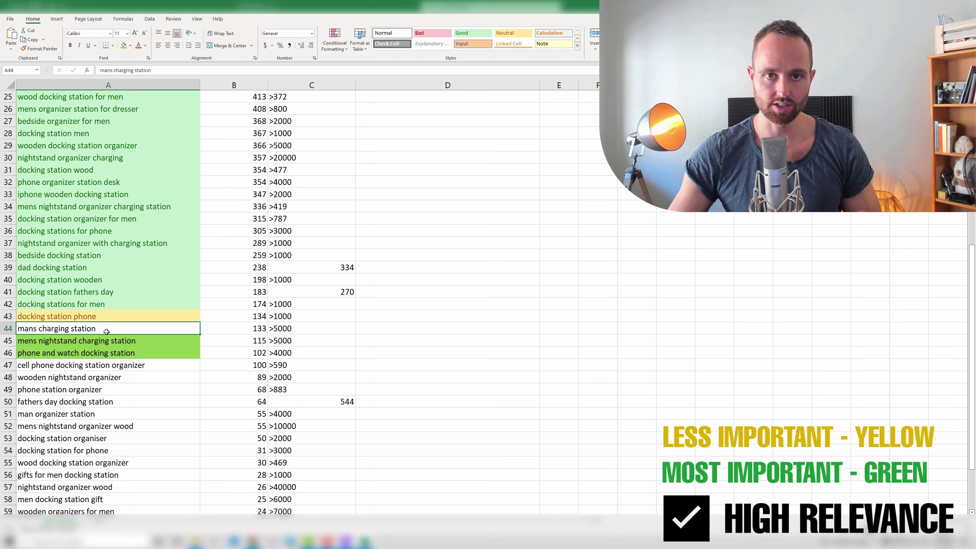
{"action": "key", "text": "F4"}
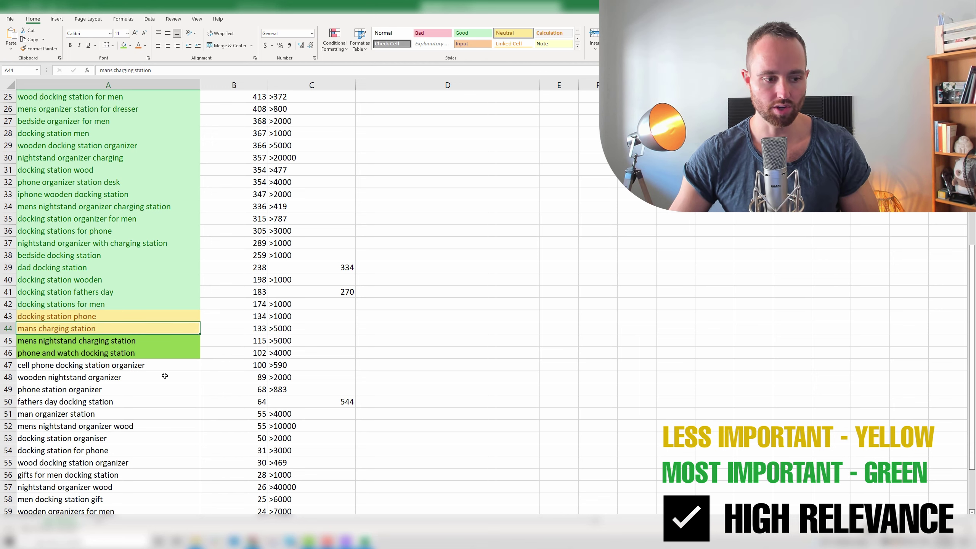
- Mark important low-volume keywords such as "wooden nightstand organizer" and "gifts for men docking station" green with the Good cell style
{"action": "left_click", "coordinate": [154, 376]}
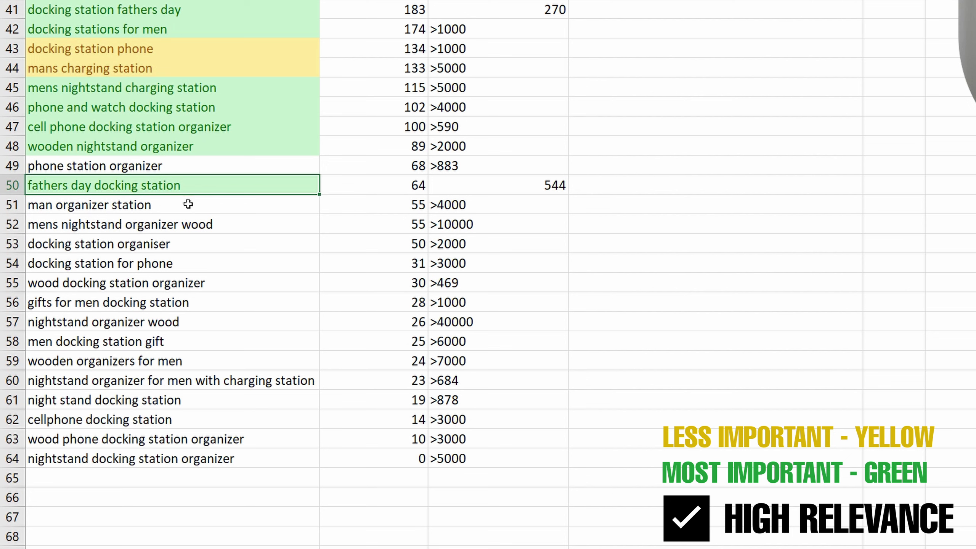
{"action": "left_click", "coordinate": [116, 302]}
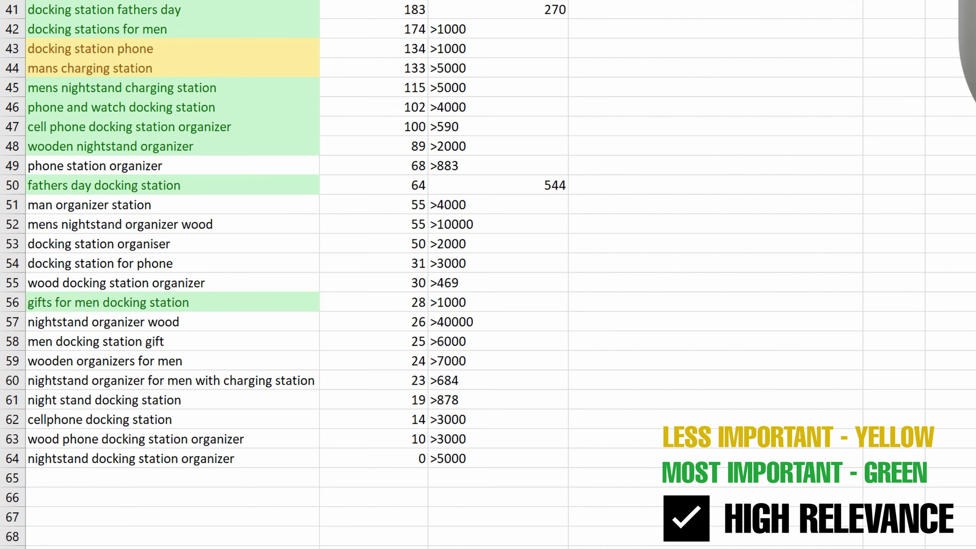
- Recheck the green marking of "gifts for men docking station" and compare it with the "fathers day docking station" keyword
{"action": "key", "text": "ctrl+z"}
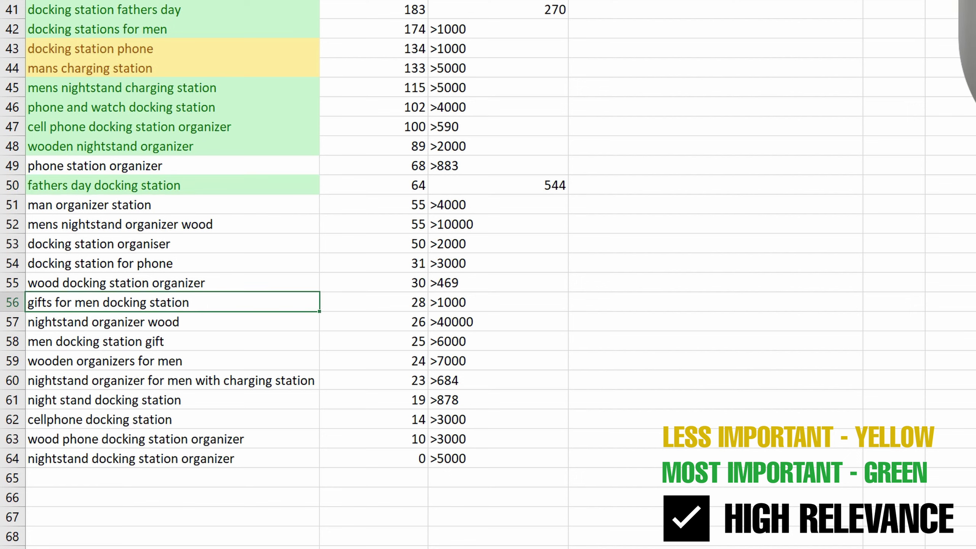
{"action": "key", "text": "ctrl+y"}
{"action": "left_click", "coordinate": [387, 312]}
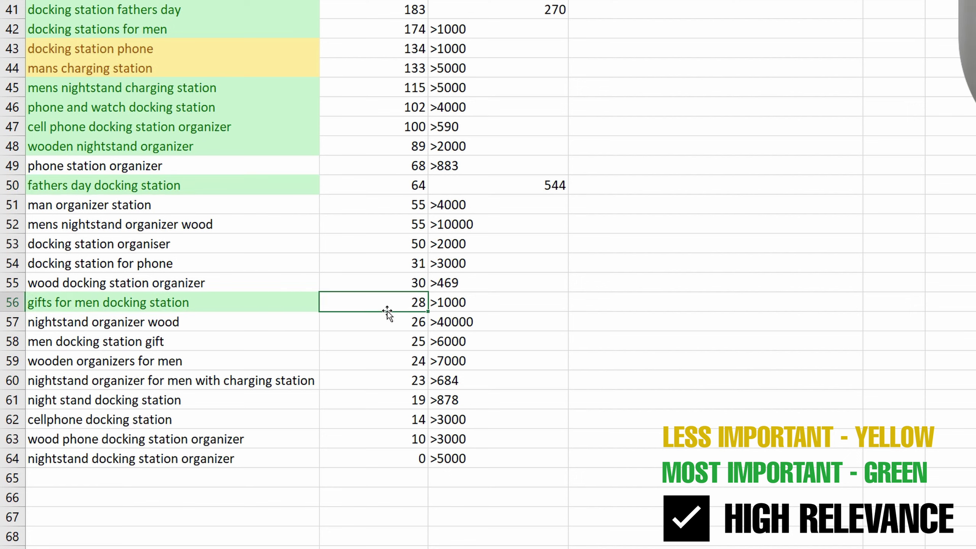
{"action": "left_click", "coordinate": [233, 310]}
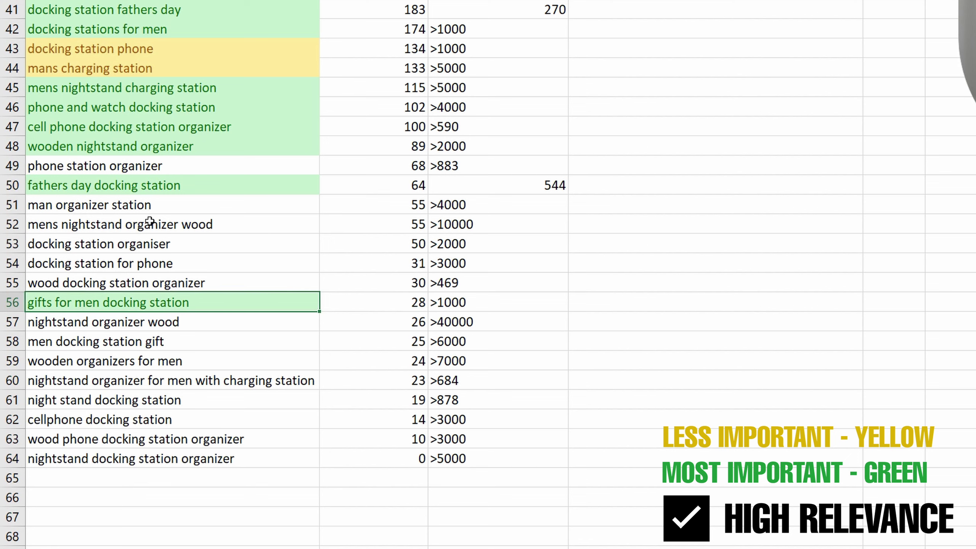
{"action": "left_click", "coordinate": [81, 188]}
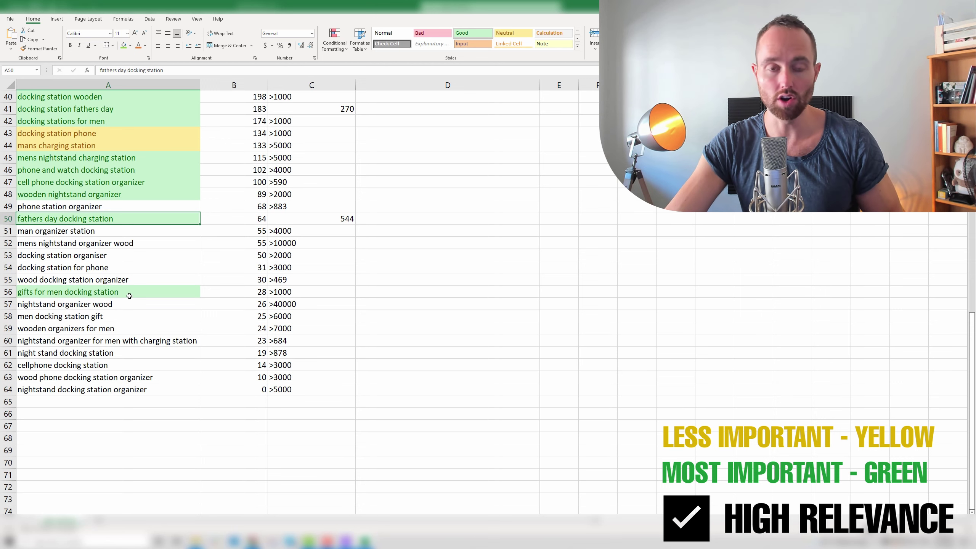
- Mark the less important keyword "nightstand organizer wood" yellow with the Neutral cell style
{"action": "left_click", "coordinate": [115, 306]}
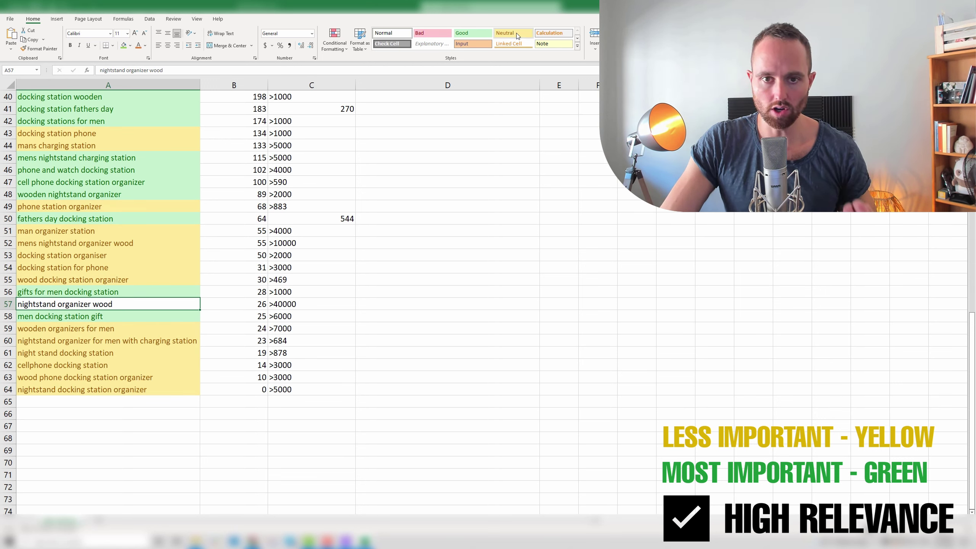
{"action": "left_click", "coordinate": [513, 33]}
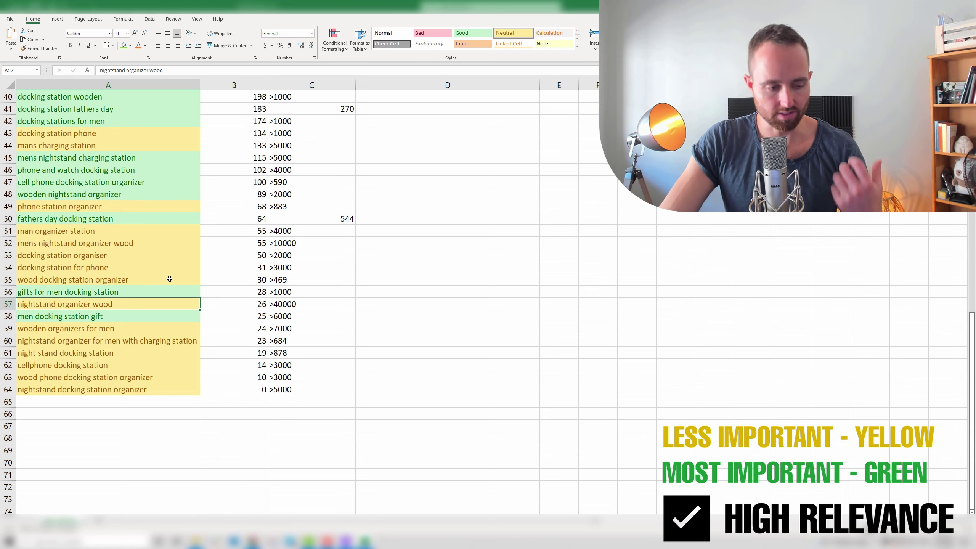
- Review the yellow and green markings through the whole keyword list, from the lowest to the highest search volumes
{"action": "left_click", "coordinate": [127, 356]}
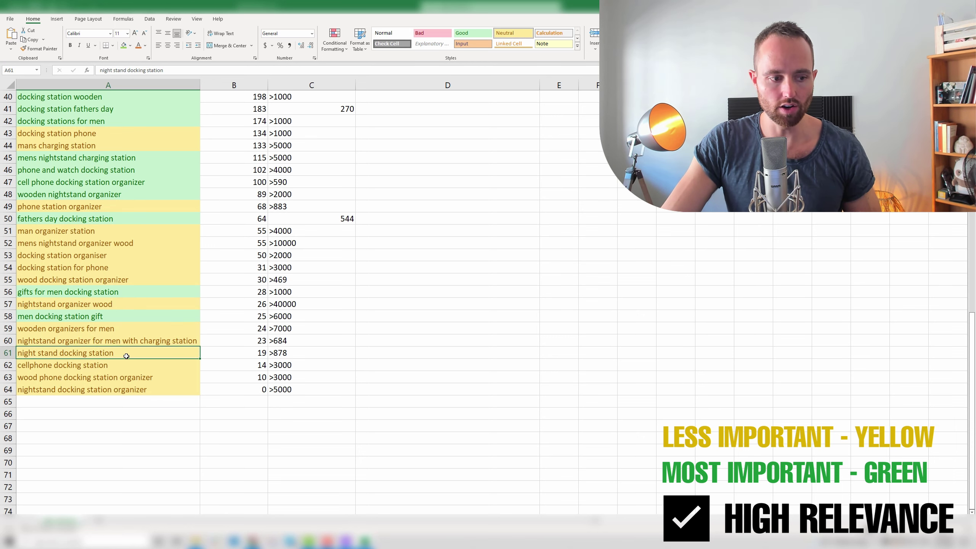
{"action": "left_click", "coordinate": [124, 274]}
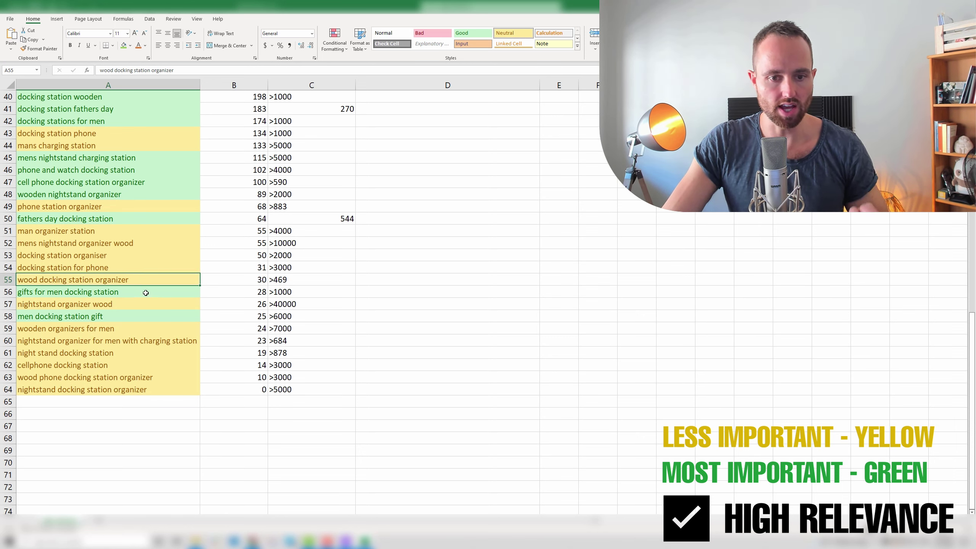
{"action": "scroll", "coordinate": [146, 293], "scroll_direction": "up", "scroll_amount": 13}
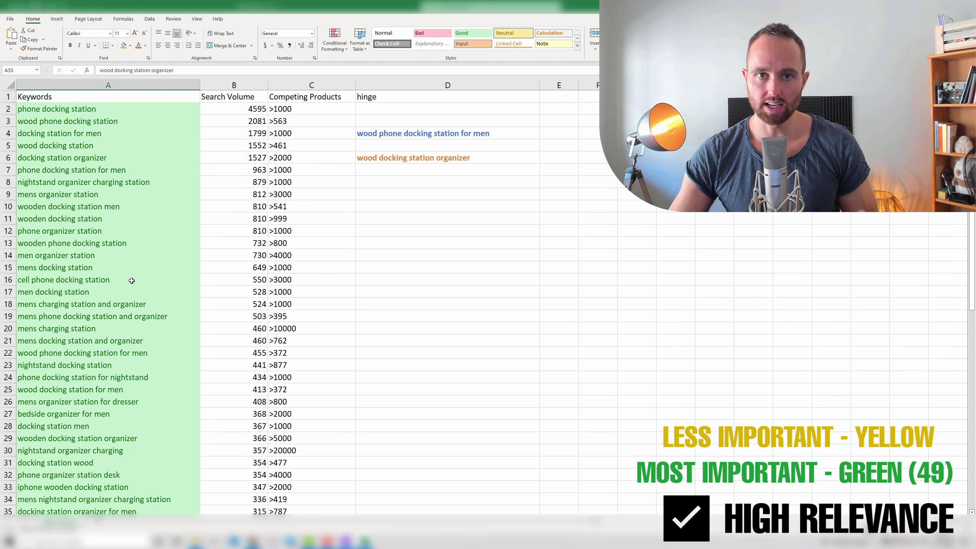
{"action": "scroll", "coordinate": [131, 280], "scroll_direction": "down", "scroll_amount": 12}
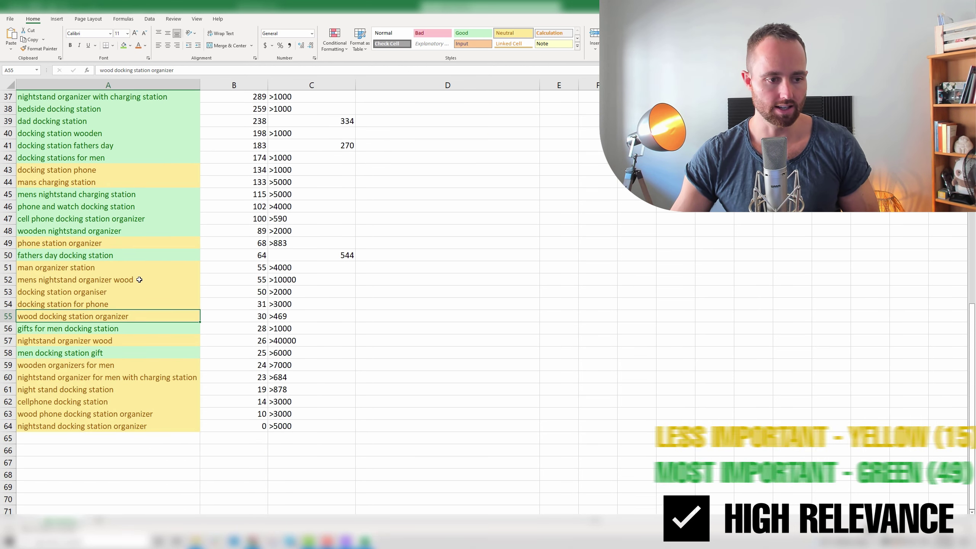
{"action": "scroll", "coordinate": [139, 280], "scroll_direction": "up", "scroll_amount": 12}
- Compare the near-duplicate keywords "mens organizer station" and "men organizer station" in the high-relevance list
{"action": "left_click", "coordinate": [134, 196]}
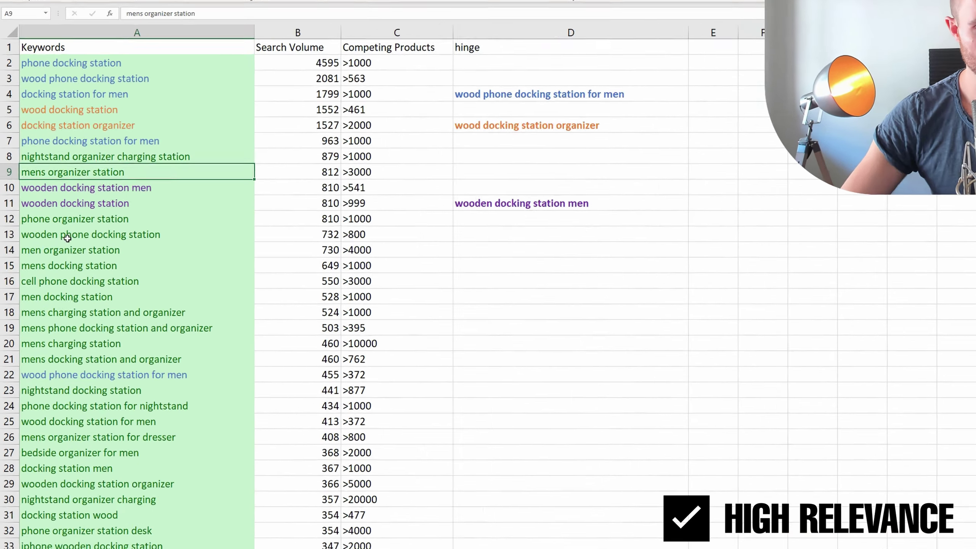
{"action": "left_click", "coordinate": [57, 242]}
{"action": "left_click", "coordinate": [58, 194]}
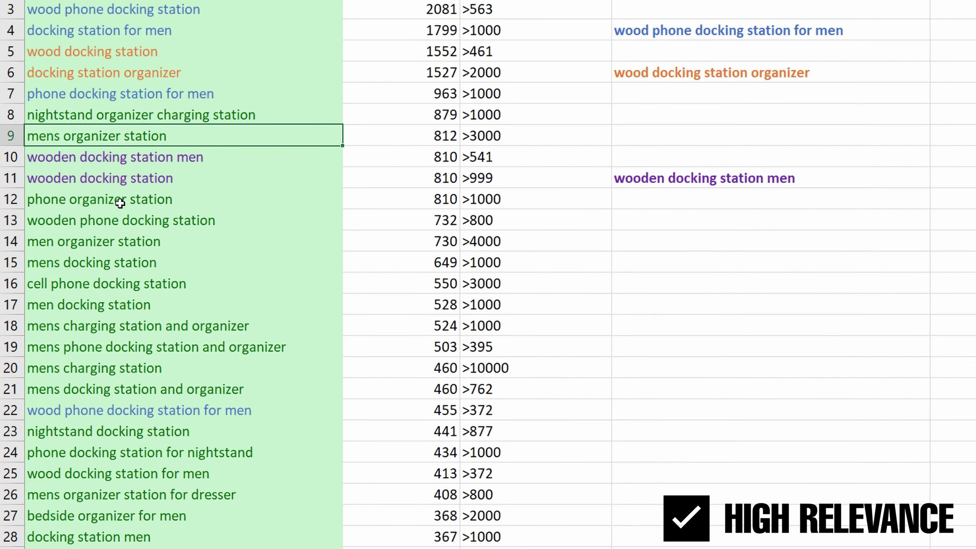
{"action": "left_click", "coordinate": [90, 242]}
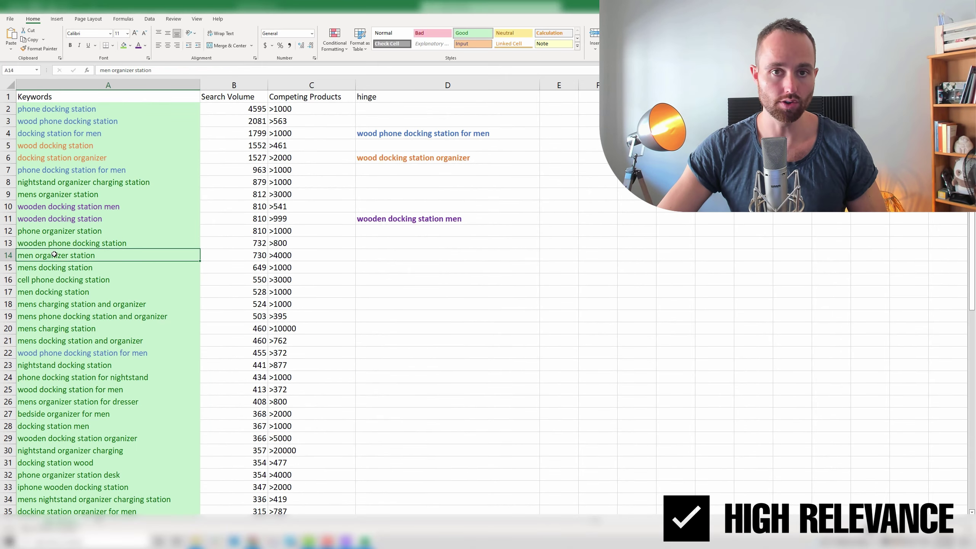
{"action": "left_click", "coordinate": [60, 198]}
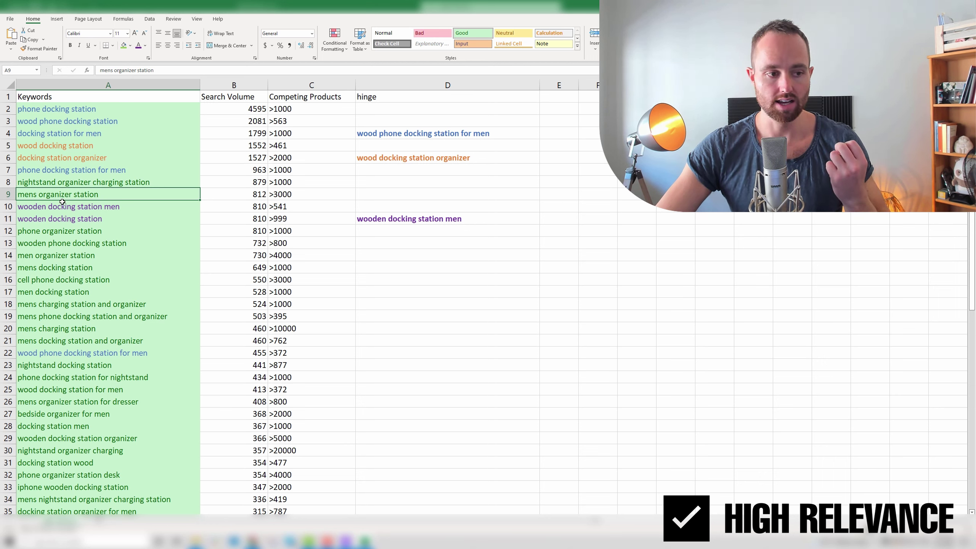
{"action": "left_click", "coordinate": [57, 243]}
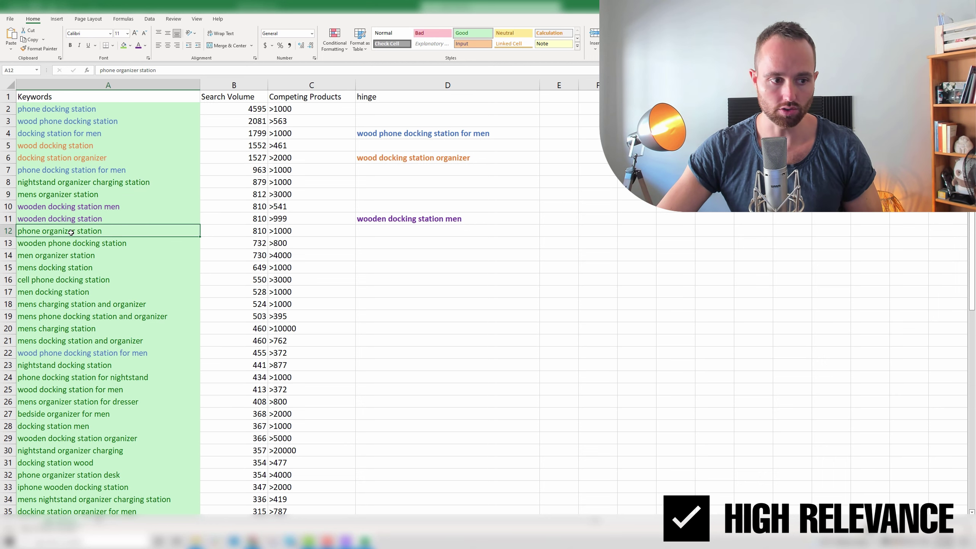
{"action": "key", "text": "ctrl+5"}
{"action": "left_click", "coordinate": [57, 251]}
{"action": "key", "text": "ctrl+5"}
{"action": "key", "text": "ctrl+z"}
{"action": "key", "text": "ctrl+z"}
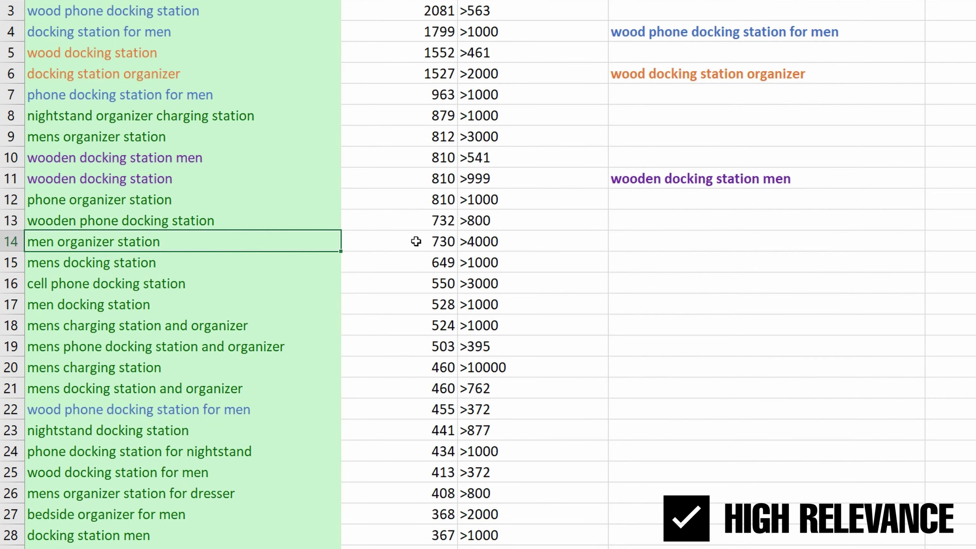
- Check the search volume of "men organizer station" and weigh the keyword against "mens organizer station"
{"action": "left_click", "coordinate": [359, 246]}
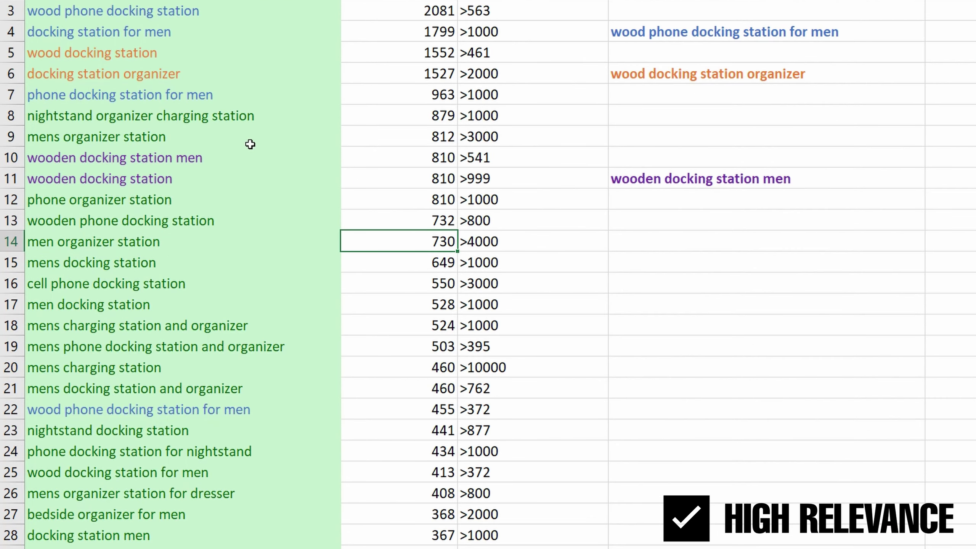
{"action": "left_click", "coordinate": [345, 156]}
{"action": "left_click", "coordinate": [169, 138]}
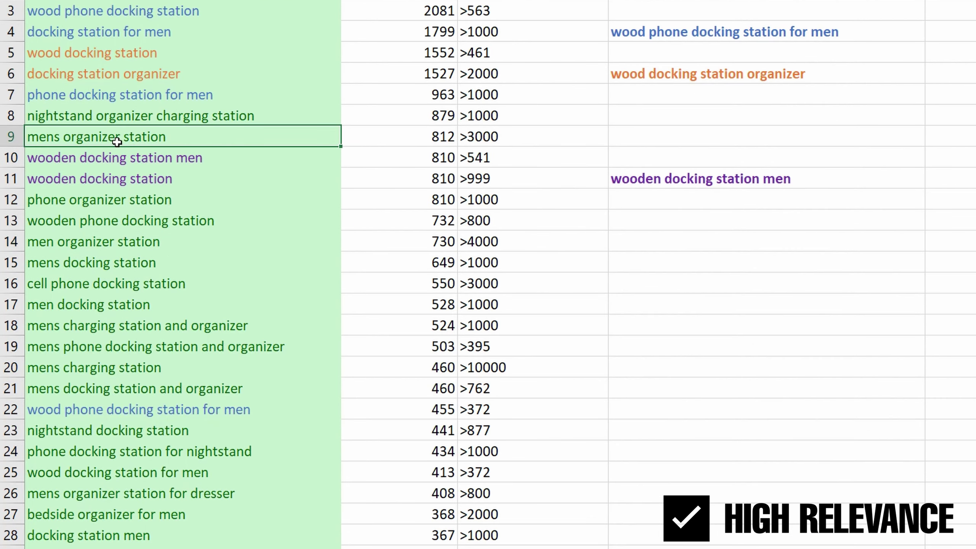
{"action": "left_click", "coordinate": [85, 245]}
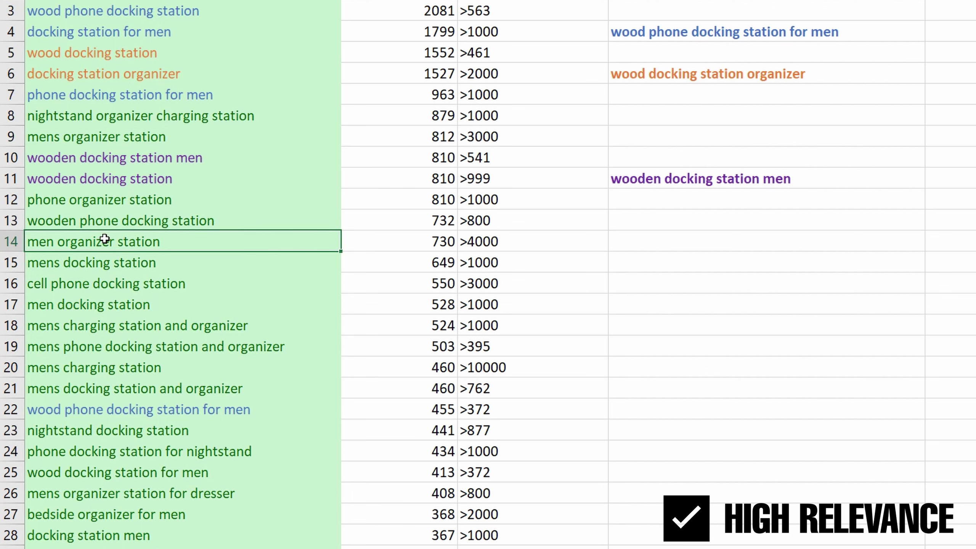
{"action": "left_click", "coordinate": [61, 140]}
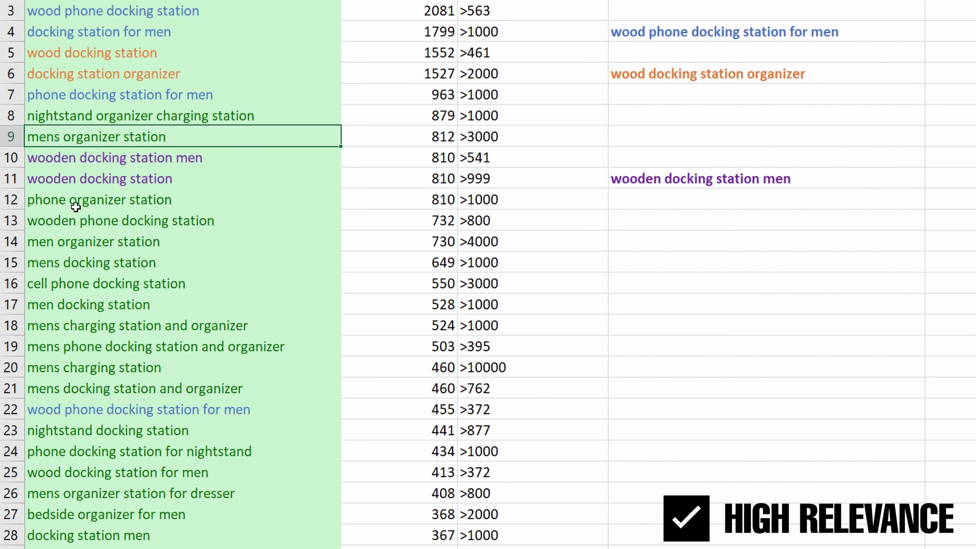
{"action": "left_click", "coordinate": [74, 245]}
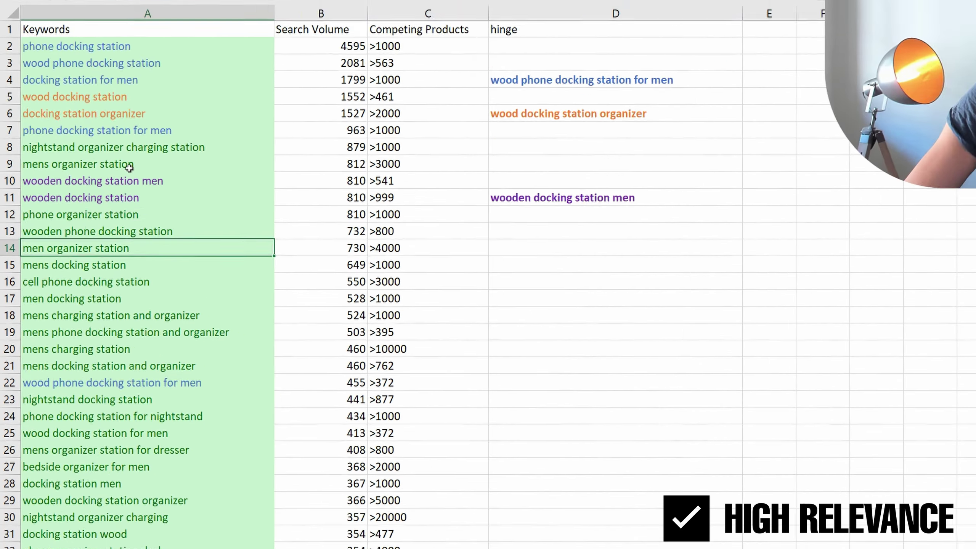
{"action": "left_click", "coordinate": [160, 139]}
{"action": "left_click", "coordinate": [87, 257]}
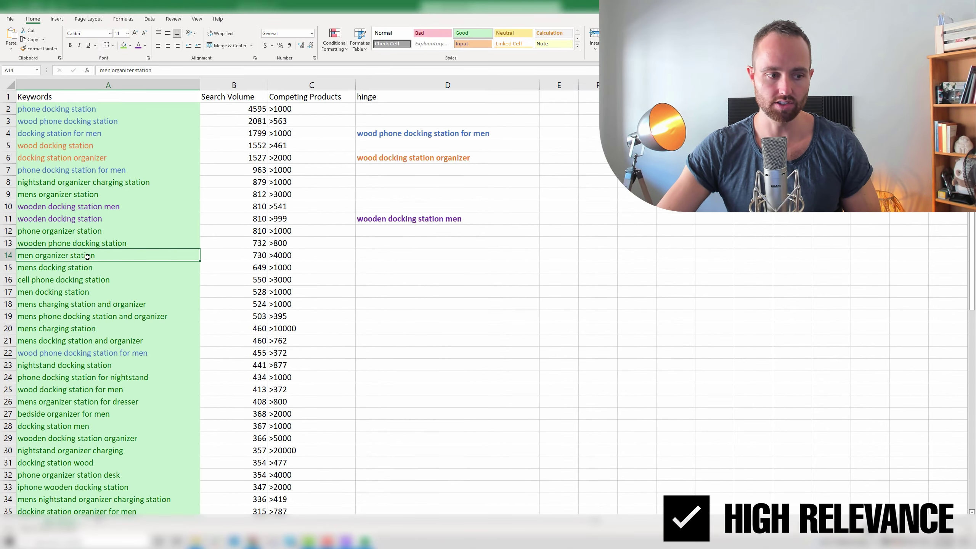
- Review keywords such as "cell phone docking station" and "phone docking station for men" against the three hinge phrases
{"action": "left_click", "coordinate": [121, 279]}
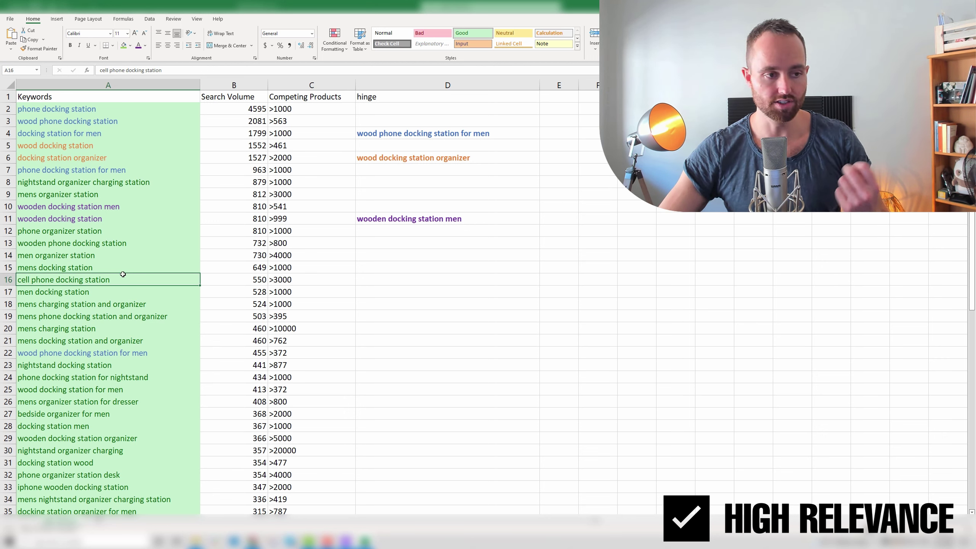
{"action": "left_click", "coordinate": [116, 167]}
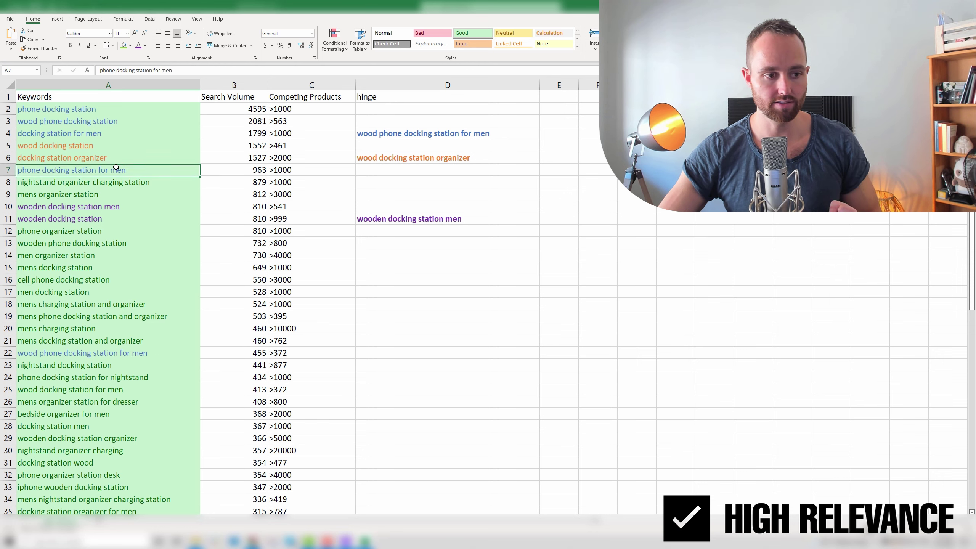
{"action": "left_click", "coordinate": [388, 154]}
{"action": "left_click", "coordinate": [417, 130]}
{"action": "left_click", "coordinate": [408, 203]}
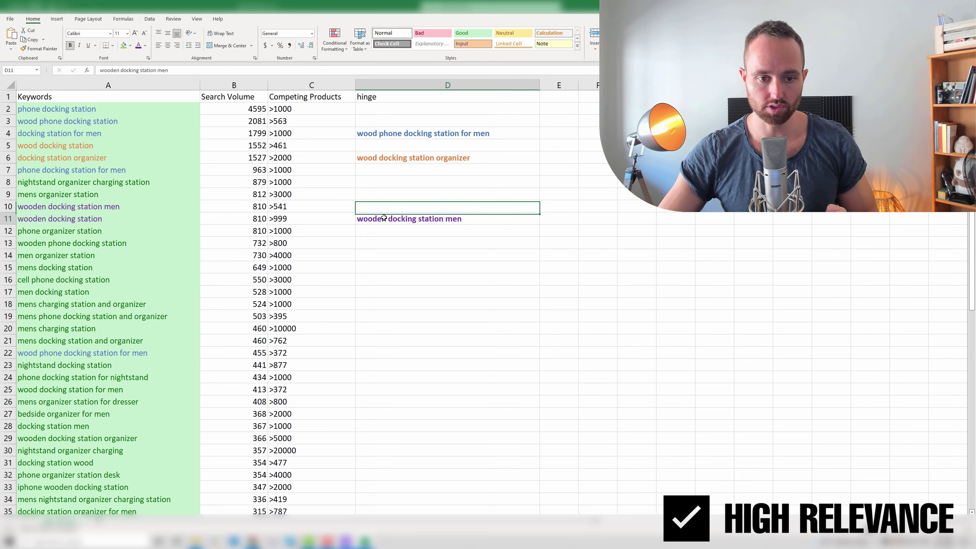
{"action": "key", "text": "Down"}
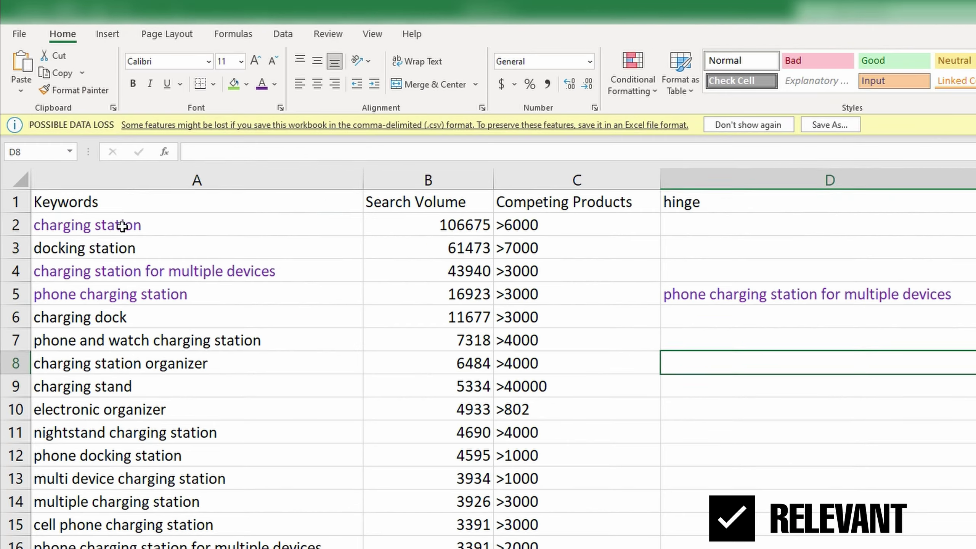
- In the relevant keywords sheet, compare the purple charging station keywords and their search volumes with the hinge phrase "phone charging station for multiple devices"
{"action": "left_click", "coordinate": [122, 226]}
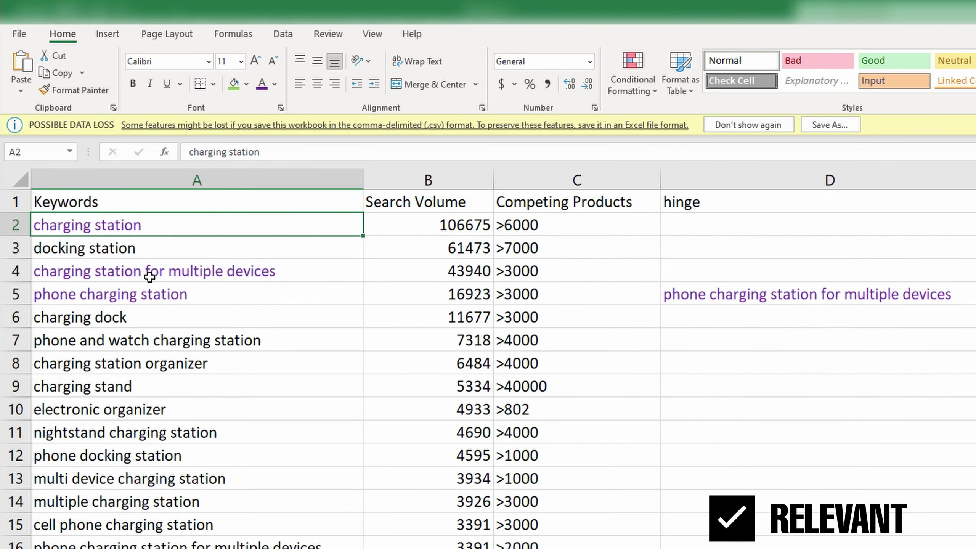
{"action": "left_click", "coordinate": [148, 276]}
{"action": "left_click", "coordinate": [165, 293]}
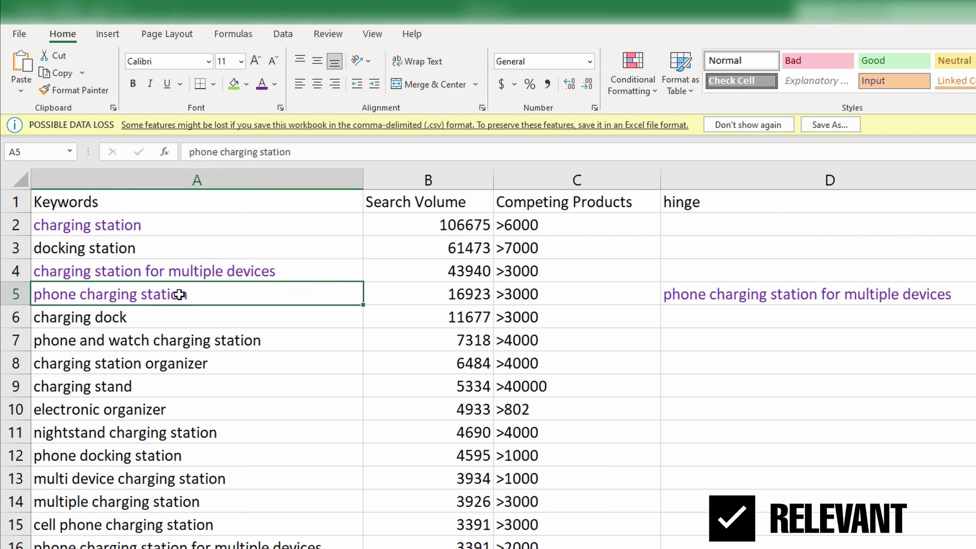
{"action": "left_click", "coordinate": [123, 434]}
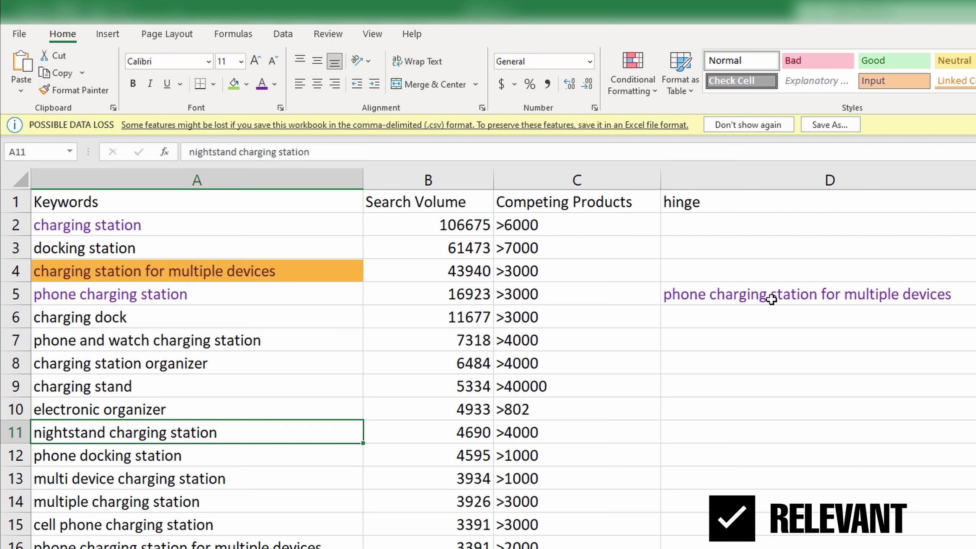
{"action": "left_click", "coordinate": [181, 300]}
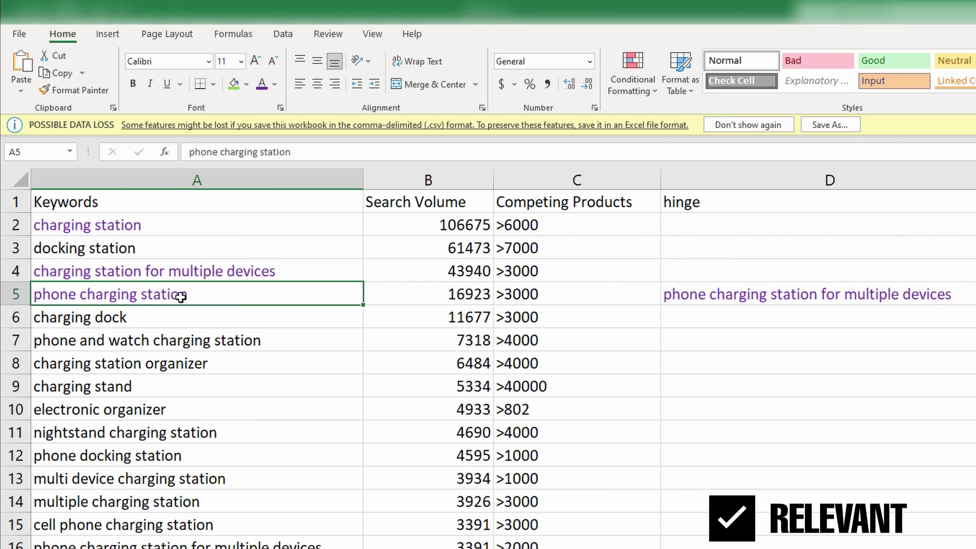
{"action": "left_click", "coordinate": [398, 298]}
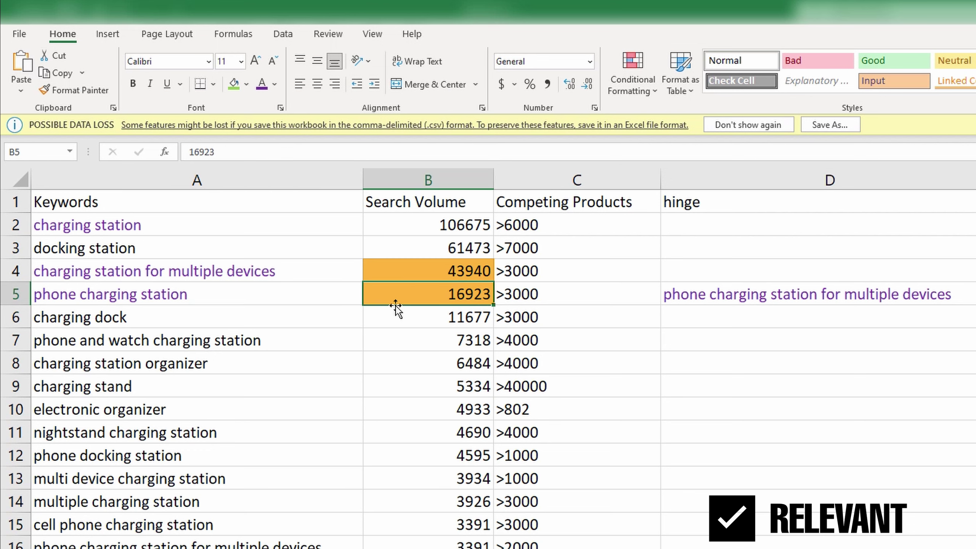
{"action": "left_click", "coordinate": [216, 301]}
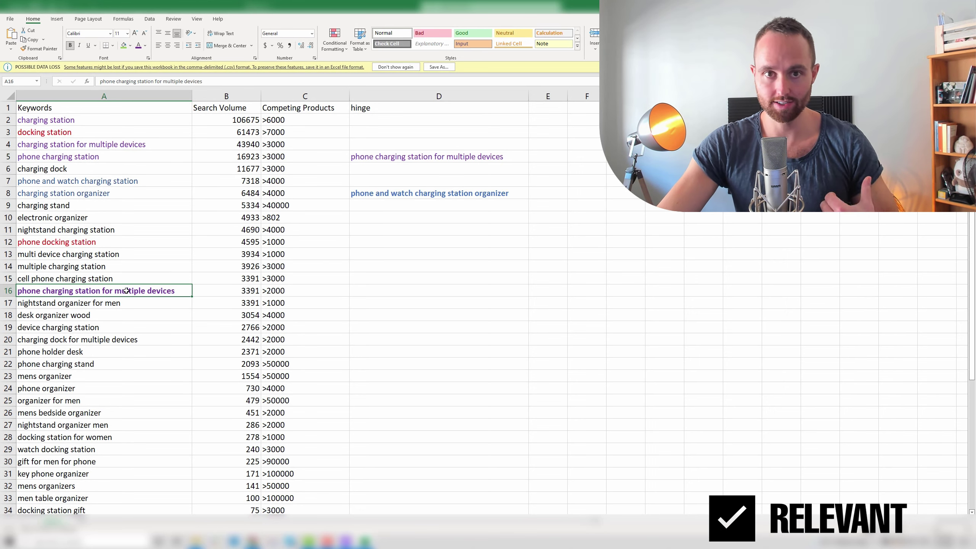
- Match the hinge phrase "phone charging station for multiple devices" with its identical keyword in the list and make the hinge phrase bold
{"action": "left_click", "coordinate": [407, 157]}
{"action": "left_click", "coordinate": [130, 291]}
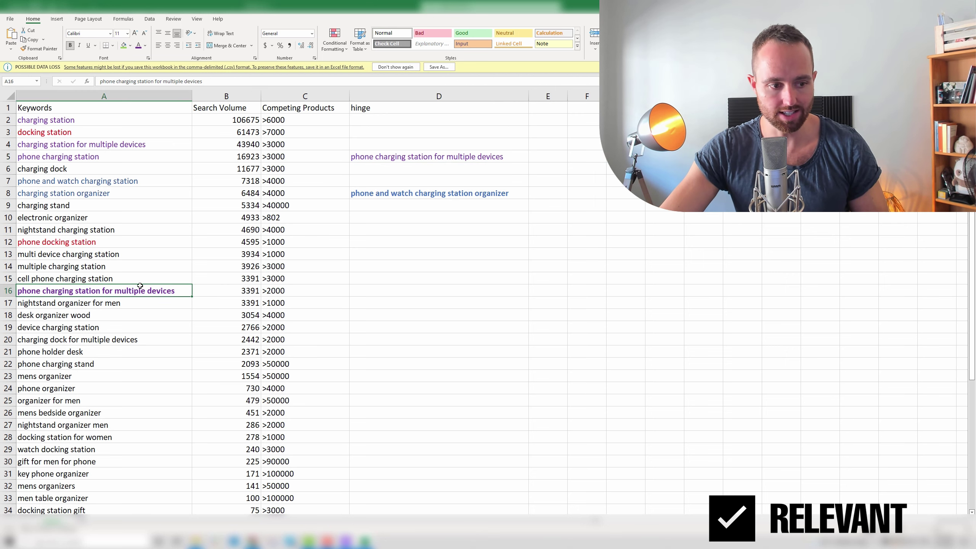
{"action": "left_click", "coordinate": [401, 158]}
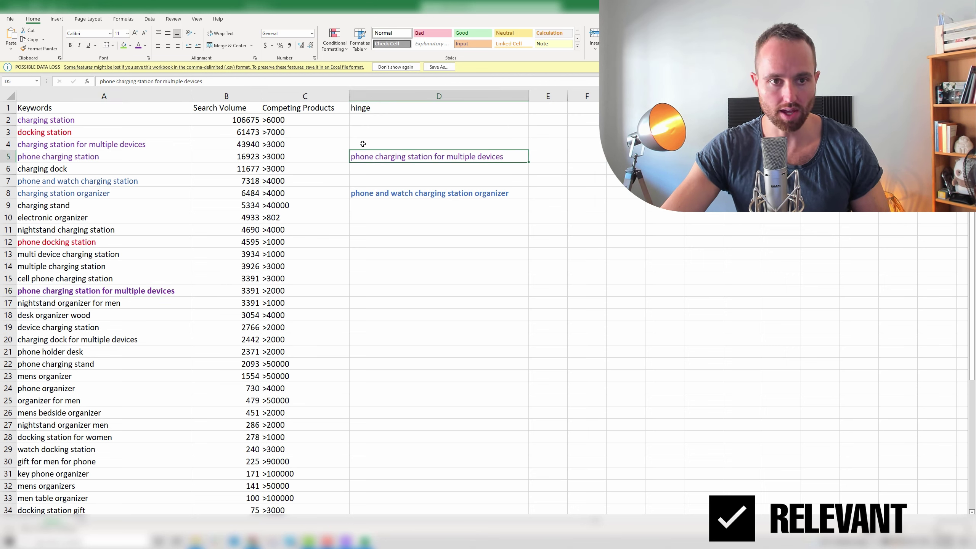
{"action": "left_click", "coordinate": [70, 46]}
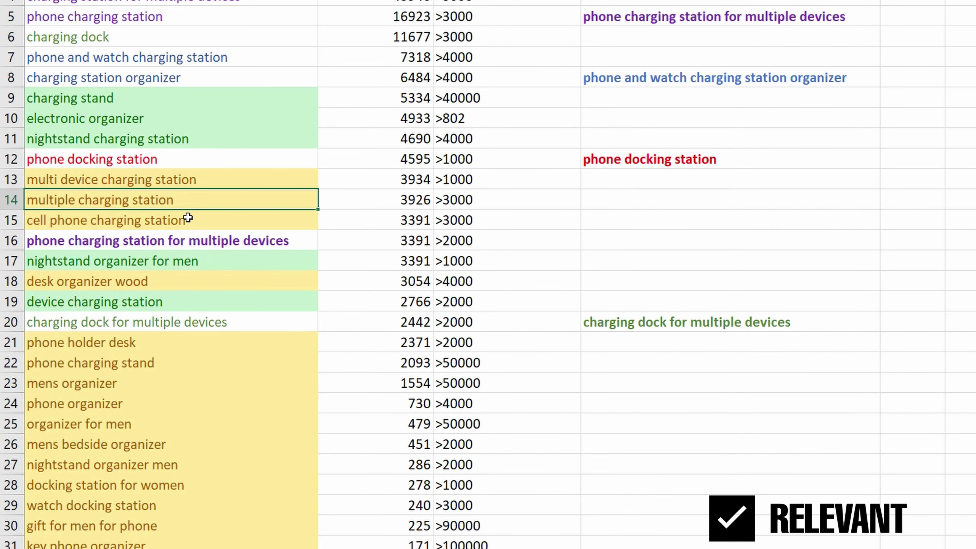
- Review the yellow keywords in the relevant sheet, from "multi device charging station" to "cell phone charging station" and down to the end of the list
{"action": "left_click", "coordinate": [195, 185]}
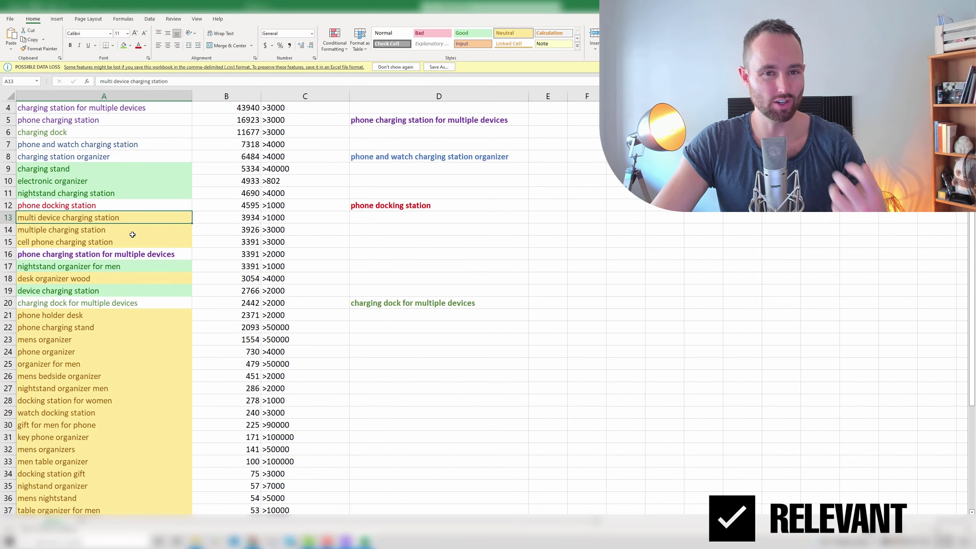
{"action": "left_click", "coordinate": [120, 232]}
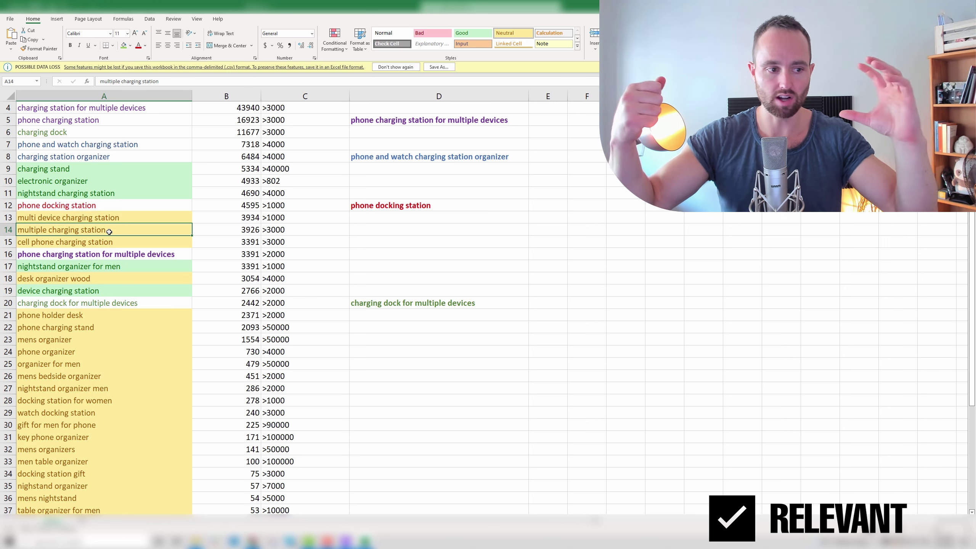
{"action": "left_click", "coordinate": [131, 218]}
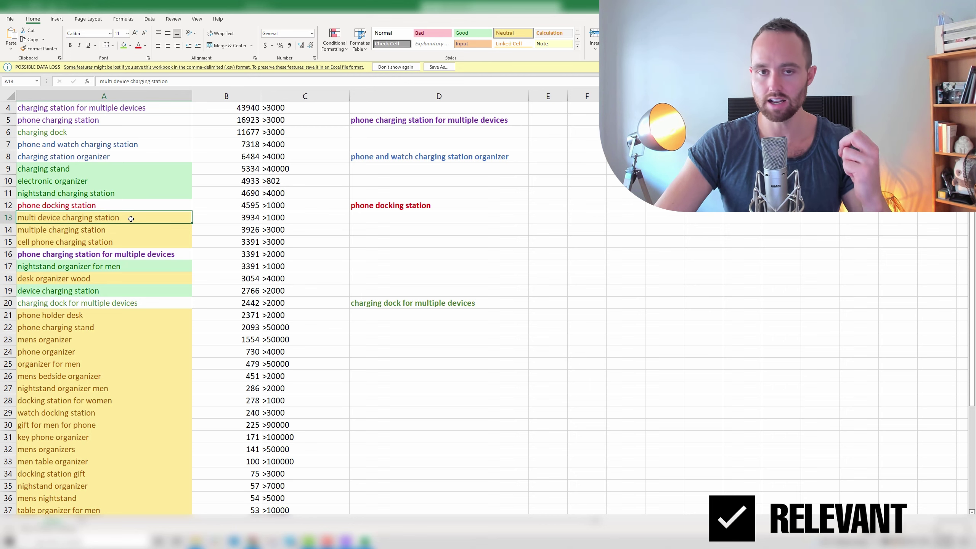
{"action": "left_click", "coordinate": [131, 230]}
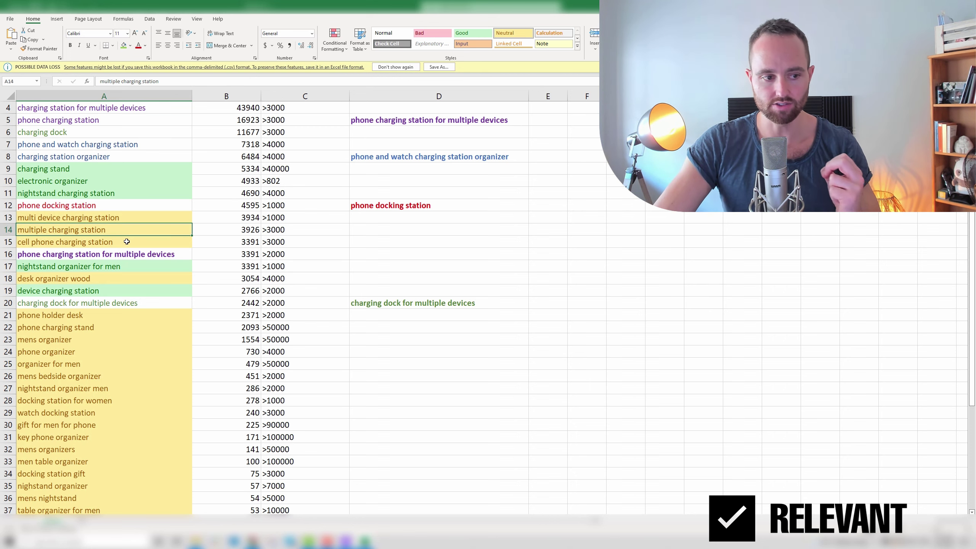
{"action": "left_click", "coordinate": [126, 243]}
{"action": "scroll", "coordinate": [122, 280], "scroll_direction": "down", "scroll_amount": 4}
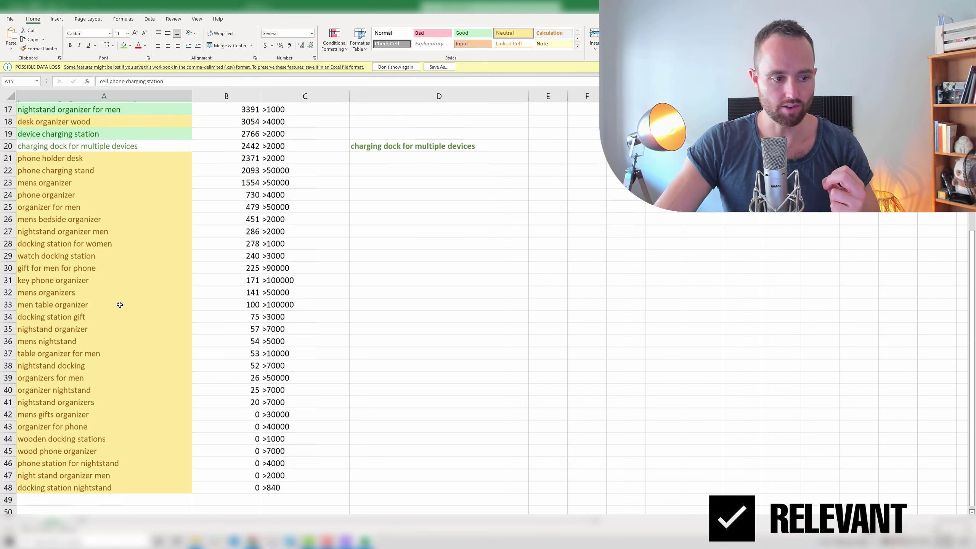
{"action": "scroll", "coordinate": [122, 310], "scroll_direction": "up", "scroll_amount": 6}
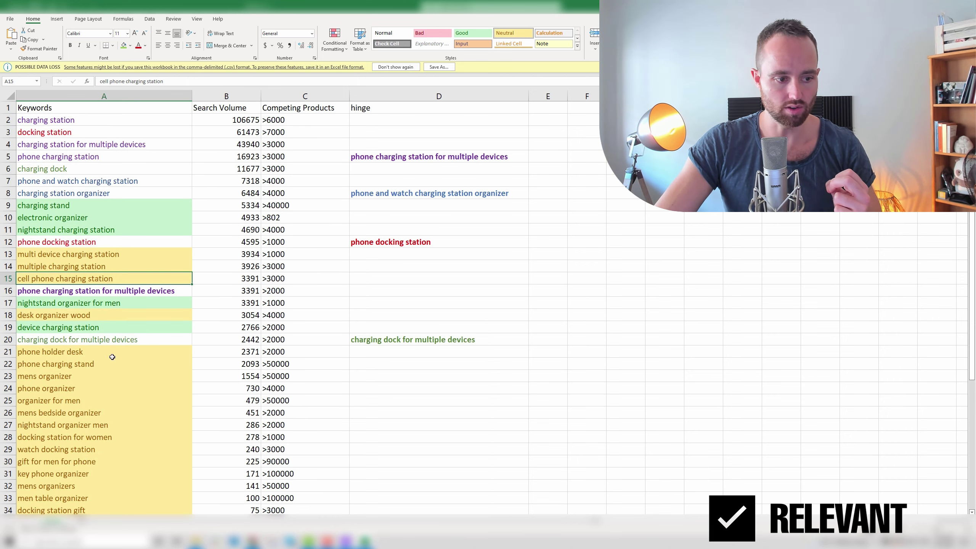
{"action": "left_click", "coordinate": [121, 238]}
{"action": "left_click", "coordinate": [410, 168]}
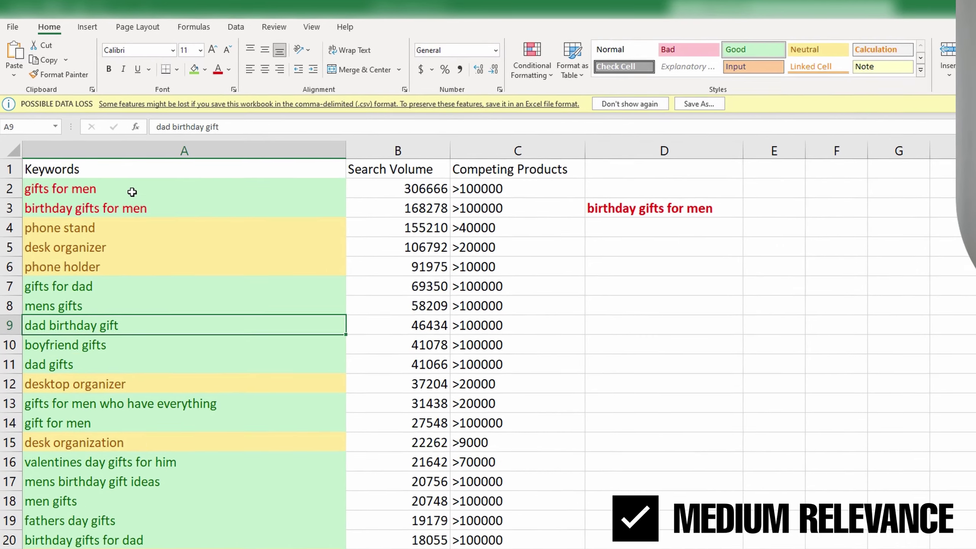
- In the medium-relevance sheet, compare the red keywords "gifts for men" and "birthday gifts for men" with the hinge phrase "birthday gifts for men"
{"action": "left_click", "coordinate": [108, 155]}
{"action": "left_click", "coordinate": [112, 172]}
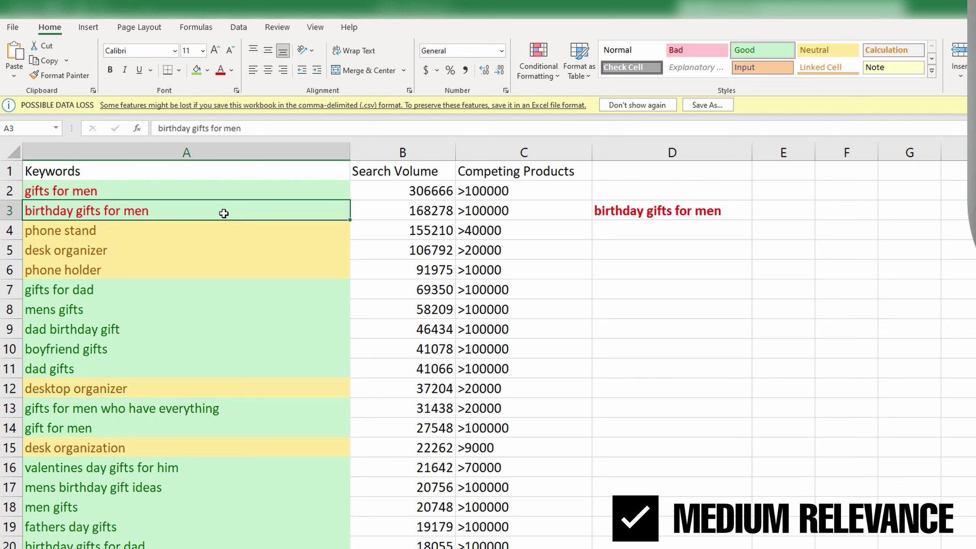
{"action": "left_click", "coordinate": [192, 192]}
{"action": "left_click", "coordinate": [187, 214]}
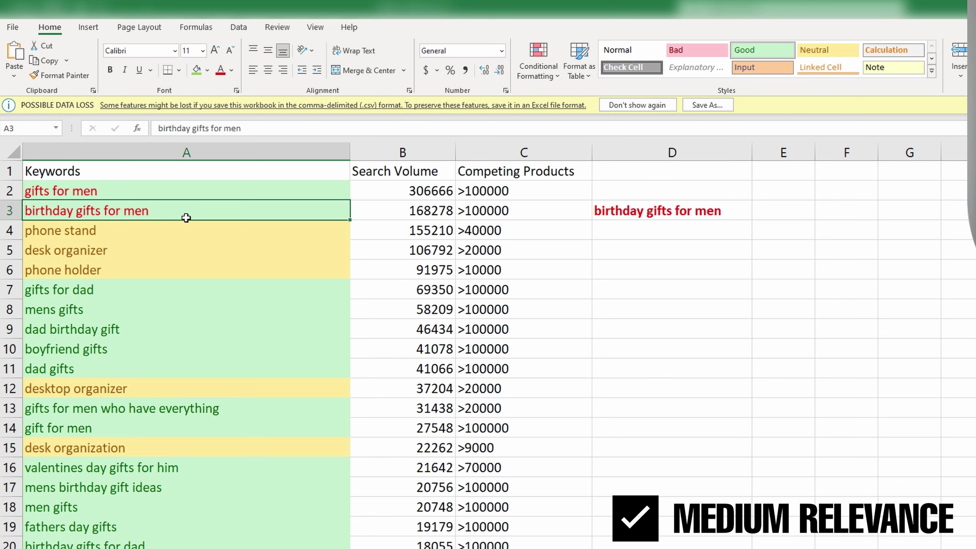
- Examine the green gift keywords such as "gifts for dad" and "mens gifts" against the yellow keywords such as "phone stand" and "desktop organizer"
{"action": "left_click", "coordinate": [173, 287]}
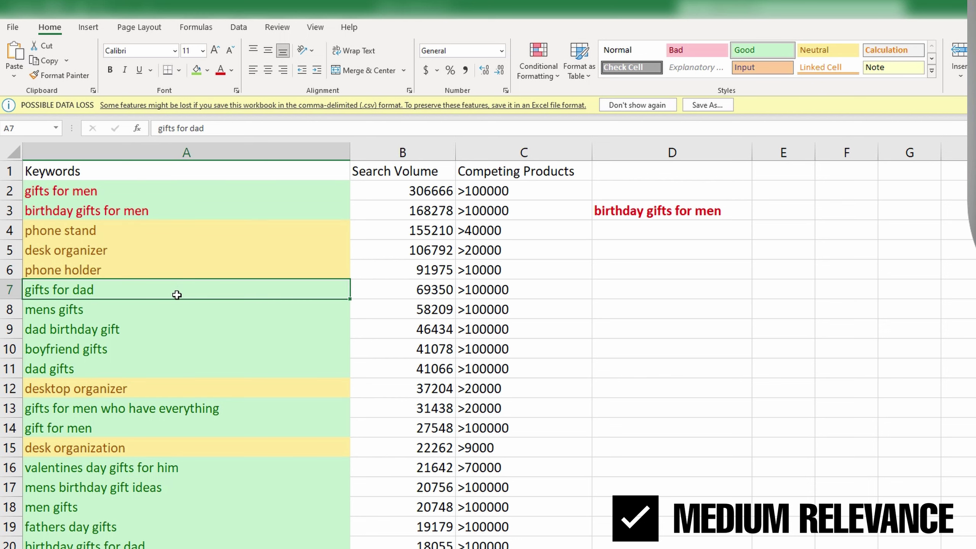
{"action": "left_click", "coordinate": [166, 317]}
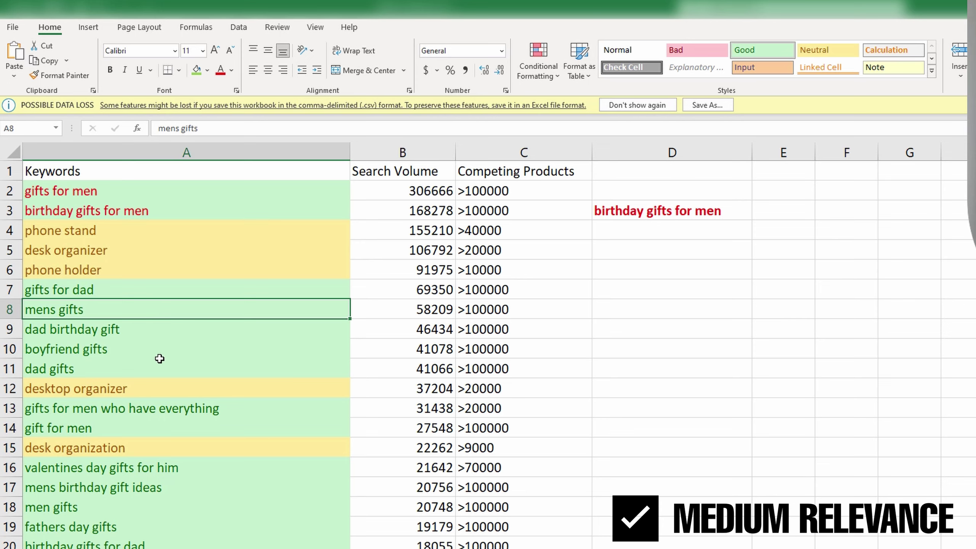
{"action": "left_click", "coordinate": [156, 390]}
{"action": "left_click", "coordinate": [165, 262]}
{"action": "left_click", "coordinate": [157, 234]}
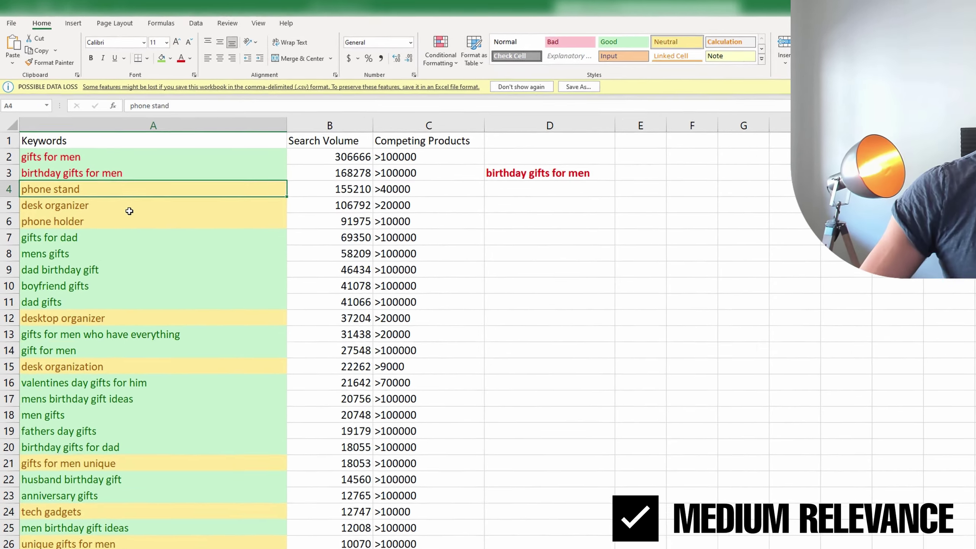
{"action": "left_click", "coordinate": [158, 256]}
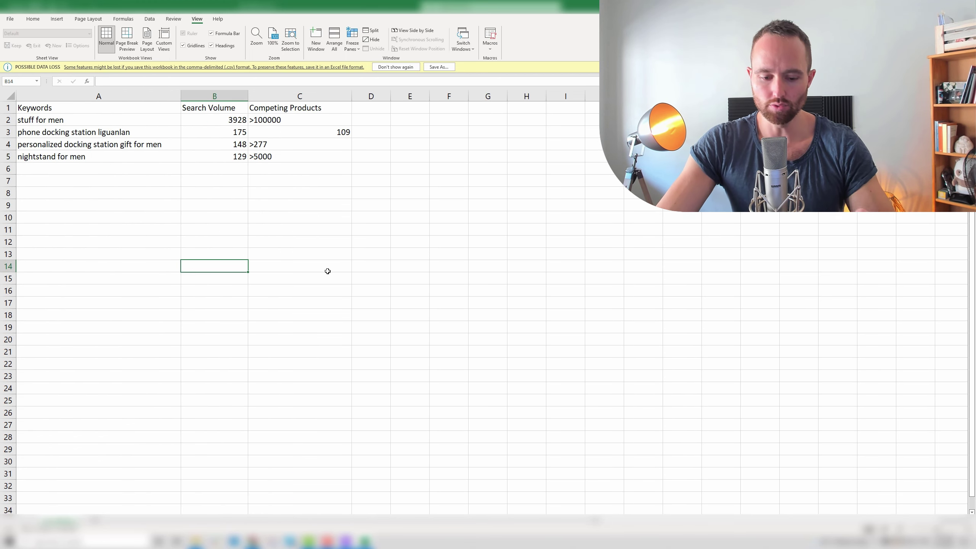
- Switch from the short list with "stuff for men" to the workbook of misspelled and single-word keywords and review it
{"action": "mouse_move", "coordinate": [364, 541]}
{"action": "left_click", "coordinate": [529, 509]}
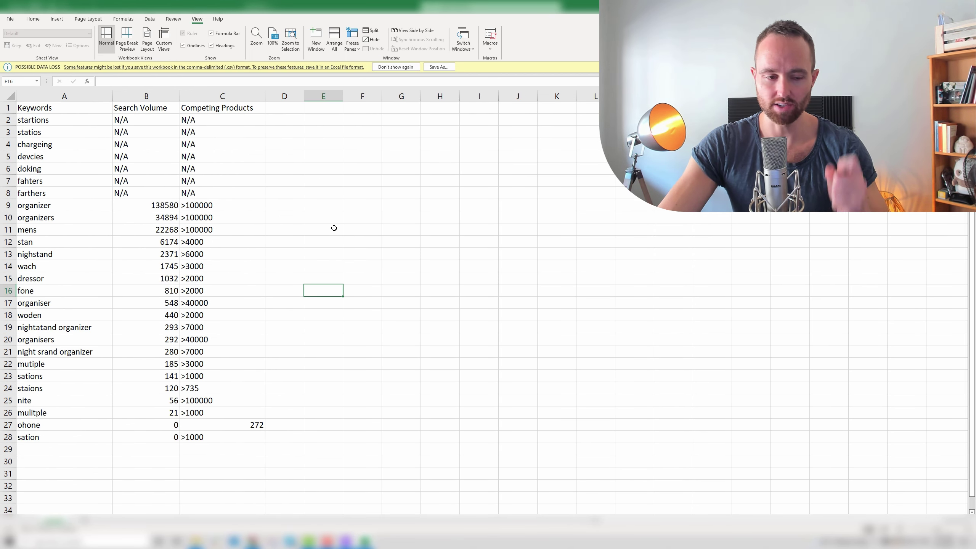
- Combine the green keywords in a new workbook, ending the medium-relevance block with "husband gifts" and "birthday gifts for husband" in rows 88 and 89
{"action": "key", "text": "ctrl+n"}
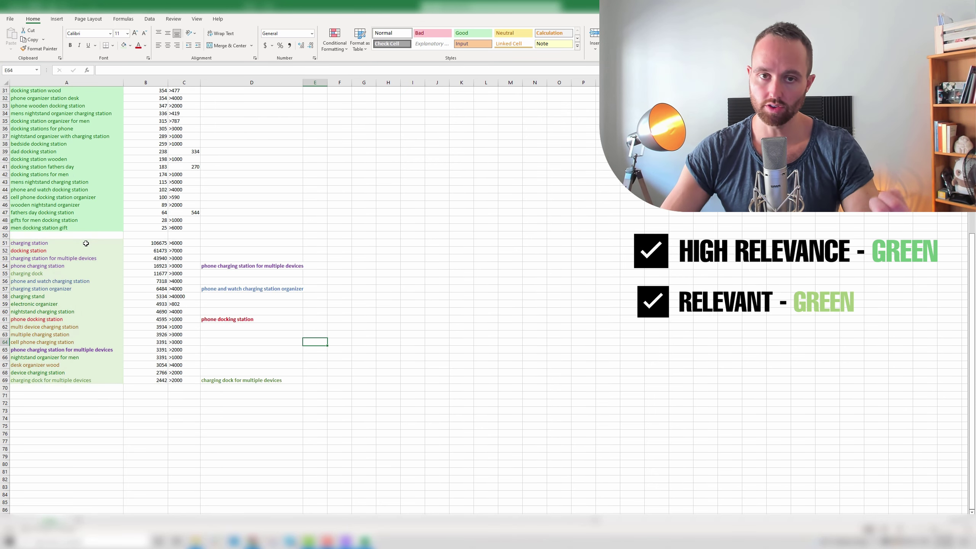
{"action": "left_click", "coordinate": [86, 243]}
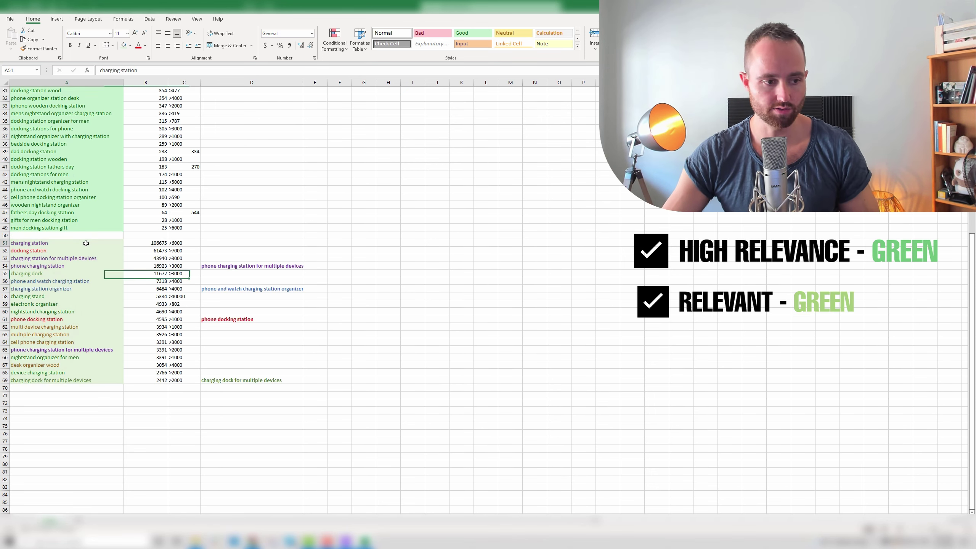
{"action": "left_click", "coordinate": [91, 380]}
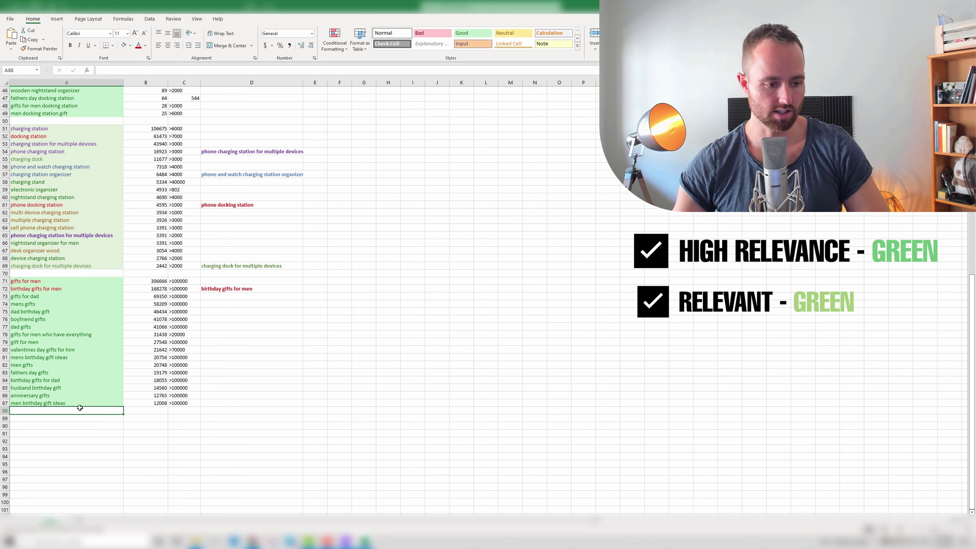
{"action": "type", "text": "husband gifts\t10066\t>100000 birthday gifts for husband\t9198\t>100000"}
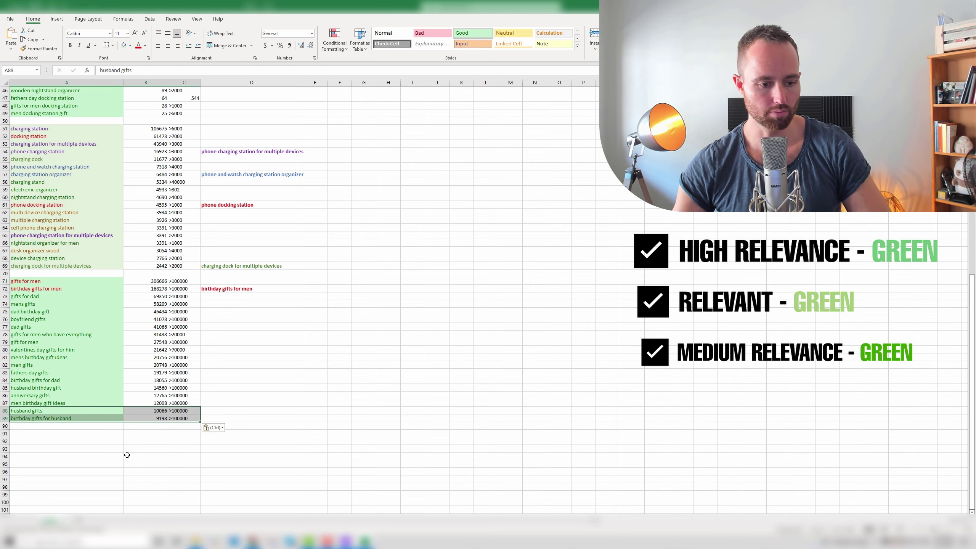
{"action": "left_click", "coordinate": [110, 410]}
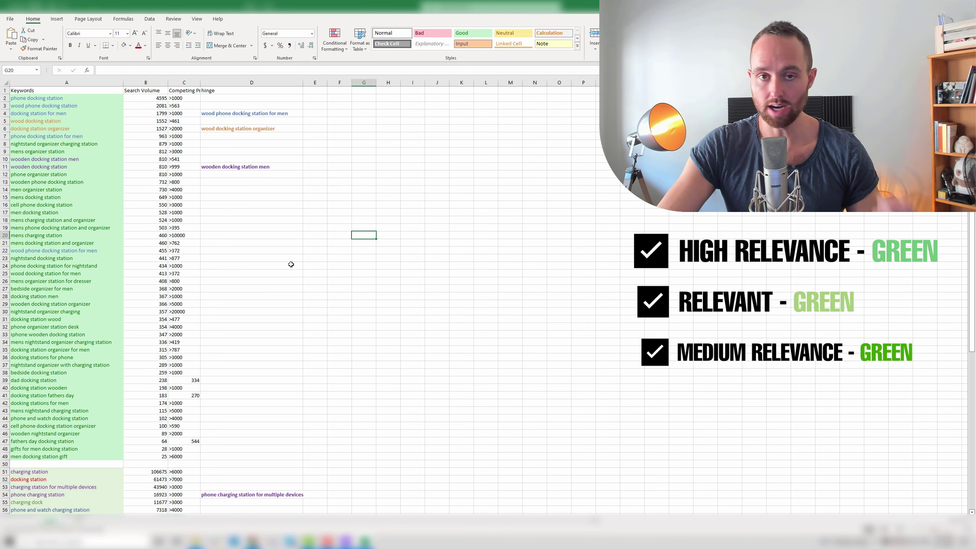
- Review the combined green list with its high-relevance, relevant and medium-relevance blocks, including the hinge phrase "wood phone docking station for men"
{"action": "scroll", "coordinate": [284, 266], "scroll_direction": "down", "scroll_amount": 10}
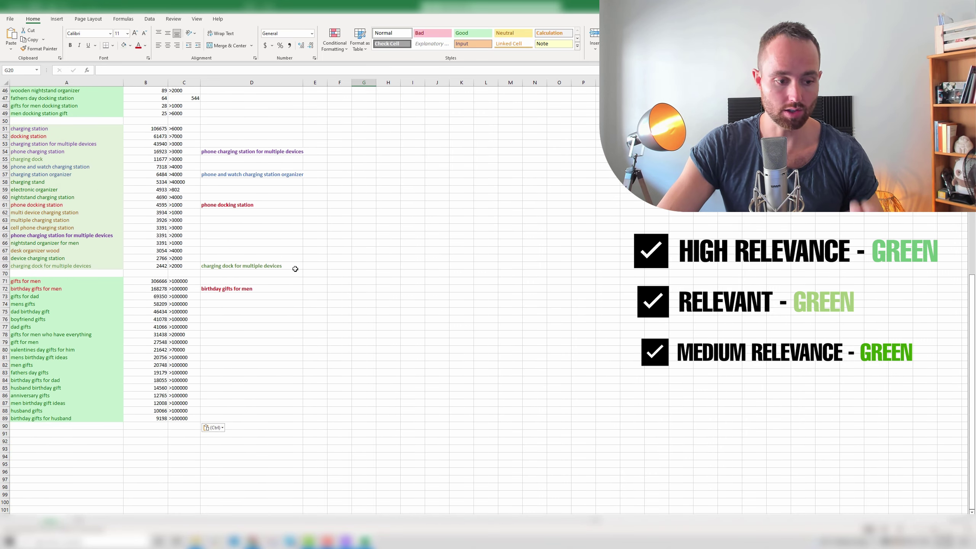
{"action": "scroll", "coordinate": [294, 277], "scroll_direction": "up", "scroll_amount": 9}
{"action": "scroll", "coordinate": [294, 283], "scroll_direction": "up", "scroll_amount": 1}
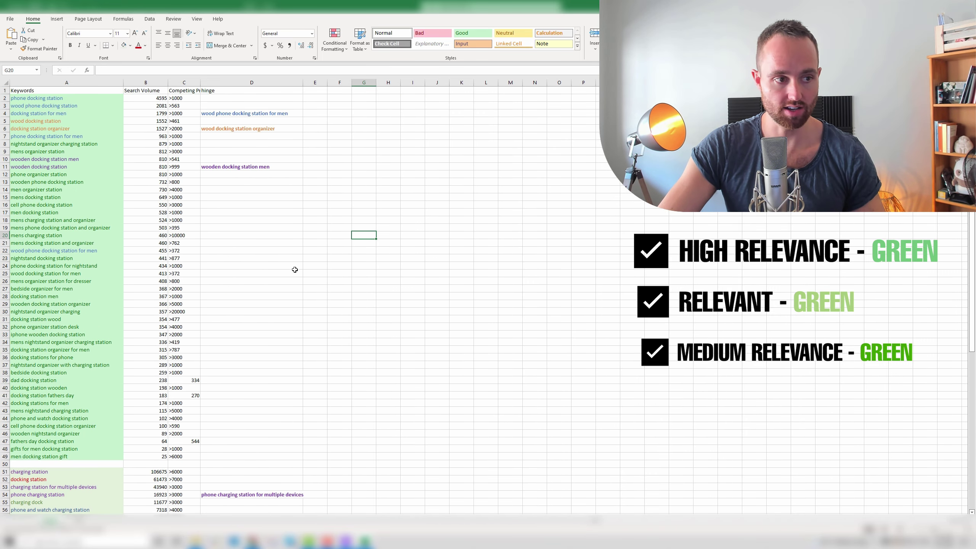
{"action": "key", "text": "Up"}
{"action": "key", "text": "Home"}
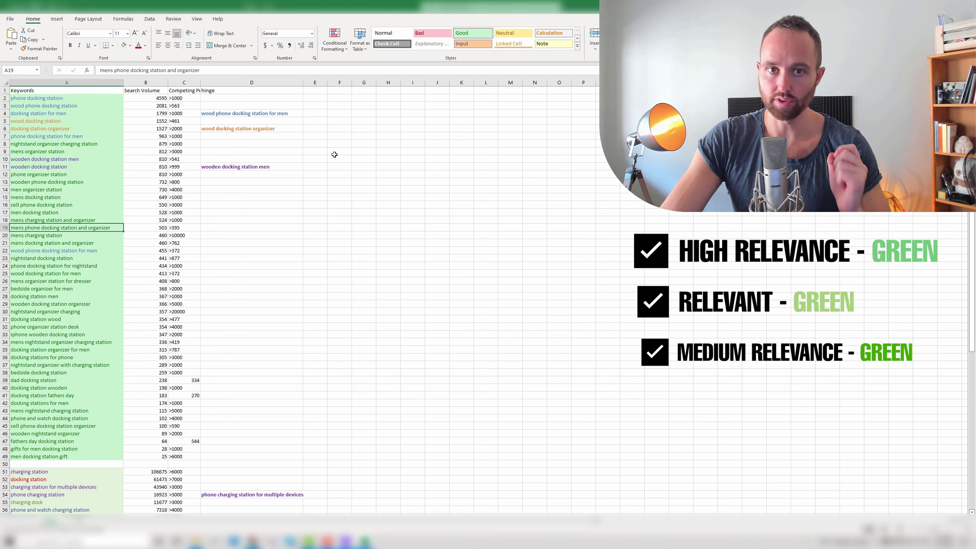
{"action": "left_click", "coordinate": [231, 114]}
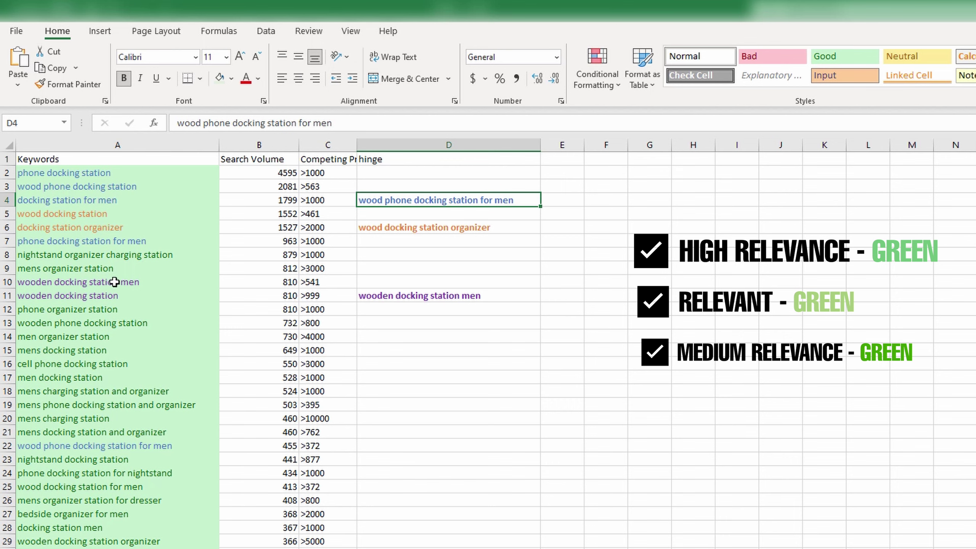
{"action": "scroll", "coordinate": [131, 371], "scroll_direction": "down", "scroll_amount": 4}
{"action": "left_click", "coordinate": [133, 350]}
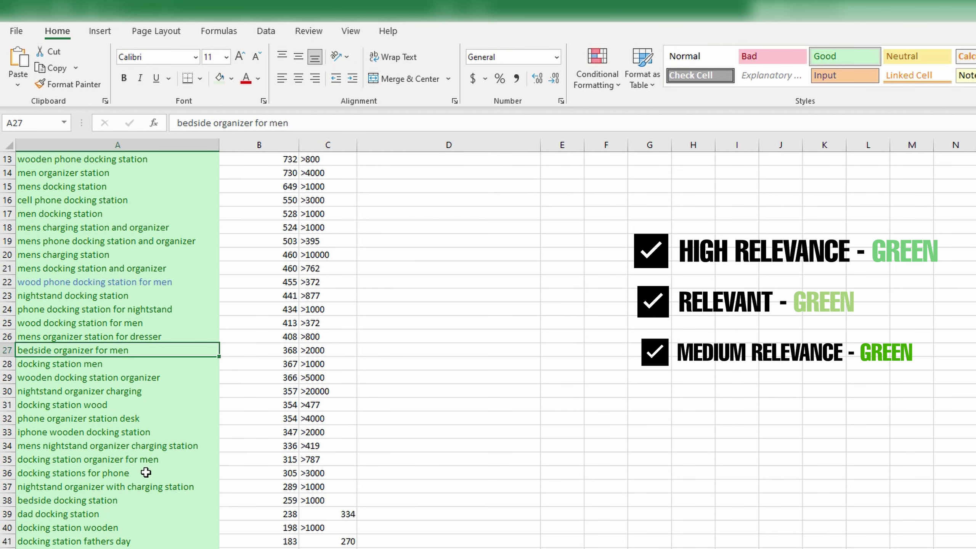
{"action": "scroll", "coordinate": [154, 538], "scroll_direction": "down", "scroll_amount": 4}
{"action": "scroll", "coordinate": [153, 538], "scroll_direction": "up", "scroll_amount": 4}
{"action": "scroll", "coordinate": [154, 546], "scroll_direction": "up", "scroll_amount": 4}
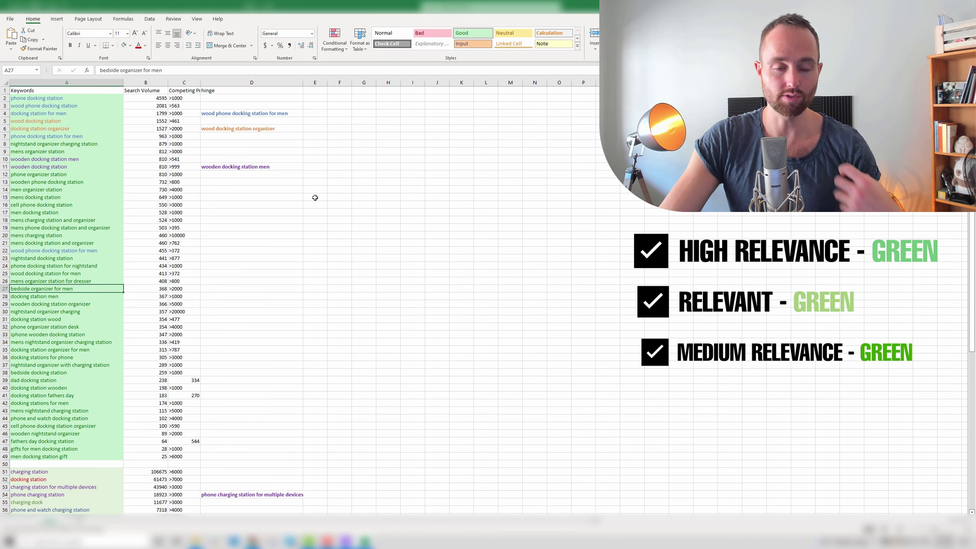
- Examine the high-relevance green keywords, including "wooden docking station", "mens docking station", "cell phone docking station" and "wooden phone docking station"
{"action": "left_click", "coordinate": [69, 144]}
{"action": "left_click", "coordinate": [69, 167]}
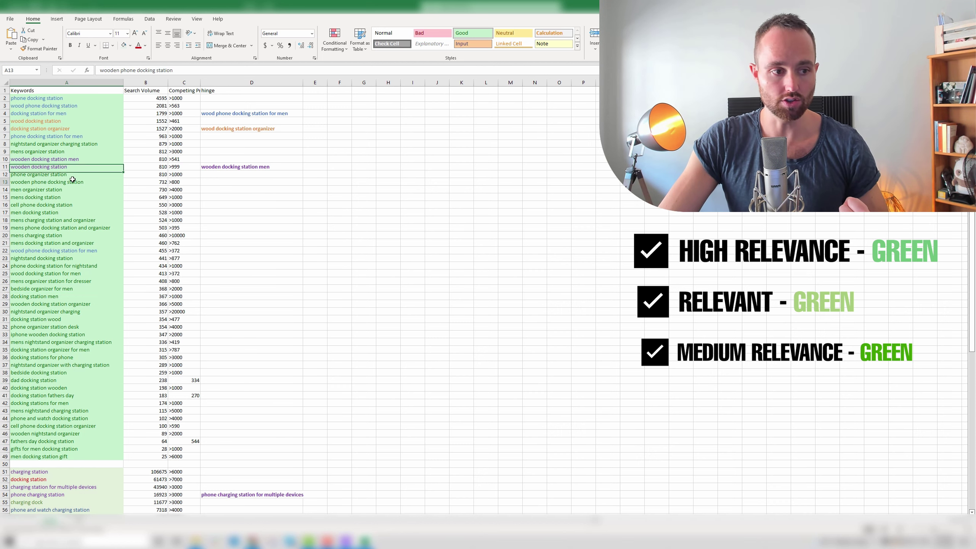
{"action": "left_click", "coordinate": [70, 175]}
{"action": "left_click", "coordinate": [71, 198]}
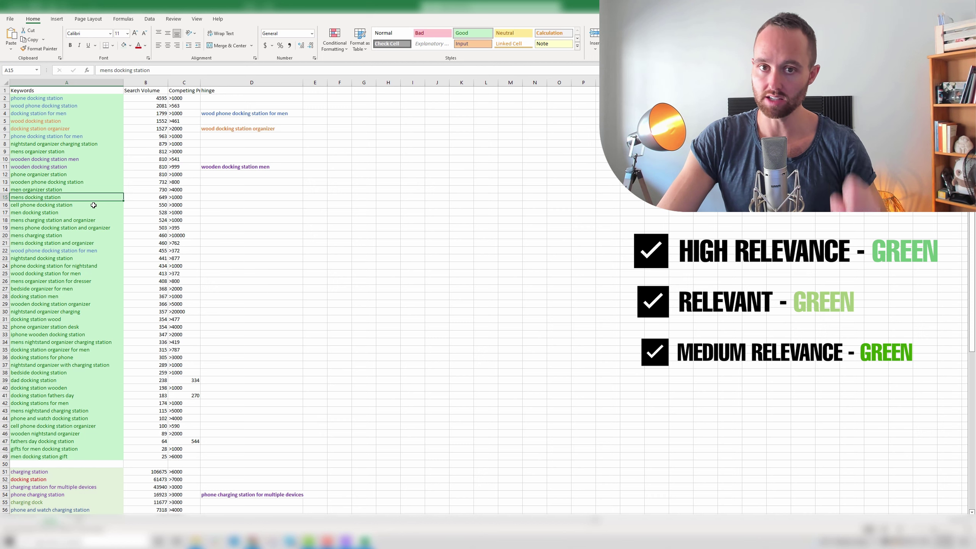
{"action": "left_click", "coordinate": [94, 205]}
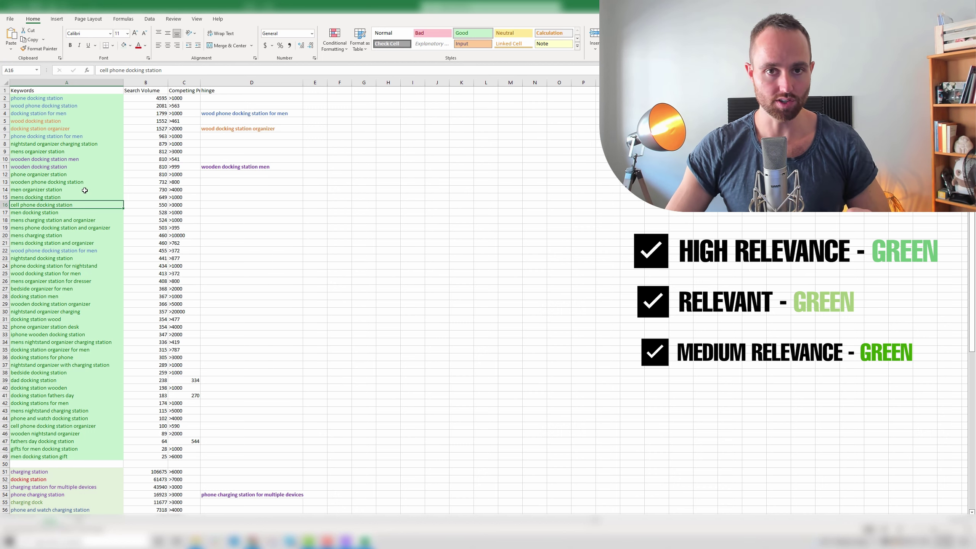
{"action": "left_click", "coordinate": [73, 187]}
{"action": "left_click", "coordinate": [81, 183]}
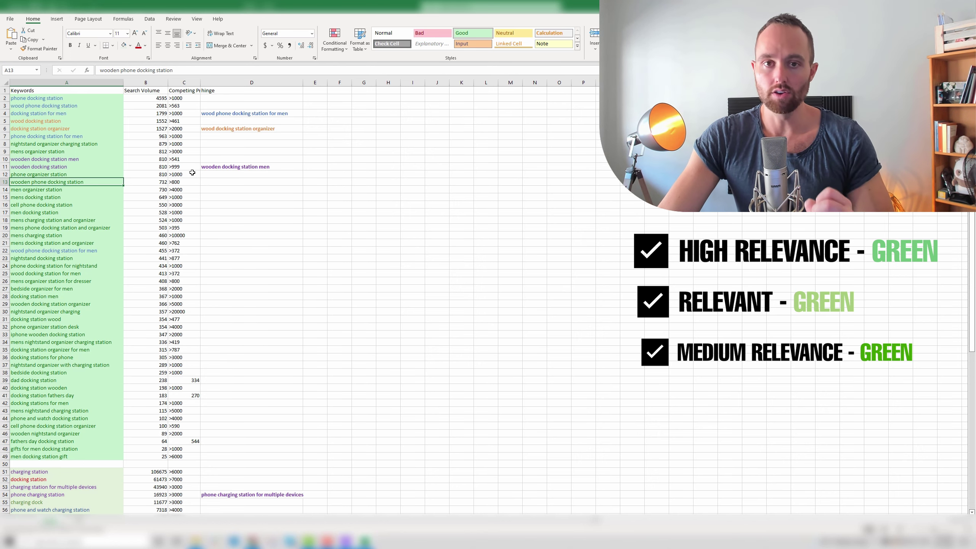
- Copy the yellow high-relevance rows "phone station organizer" and "man organizer station" through "wood docking station organizer" into rows 4 to 9 of the yellow keyword workbook
{"action": "left_click", "coordinate": [108, 206]}
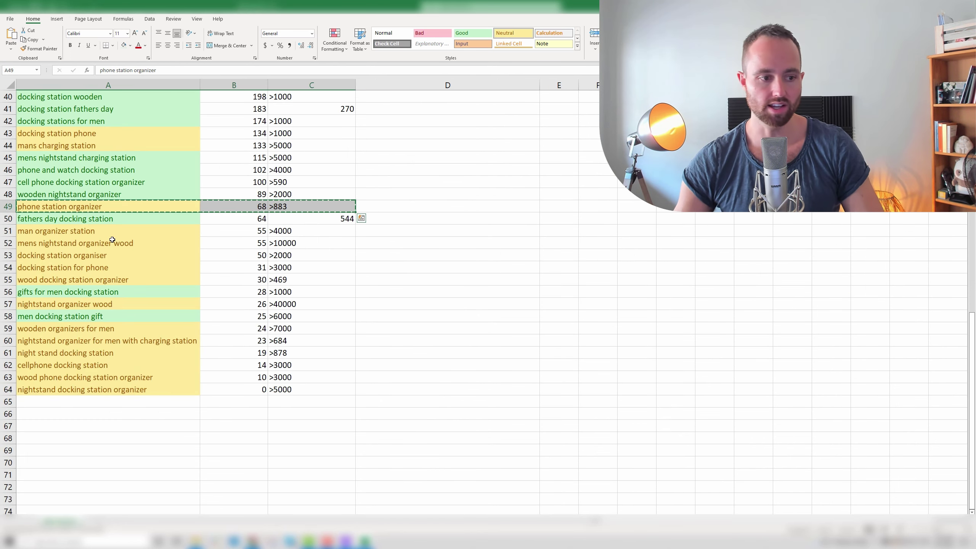
{"action": "left_click", "coordinate": [111, 232]}
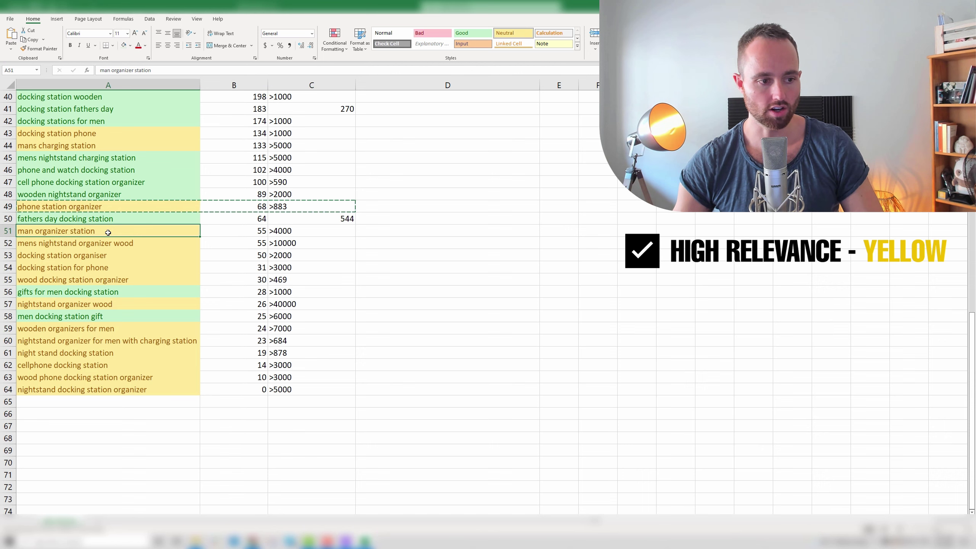
{"action": "left_click", "coordinate": [294, 286], "text": "shift"}
{"action": "right_click", "coordinate": [265, 262]}
{"action": "left_click", "coordinate": [296, 281]}
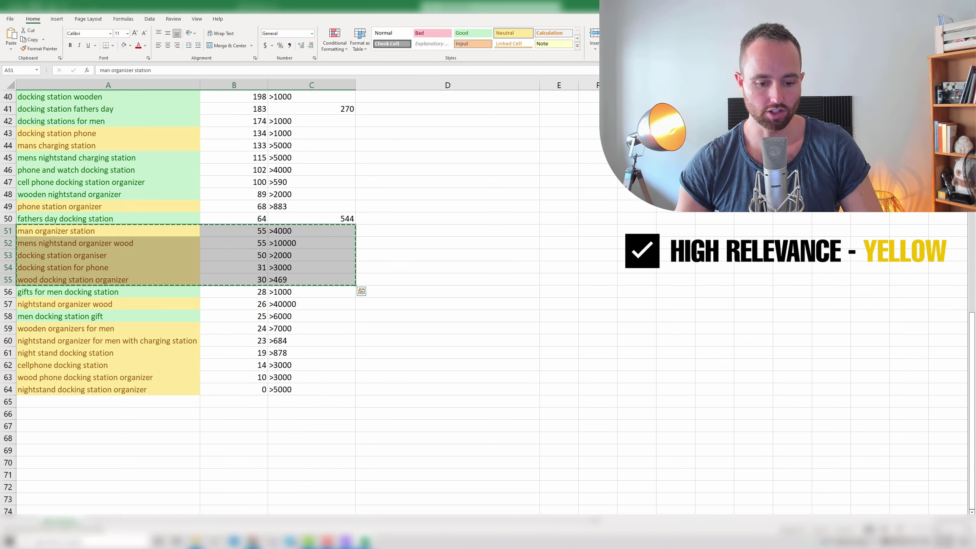
{"action": "left_click", "coordinate": [543, 492]}
{"action": "left_click", "coordinate": [81, 150]}
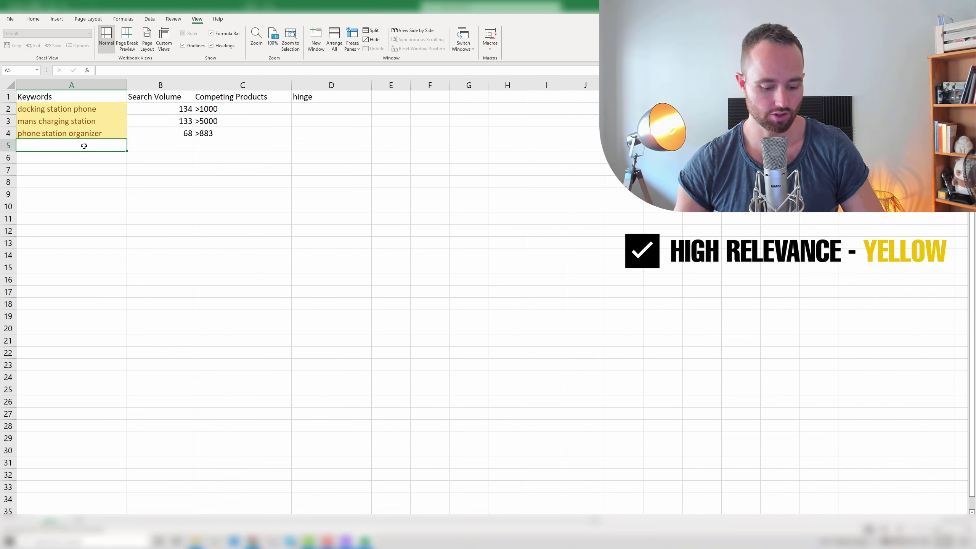
{"action": "key", "text": "ctrl+v"}
- Complete the yellow list with high-relevance keywords through row 16, relevant ones in rows 18 to 49 and medium-relevance ones from row 51
{"action": "left_click", "coordinate": [285, 270]}
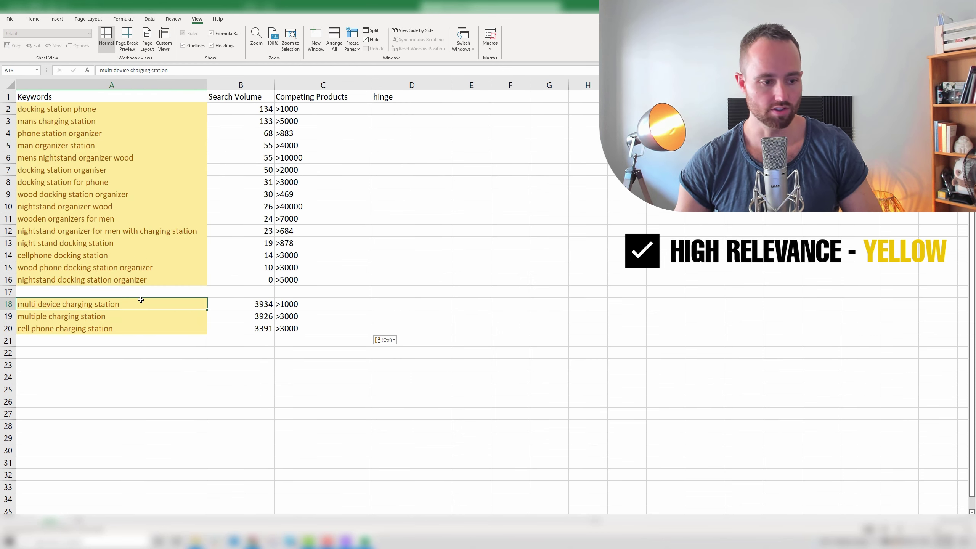
{"action": "left_click", "coordinate": [128, 318]}
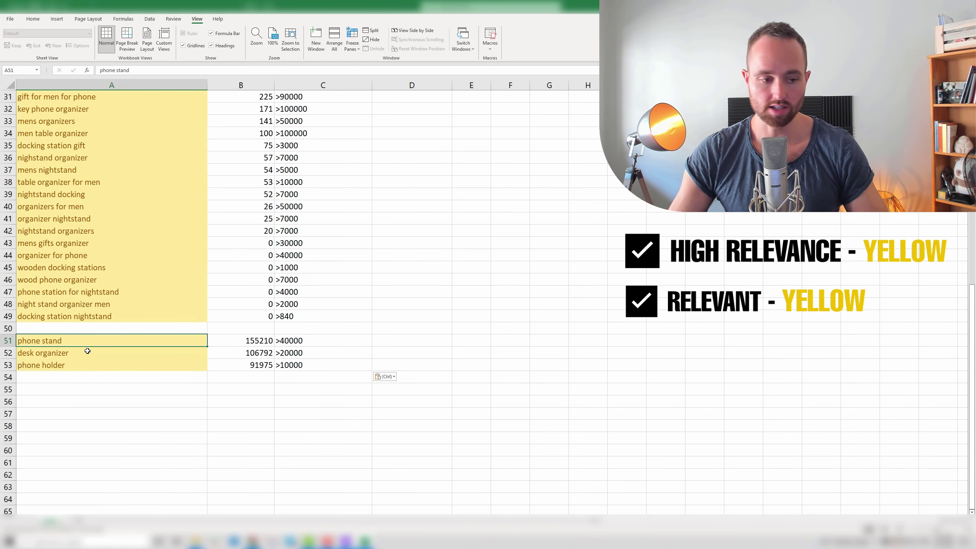
{"action": "left_click", "coordinate": [86, 353]}
{"action": "left_click", "coordinate": [85, 366]}
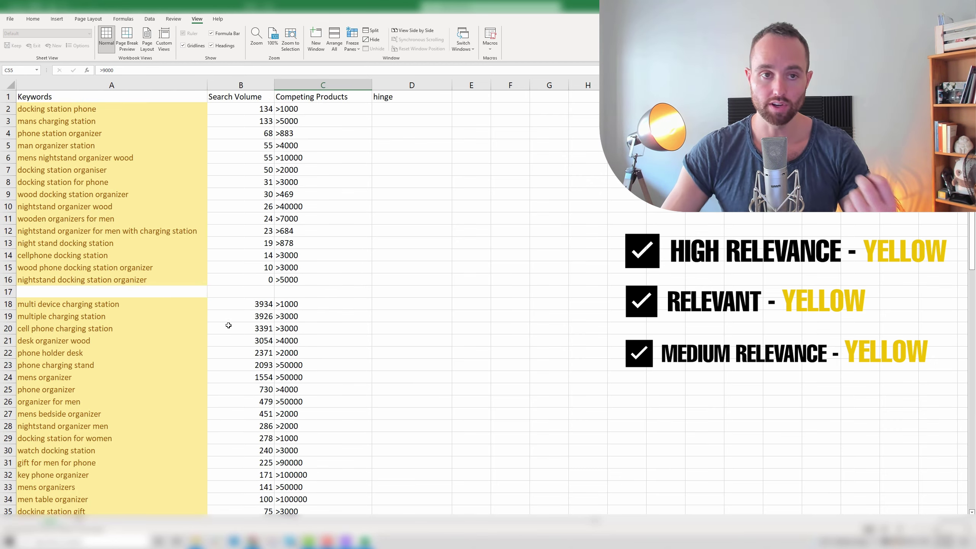
- Review the combined yellow list from its last medium-relevance keywords back up to the high-relevance block
{"action": "scroll", "coordinate": [215, 326], "scroll_direction": "down", "scroll_amount": 20}
{"action": "left_click", "coordinate": [173, 330]}
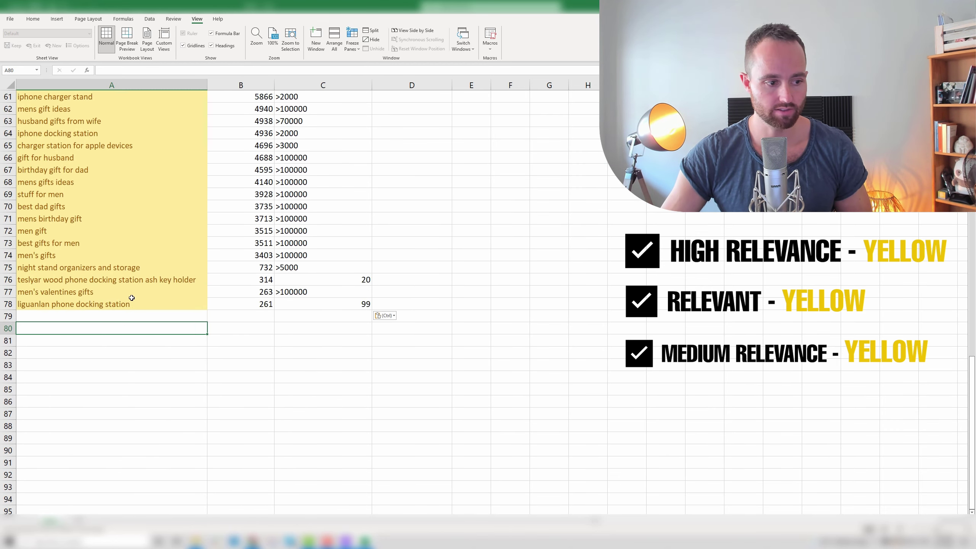
{"action": "left_click", "coordinate": [132, 304]}
{"action": "scroll", "coordinate": [179, 323], "scroll_direction": "up", "scroll_amount": 20}
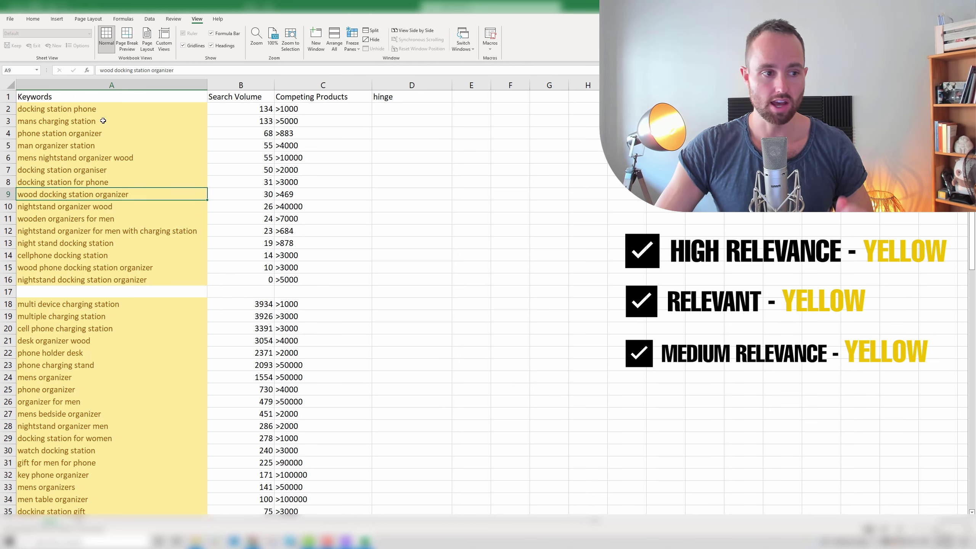
{"action": "left_click", "coordinate": [108, 146]}
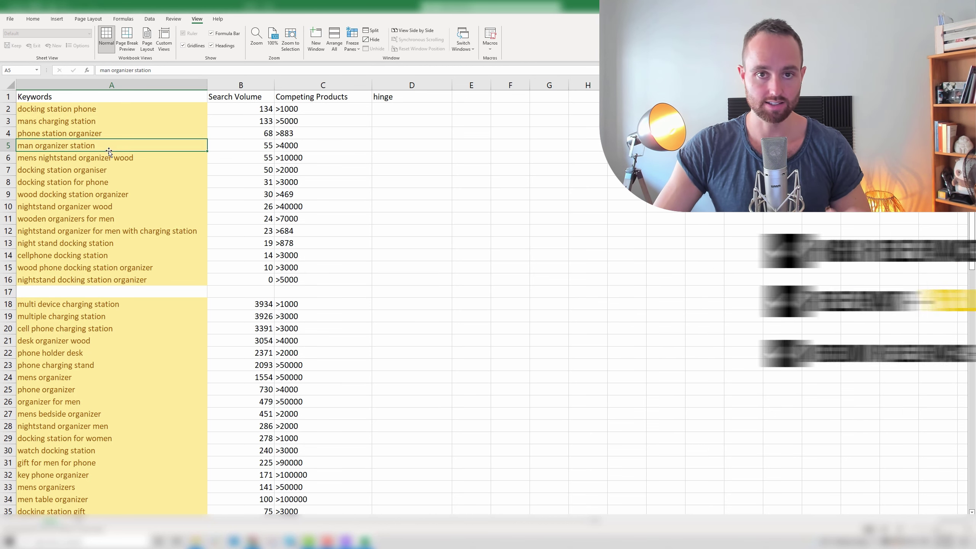
{"action": "key", "text": "Up"}
{"action": "key", "text": "Up"}
{"action": "key", "text": "Up"}
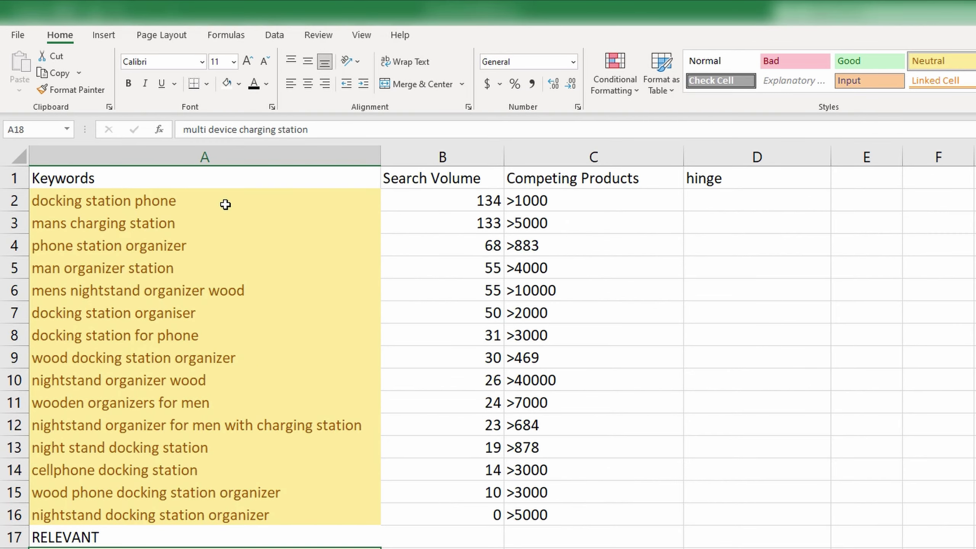
- Examine the yellow high-relevance keywords in rows 2 to 16 and the block under the RELEVANT label in row 17
{"action": "left_click_drag", "start_coordinate": [225, 204], "coordinate": [235, 499]}
{"action": "left_click", "coordinate": [237, 475]}
{"action": "scroll", "coordinate": [227, 504], "scroll_direction": "down", "scroll_amount": 3}
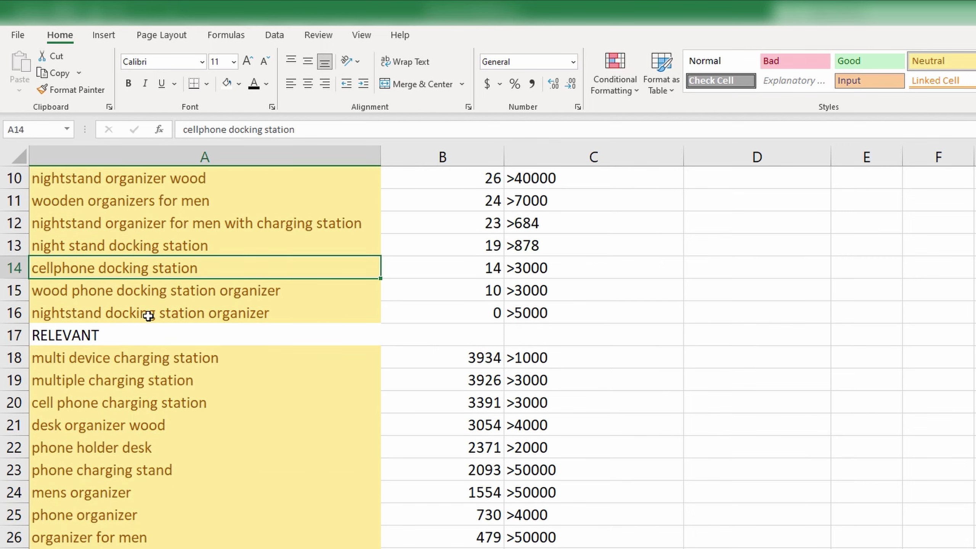
{"action": "left_click", "coordinate": [125, 335]}
{"action": "left_click_drag", "start_coordinate": [159, 356], "coordinate": [153, 548]}
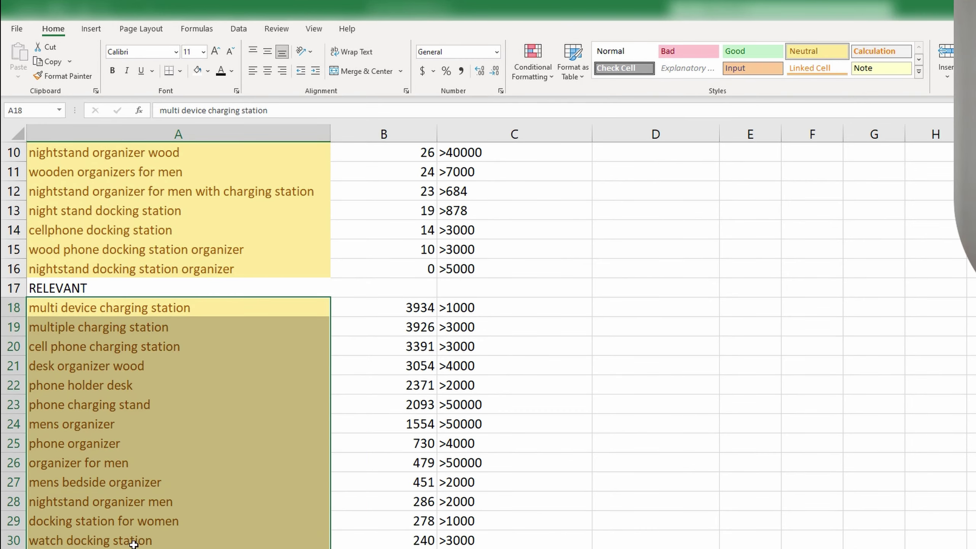
{"action": "left_click", "coordinate": [112, 287]}
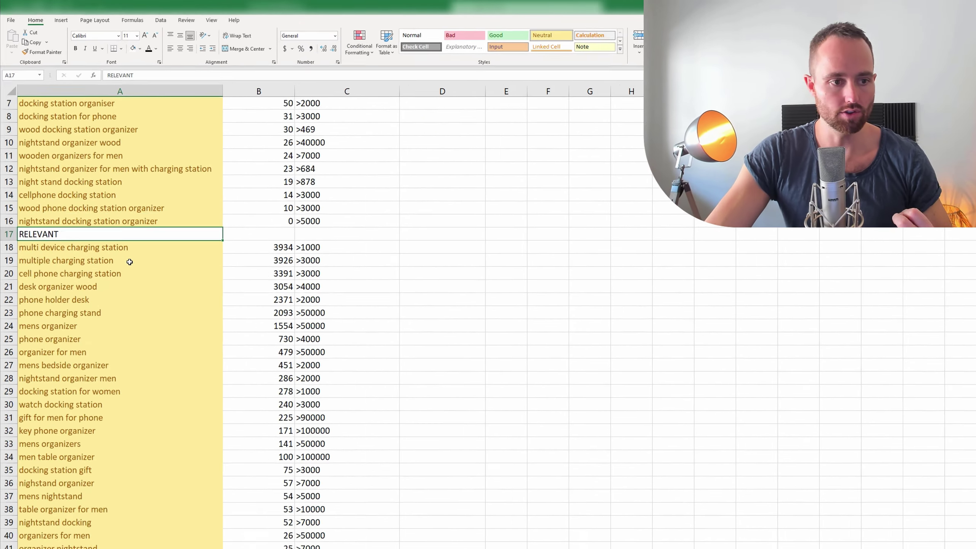
{"action": "scroll", "coordinate": [112, 266], "scroll_direction": "up", "scroll_amount": 2}
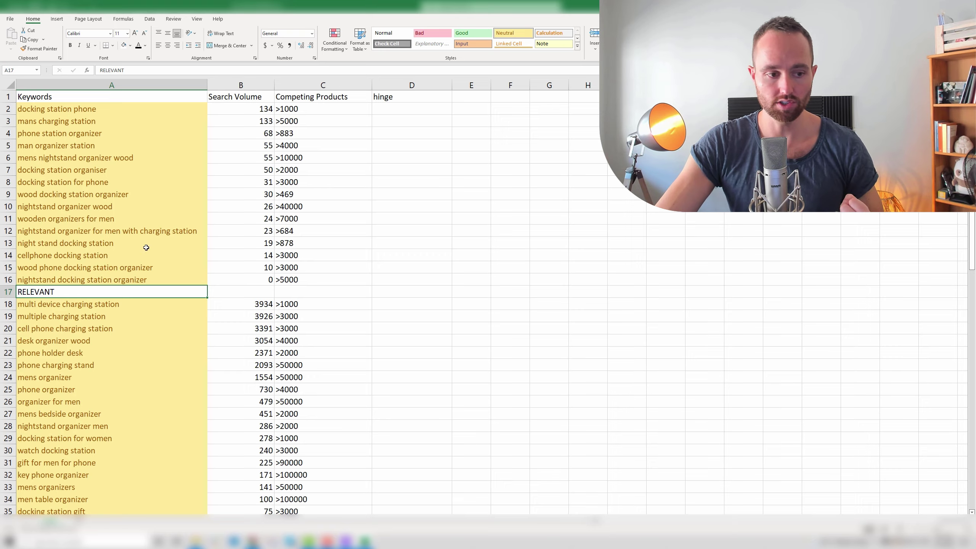
{"action": "scroll", "coordinate": [146, 247], "scroll_direction": "down", "scroll_amount": 2}
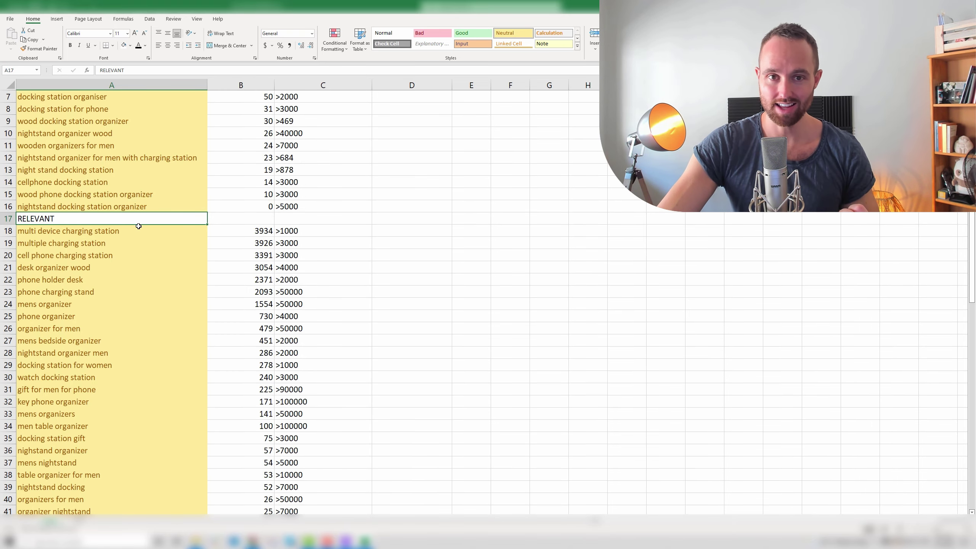
{"action": "scroll", "coordinate": [139, 227], "scroll_direction": "down", "scroll_amount": 2}
{"action": "left_click", "coordinate": [138, 159]}
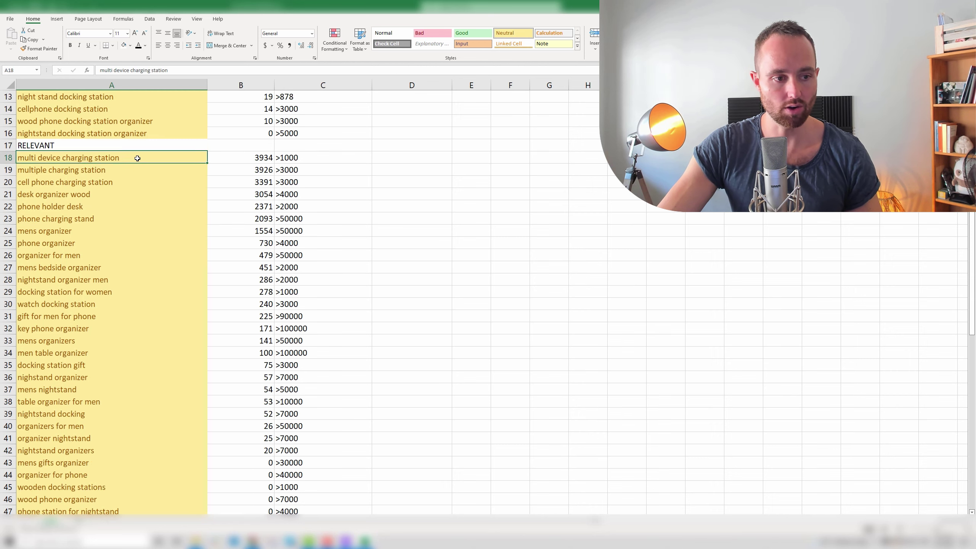
- Compare the search volumes of the first relevant yellow keywords, including "multi device charging station", "multiple charging station" and "cell phone charging station"
{"action": "left_click", "coordinate": [81, 143]}
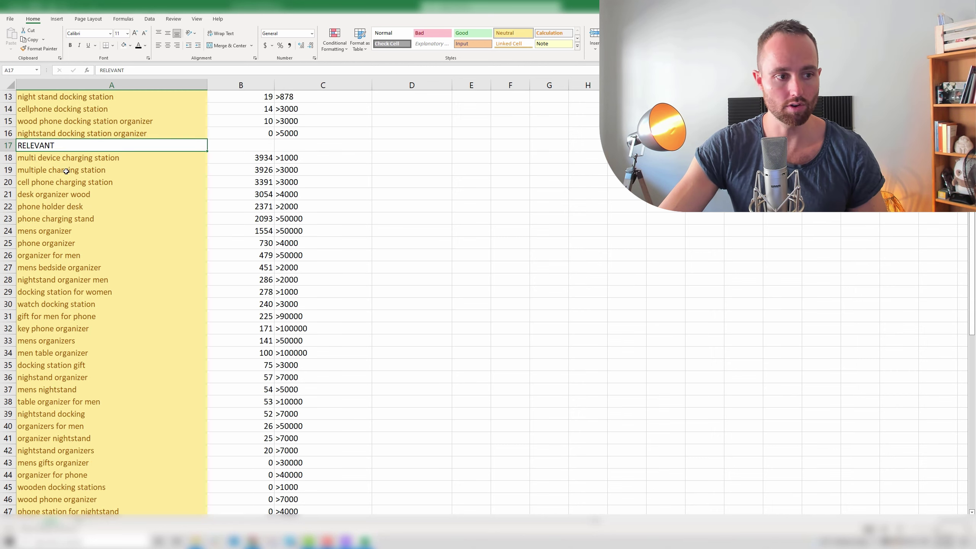
{"action": "left_click", "coordinate": [73, 162]}
{"action": "left_click", "coordinate": [228, 161]}
{"action": "left_click", "coordinate": [237, 171]}
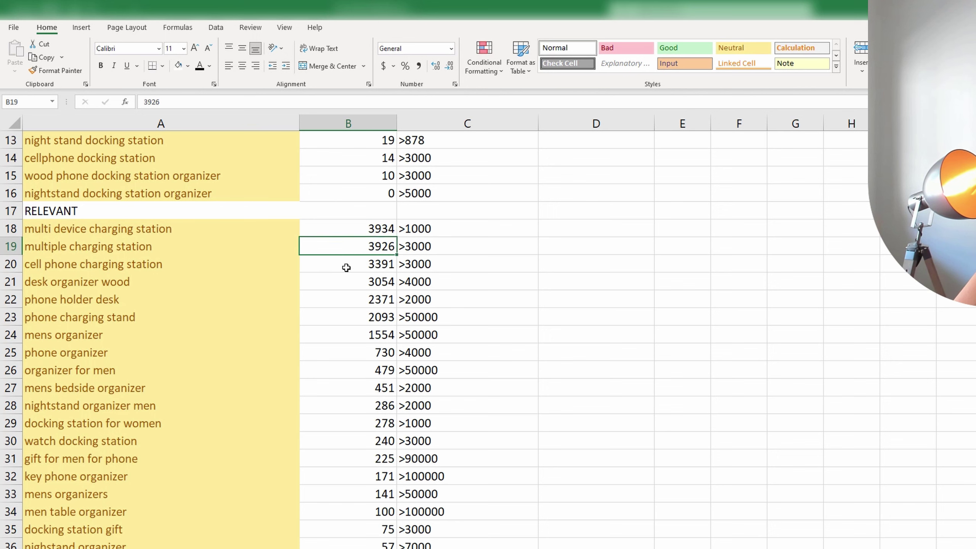
{"action": "left_click", "coordinate": [346, 268]}
{"action": "left_click", "coordinate": [343, 296]}
{"action": "left_click", "coordinate": [222, 268]}
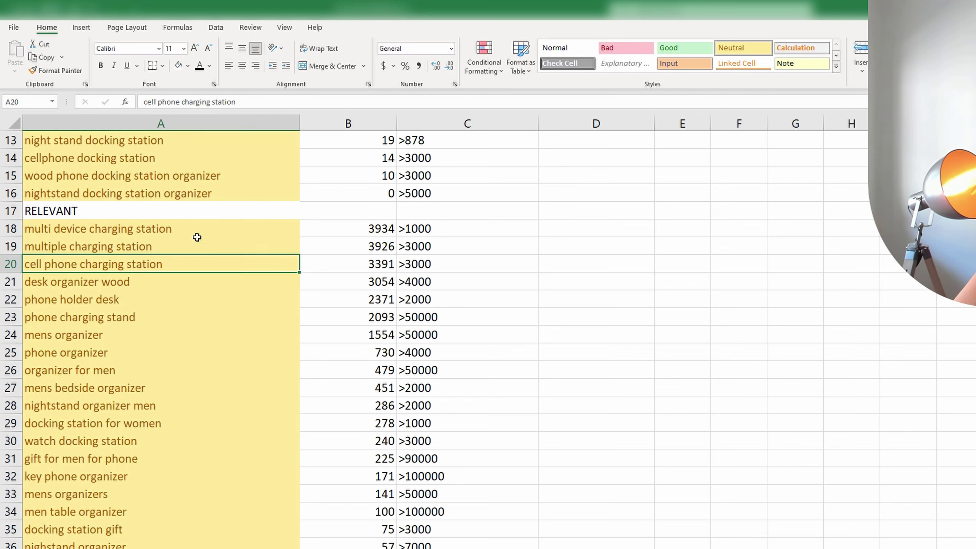
{"action": "left_click", "coordinate": [197, 235]}
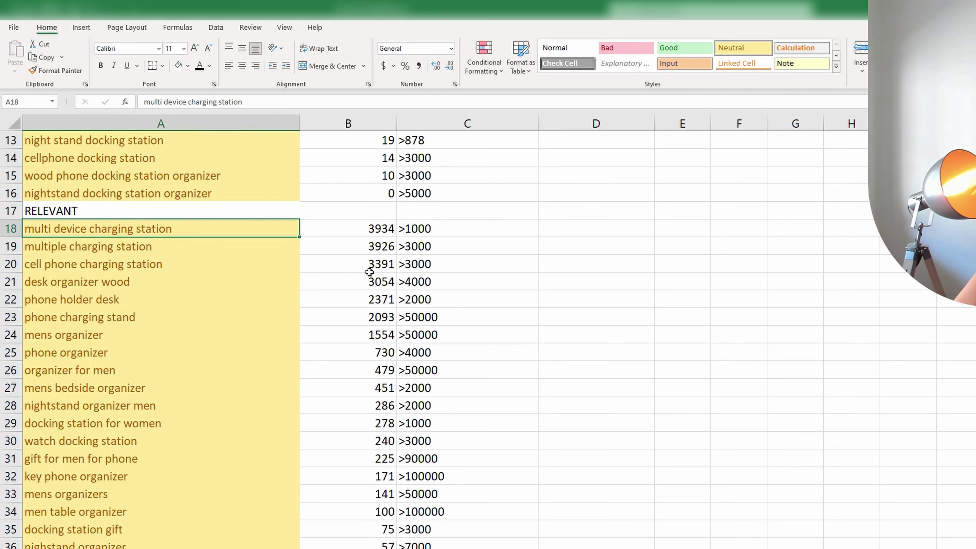
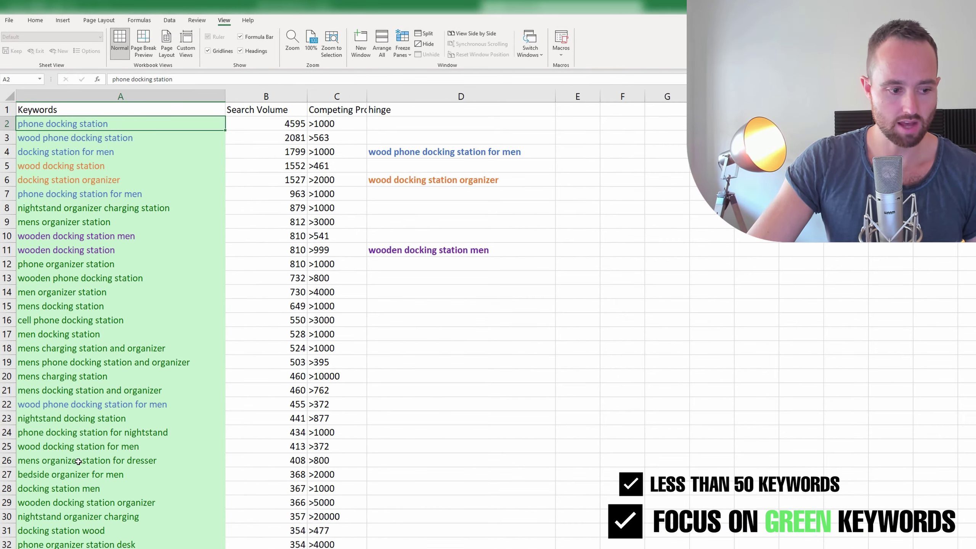
- In the green list, shade the first 25 high-relevance keywords, A2 to A26, with Green, Accent 6, Lighter 40%
{"action": "left_click", "coordinate": [79, 461], "text": "shift"}
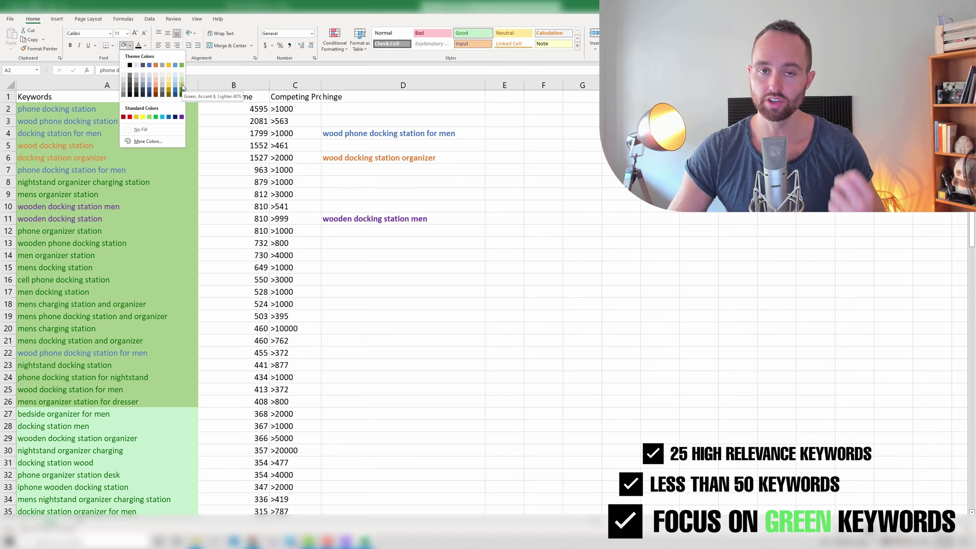
{"action": "key", "text": "Escape"}
{"action": "left_click", "coordinate": [214, 171]}
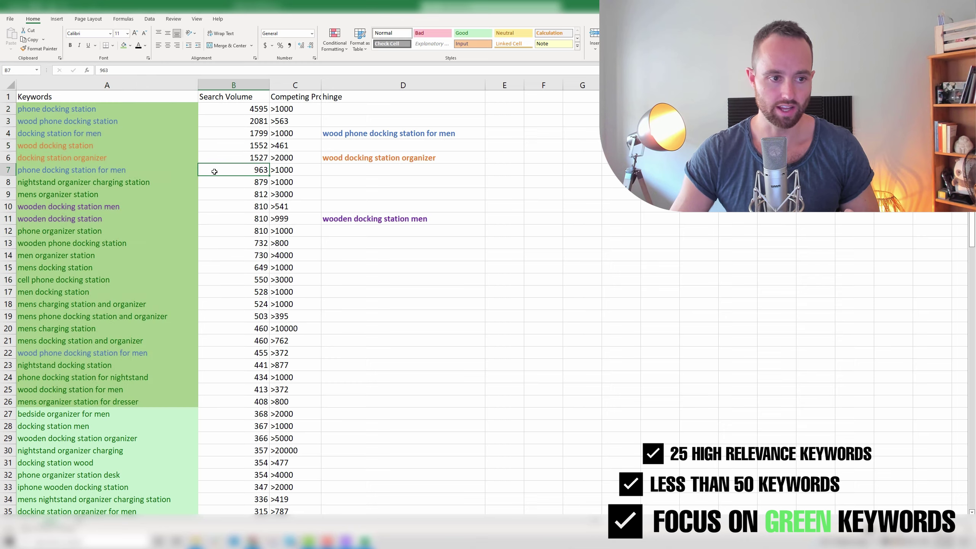
- Compare the search volumes of the relevant green keywords "charging station", "docking station" and "charging station for multiple devices"
{"action": "scroll", "coordinate": [173, 180], "scroll_direction": "down", "scroll_amount": 4}
{"action": "scroll", "coordinate": [145, 195], "scroll_direction": "down", "scroll_amount": 12}
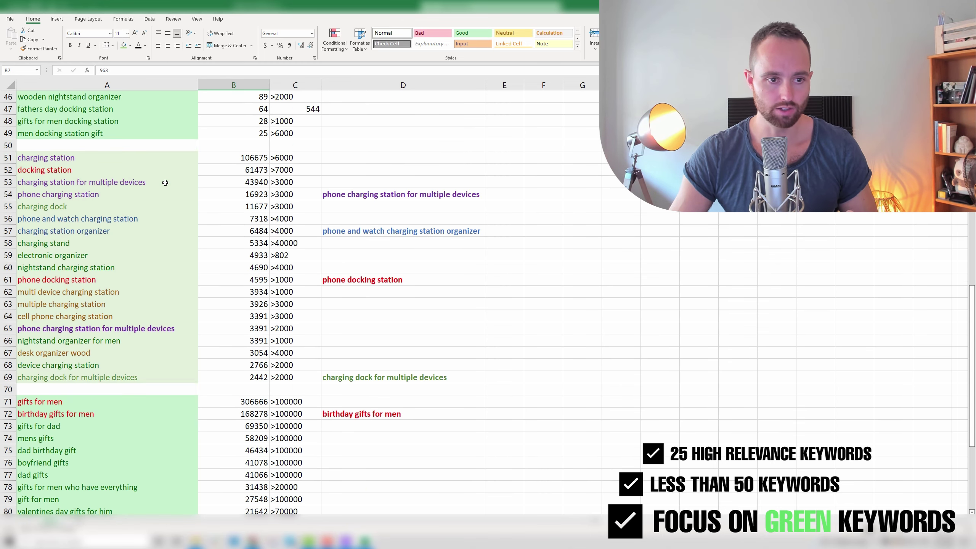
{"action": "scroll", "coordinate": [83, 196], "scroll_direction": "up", "scroll_amount": 3}
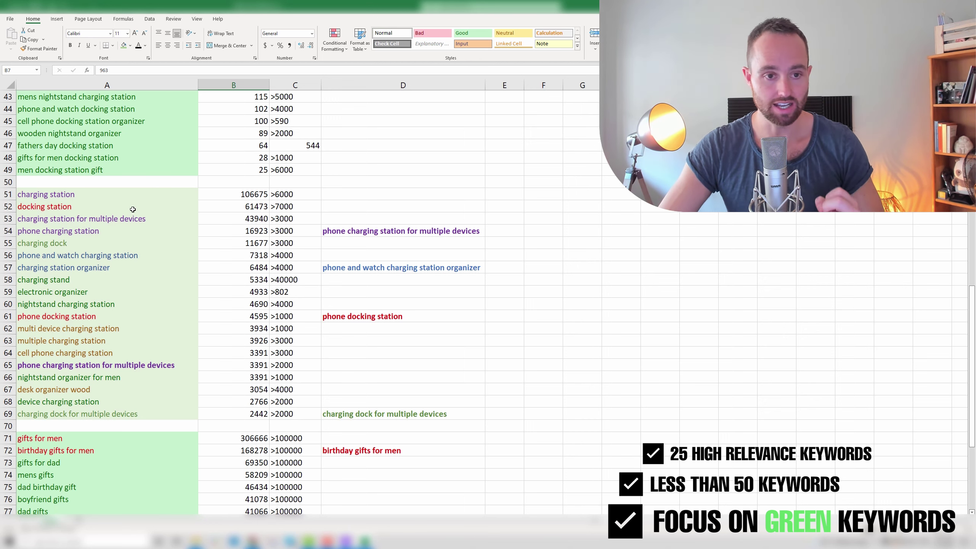
{"action": "left_click", "coordinate": [254, 193]}
{"action": "left_click", "coordinate": [256, 206]}
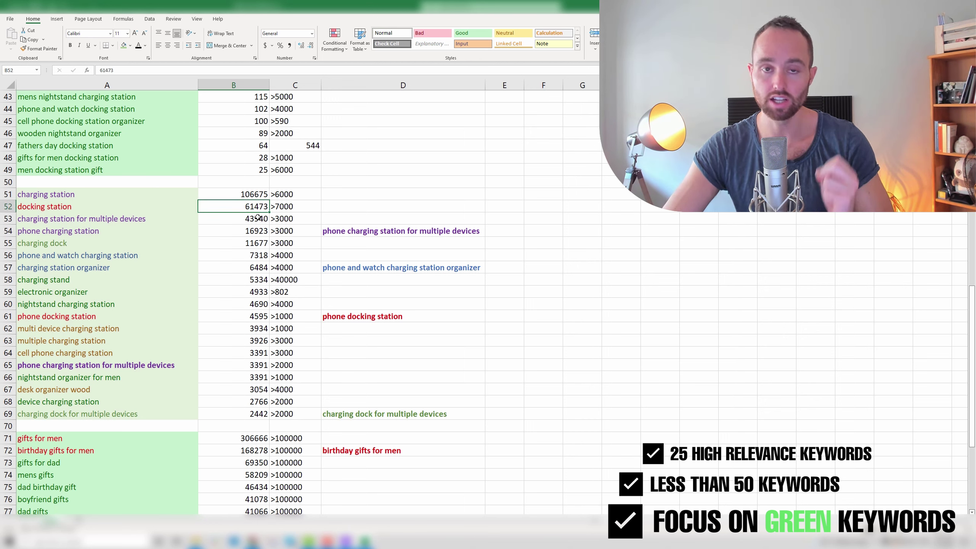
{"action": "left_click", "coordinate": [255, 218]}
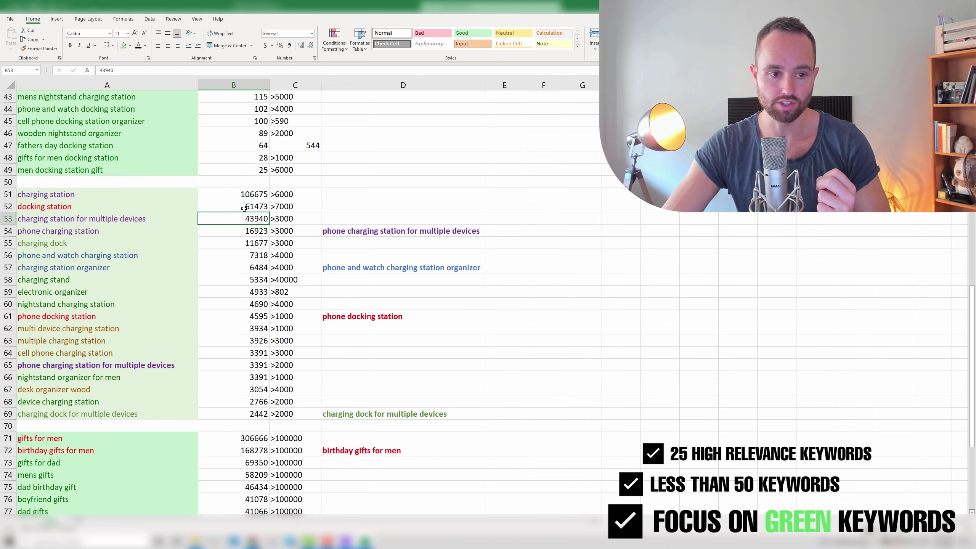
{"action": "left_click", "coordinate": [241, 207]}
{"action": "left_click", "coordinate": [231, 195]}
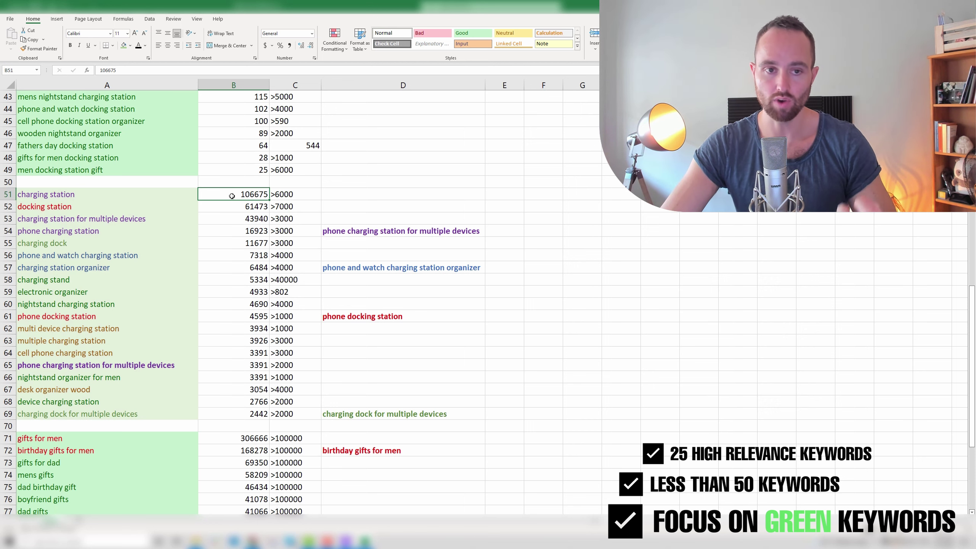
{"action": "left_click", "coordinate": [179, 200]}
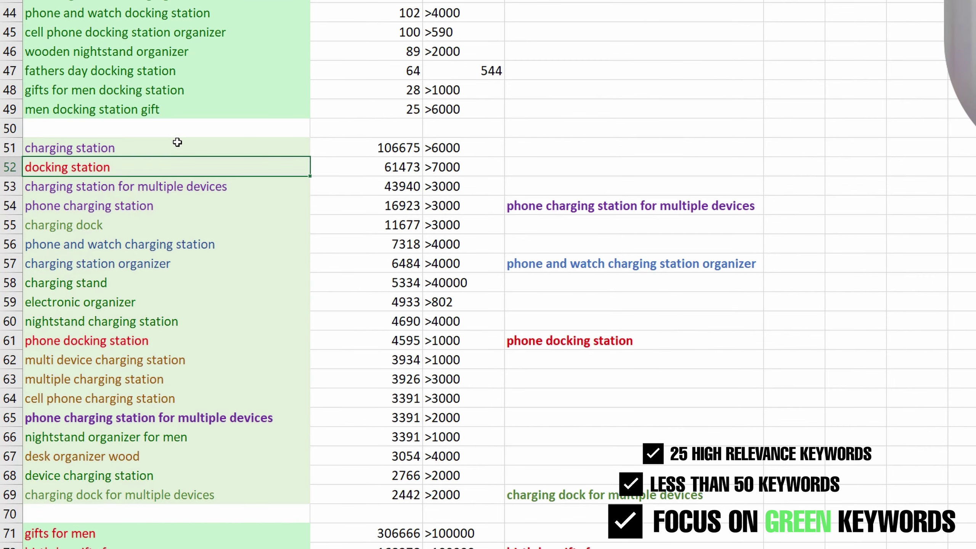
- Compare the shaded high-relevance green keywords with the broader relevant keywords "charging station" and "docking station"
{"action": "scroll", "coordinate": [227, 131], "scroll_direction": "up", "scroll_amount": 9}
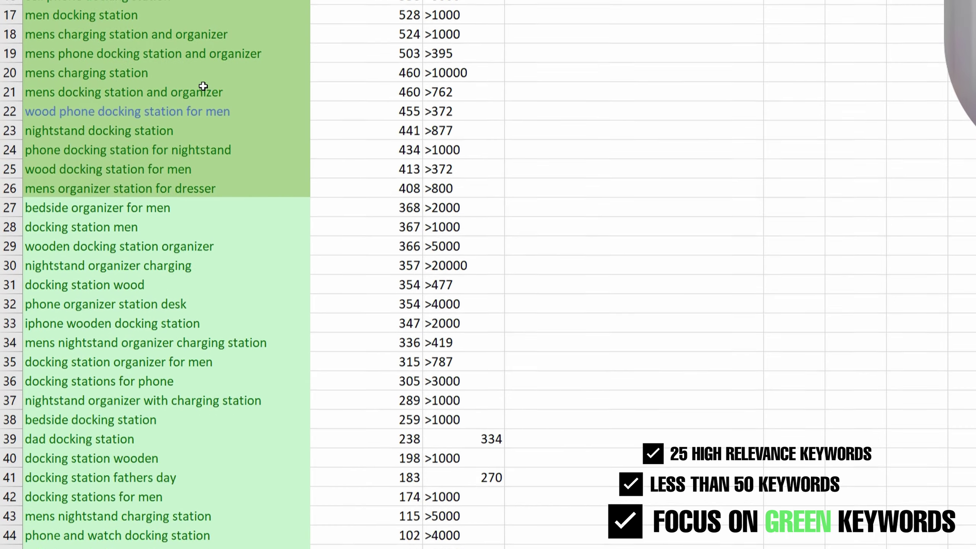
{"action": "scroll", "coordinate": [192, 104], "scroll_direction": "up", "scroll_amount": 3}
{"action": "scroll", "coordinate": [186, 120], "scroll_direction": "up", "scroll_amount": 2}
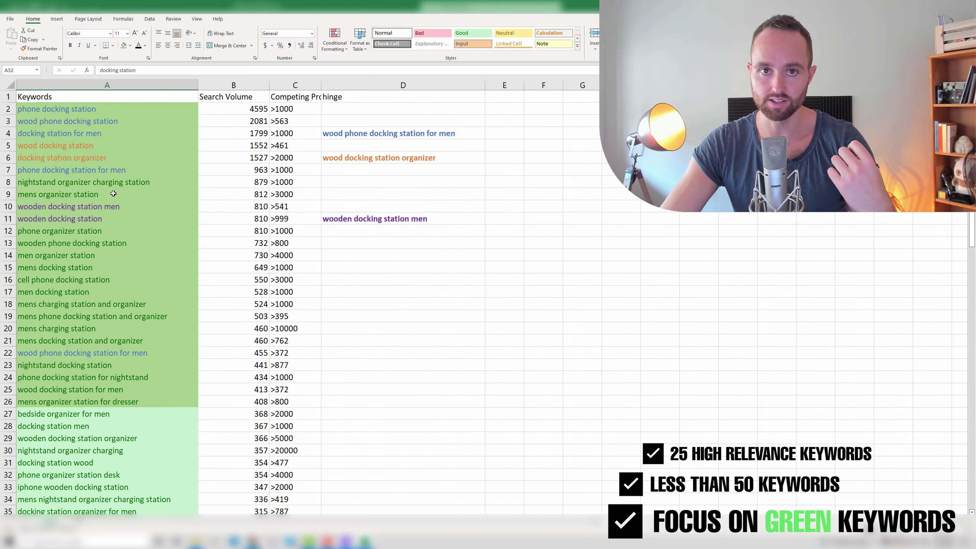
{"action": "scroll", "coordinate": [113, 194], "scroll_direction": "down", "scroll_amount": 13}
{"action": "left_click", "coordinate": [111, 232]}
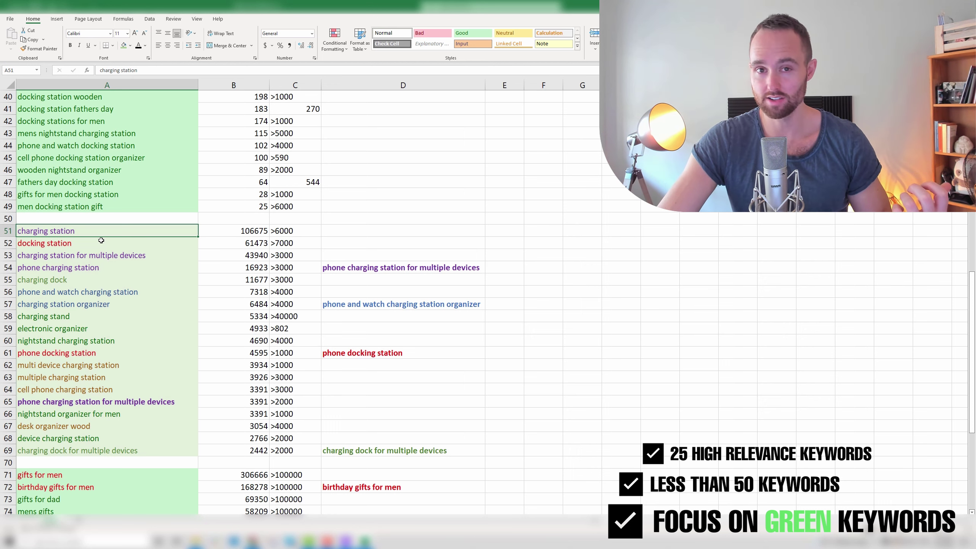
{"action": "left_click", "coordinate": [89, 245]}
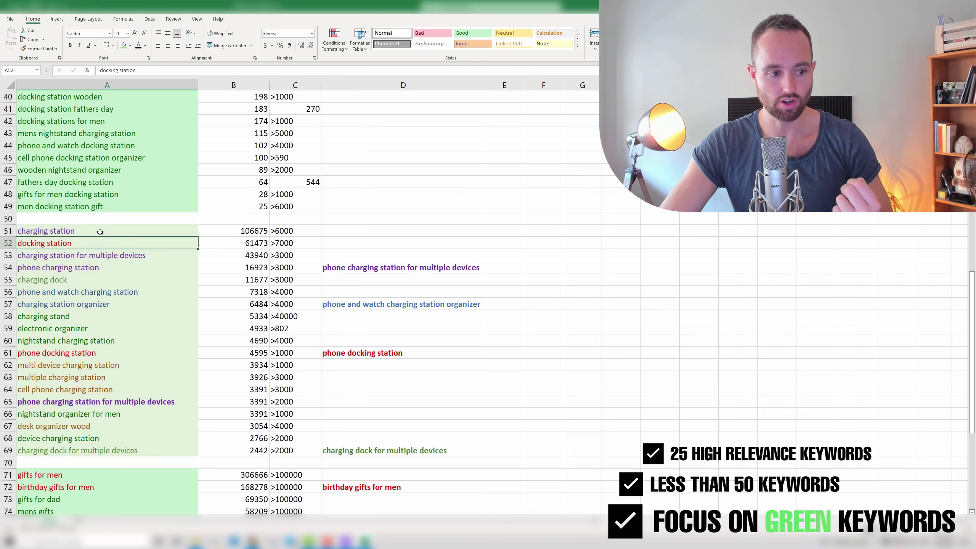
- Shade the 11 relevant keywords from "charging station" to "phone docking station", A51 to A61, in the same darker green
{"action": "left_click", "coordinate": [100, 232]}
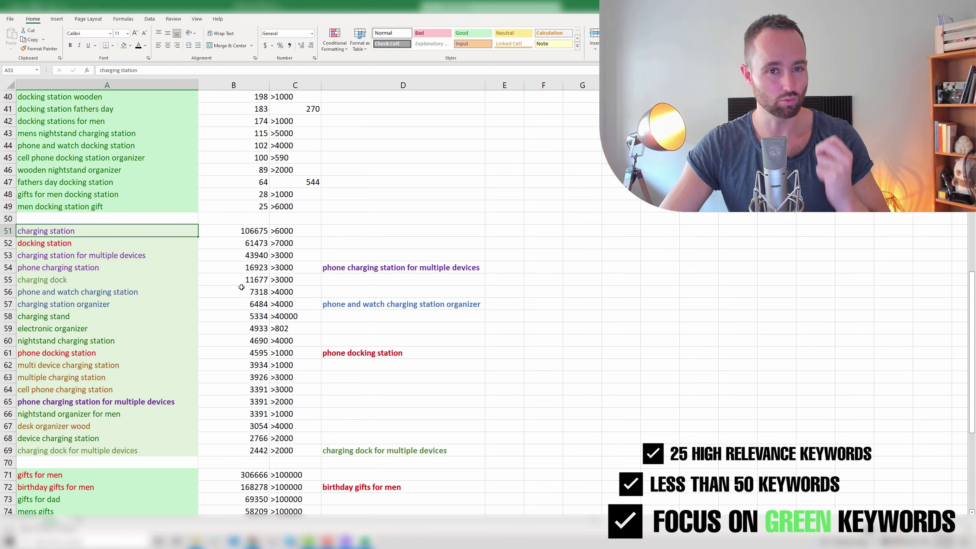
{"action": "key", "text": "shift+Down"}
{"action": "key", "text": "shift+Down"}
{"action": "key", "text": "shift+Down"}
{"action": "key", "text": "shift+Down"}
{"action": "key", "text": "shift+Down"}
{"action": "key", "text": "shift+Down"}
{"action": "key", "text": "shift+Down"}
{"action": "key", "text": "shift+Down"}
{"action": "key", "text": "shift+Down"}
{"action": "key", "text": "shift+Down"}
{"action": "key", "text": "Return"}
{"action": "key", "text": "Return"}
{"action": "key", "text": "Return"}
{"action": "key", "text": "Return"}
{"action": "key", "text": "Return"}
{"action": "key", "text": "Return"}
{"action": "key", "text": "Return"}
{"action": "key", "text": "Return"}
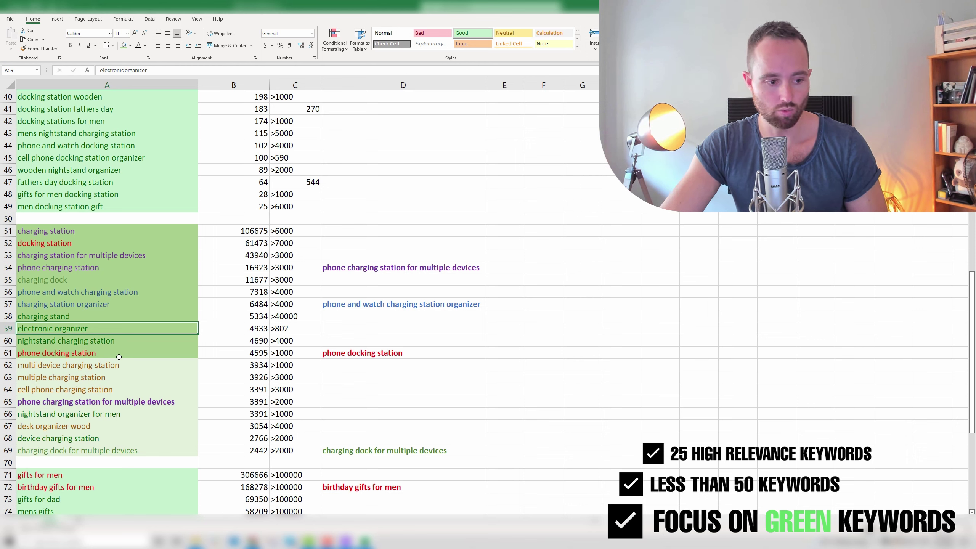
- Check the hinge phrases "phone and watch charging station organizer" and "phone charging station for multiple devices", plus the medium-relevance gift keywords
{"action": "left_click", "coordinate": [371, 305]}
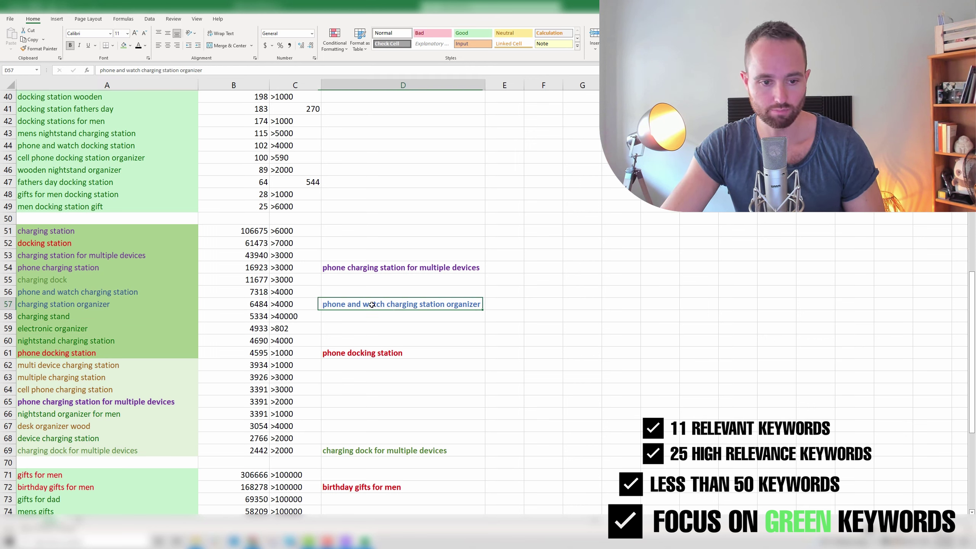
{"action": "left_click", "coordinate": [369, 264]}
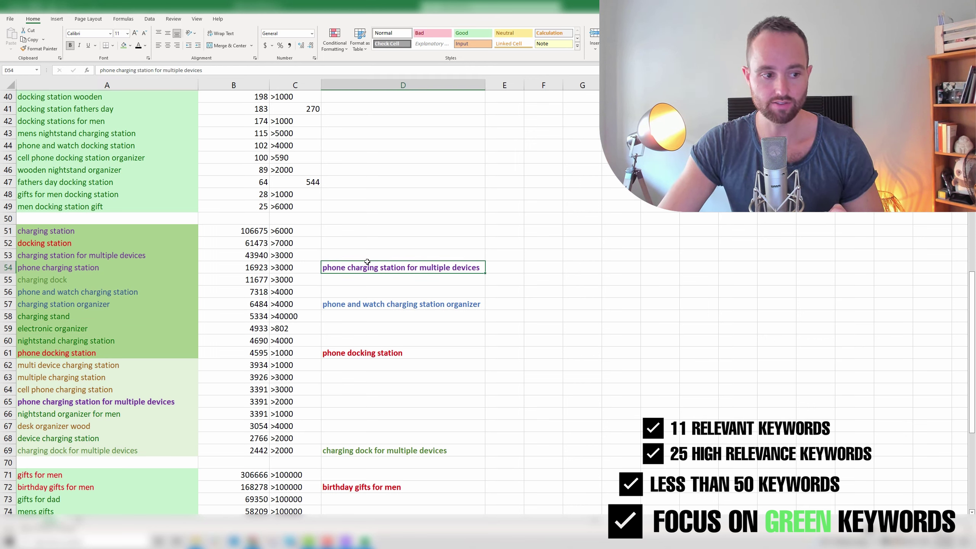
{"action": "scroll", "coordinate": [144, 174], "scroll_direction": "down", "scroll_amount": 8}
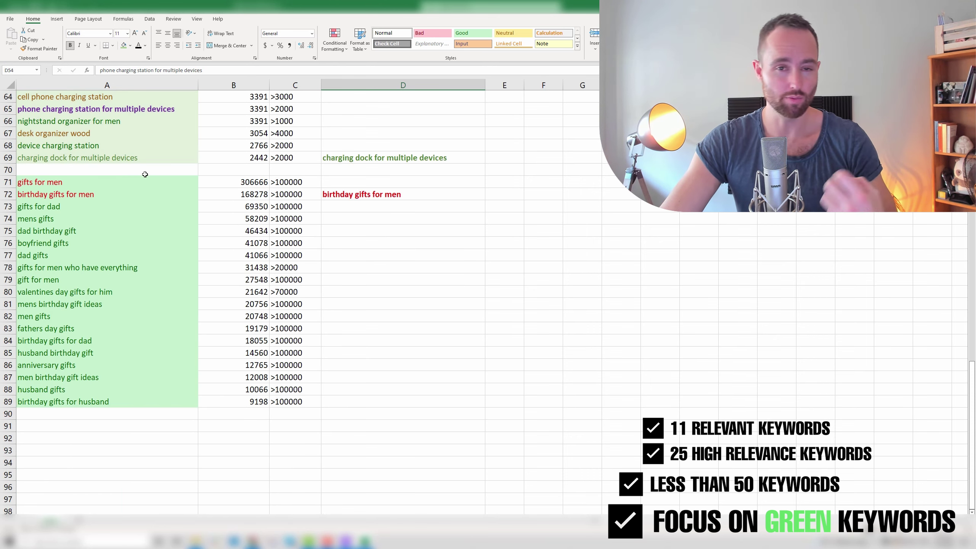
- Examine the medium-relevance gift keywords "gifts for men", "birthday gifts for men" and "mens gifts" and the top keyword's search volume
{"action": "scroll", "coordinate": [138, 185], "scroll_direction": "down", "scroll_amount": 2}
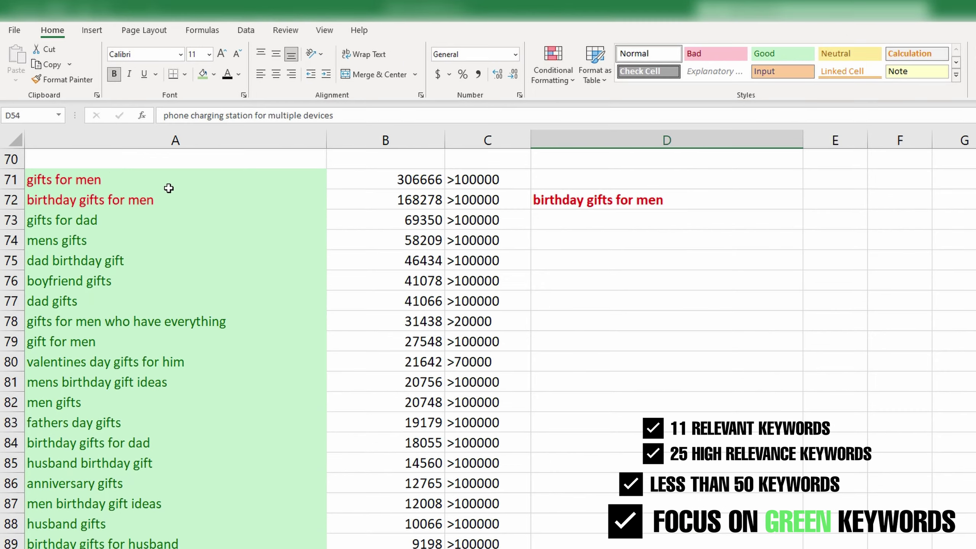
{"action": "left_click", "coordinate": [372, 179]}
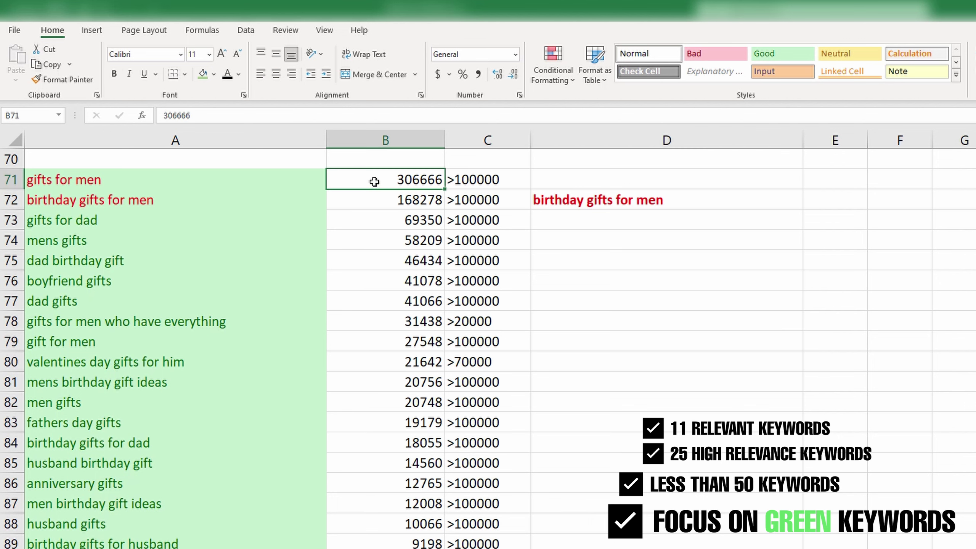
{"action": "left_click", "coordinate": [174, 183]}
{"action": "left_click", "coordinate": [153, 202]}
{"action": "left_click", "coordinate": [144, 240]}
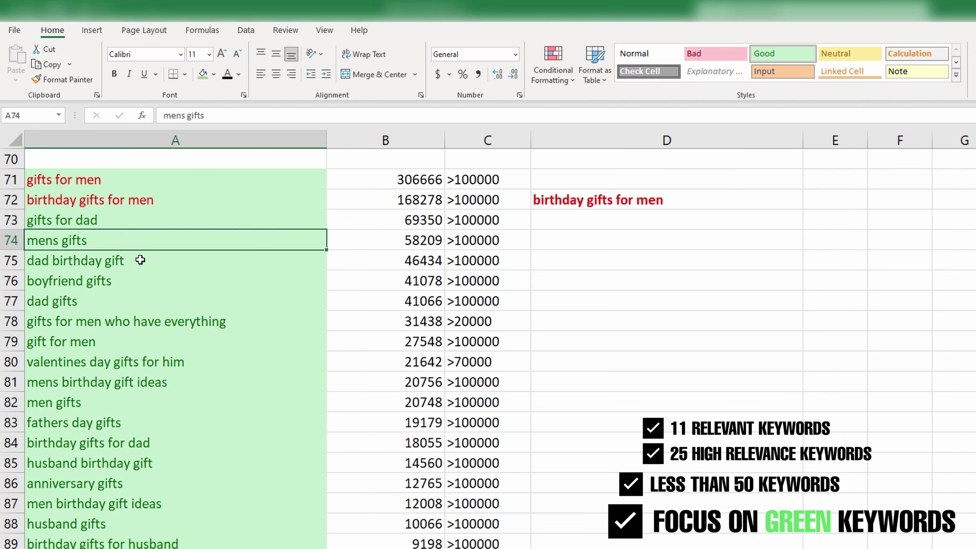
- Shade the medium-relevance gift keywords from "gifts for men" to "birthday gifts for husband", A71 to A89, in the same darker green
{"action": "left_click", "coordinate": [372, 177]}
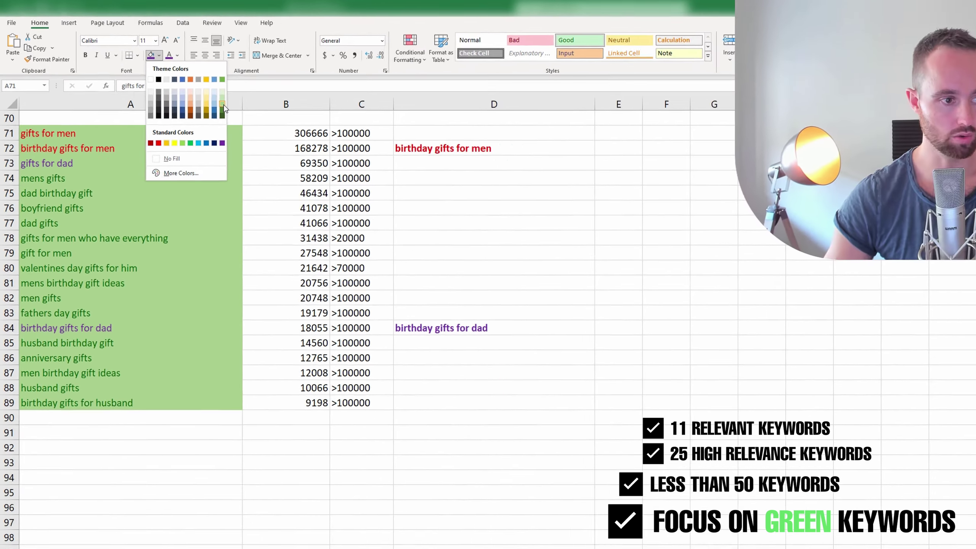
{"action": "left_click", "coordinate": [284, 134]}
{"action": "left_click", "coordinate": [570, 310]}
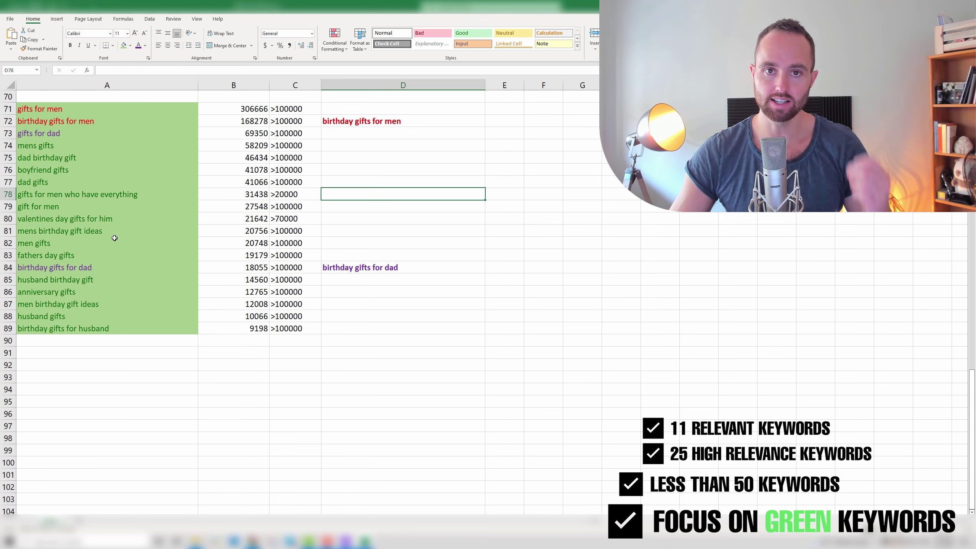
- Review the shaded gift keywords individually, including "men gifts", "husband birthday gift", "mens birthday gift ideas", "gifts for men" and "mens gifts"
{"action": "left_click", "coordinate": [222, 112]}
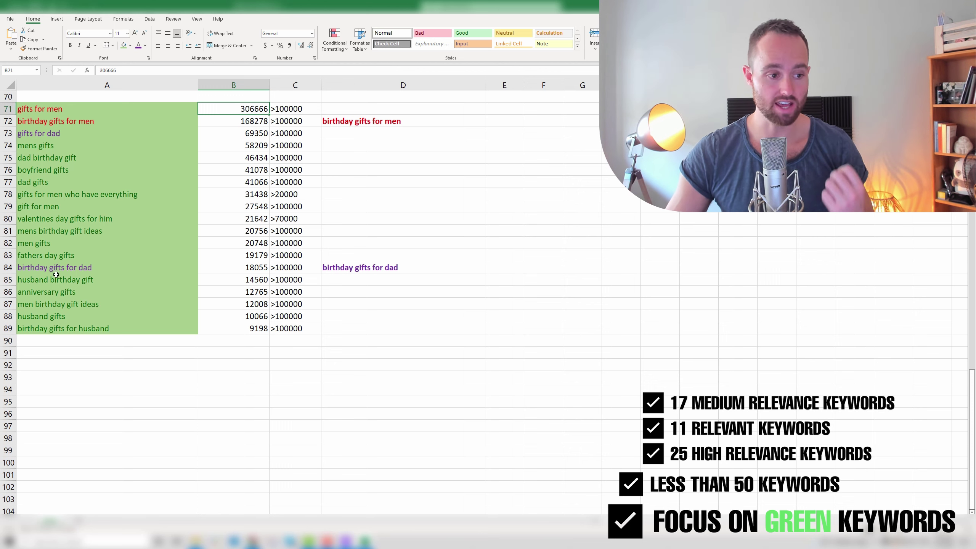
{"action": "left_click", "coordinate": [72, 262]}
{"action": "left_click", "coordinate": [69, 246]}
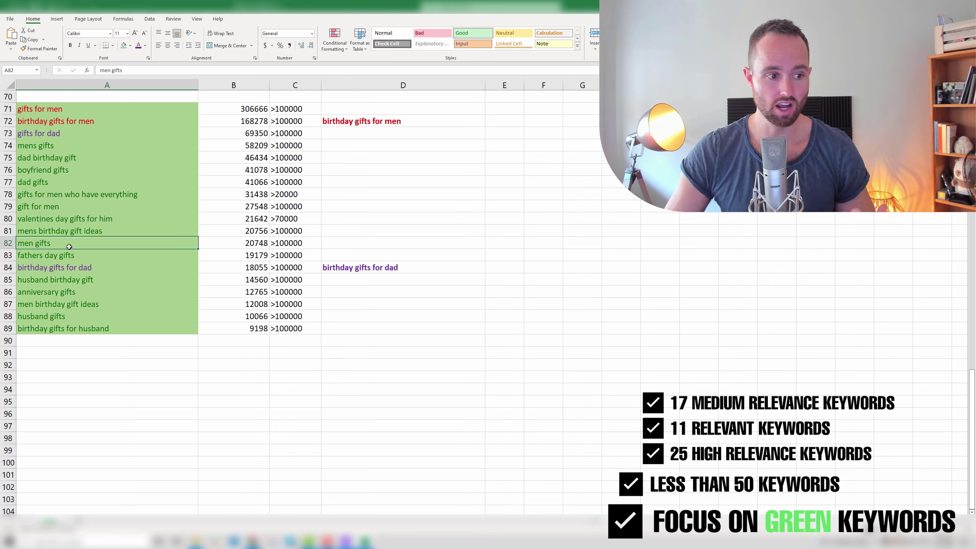
{"action": "left_click", "coordinate": [98, 280]}
{"action": "left_click", "coordinate": [104, 231]}
{"action": "left_click", "coordinate": [110, 194]}
{"action": "left_click", "coordinate": [127, 145]}
{"action": "left_click", "coordinate": [146, 122]}
{"action": "left_click", "coordinate": [136, 109]}
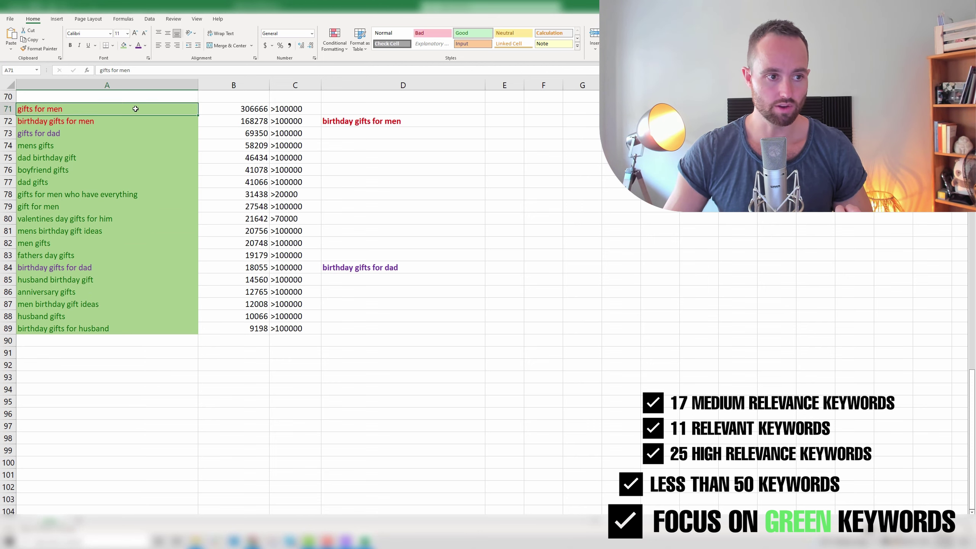
{"action": "left_click", "coordinate": [134, 121]}
{"action": "left_click", "coordinate": [131, 134]}
{"action": "left_click", "coordinate": [129, 146]}
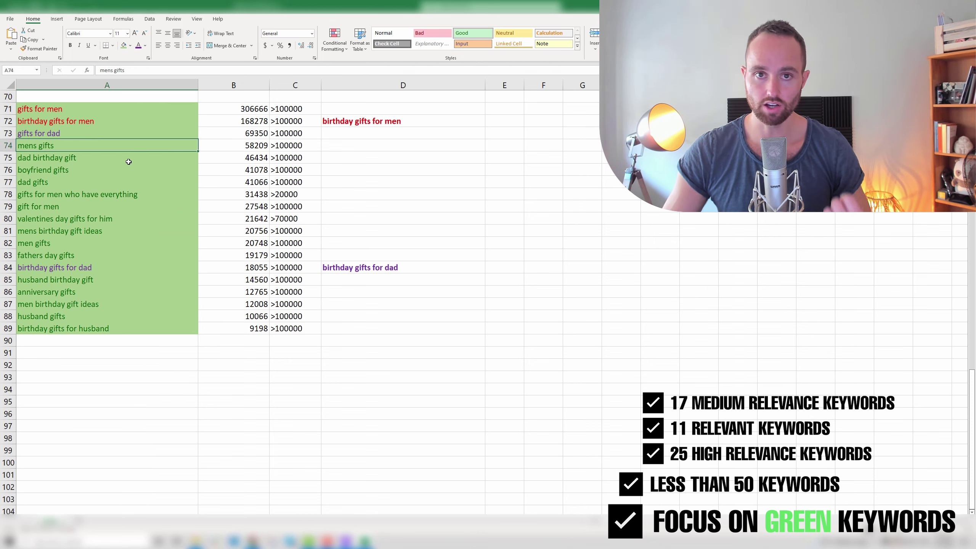
- Return to the relevant keyword group and examine its top entries "charging station" and "docking station"
{"action": "left_click_drag", "start_coordinate": [971, 378], "coordinate": [974, 225]}
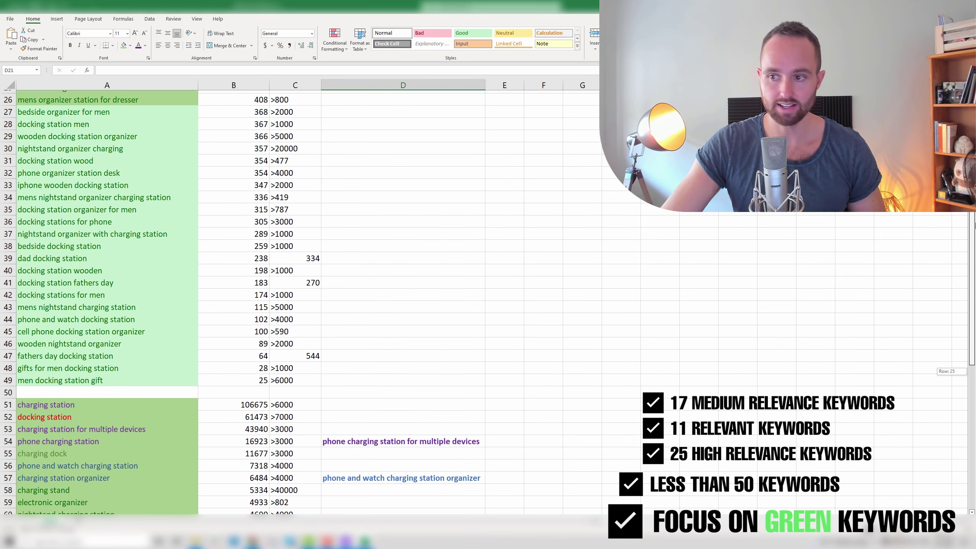
{"action": "left_click_drag", "start_coordinate": [973, 371], "coordinate": [972, 231]}
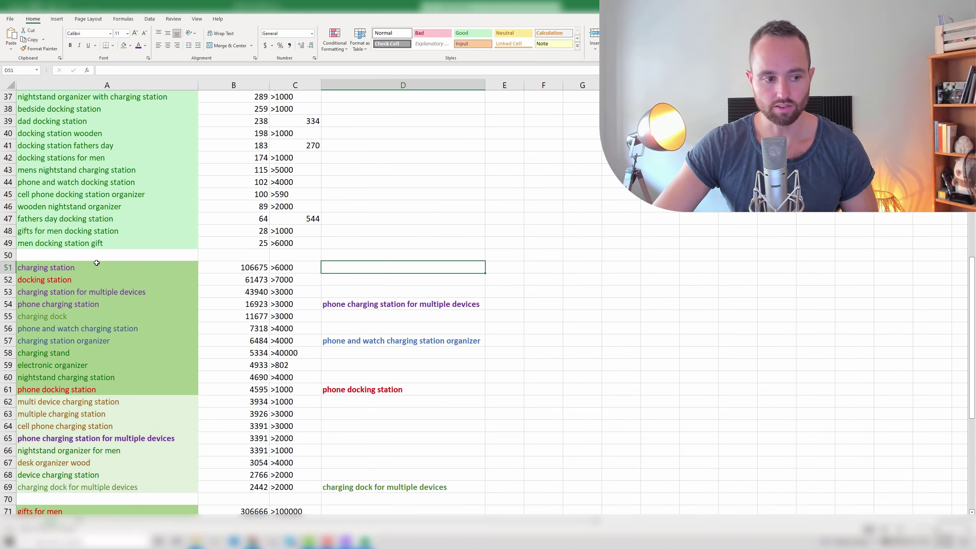
{"action": "left_click", "coordinate": [60, 269]}
{"action": "left_click", "coordinate": [106, 279]}
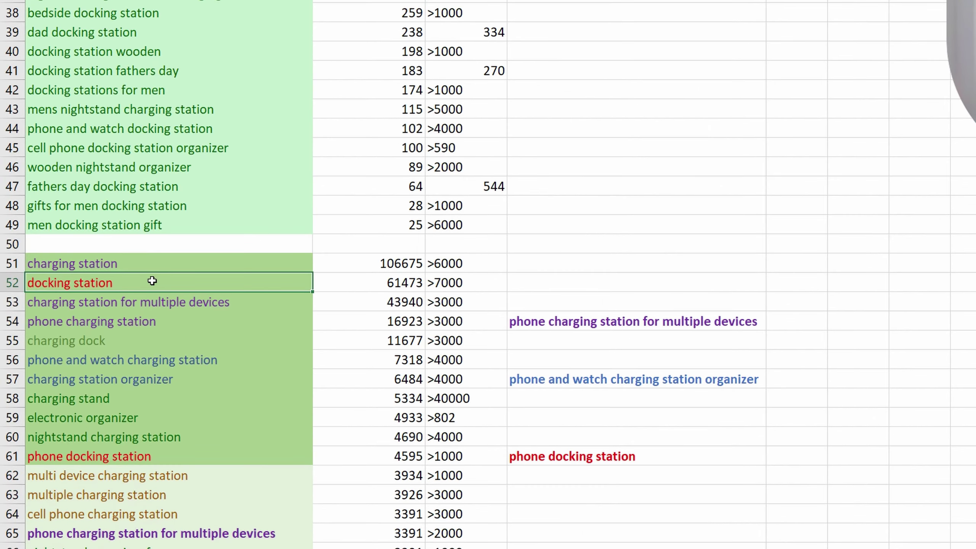
{"action": "mouse_move", "coordinate": [160, 273]}
{"action": "left_mouse_down"}
{"action": "mouse_move", "coordinate": [165, 266]}
{"action": "mouse_move", "coordinate": [167, 283]}
{"action": "left_mouse_up"}
{"action": "left_click", "coordinate": [699, 239]}
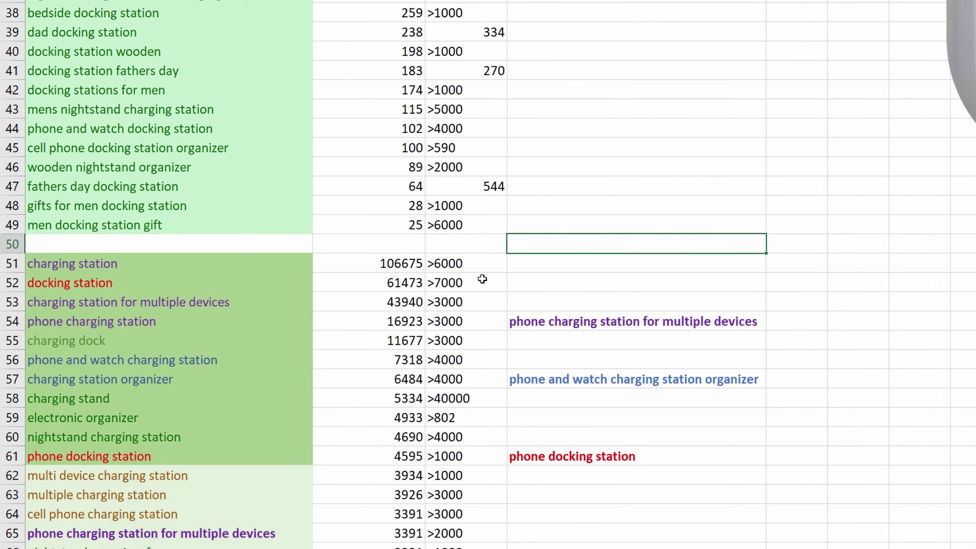
- Compare the high-relevance list, such as "wood phone docking station" and "nightstand organizer charging station", with the relevant keywords' search volumes
{"action": "scroll", "coordinate": [422, 301], "scroll_direction": "up", "scroll_amount": 12}
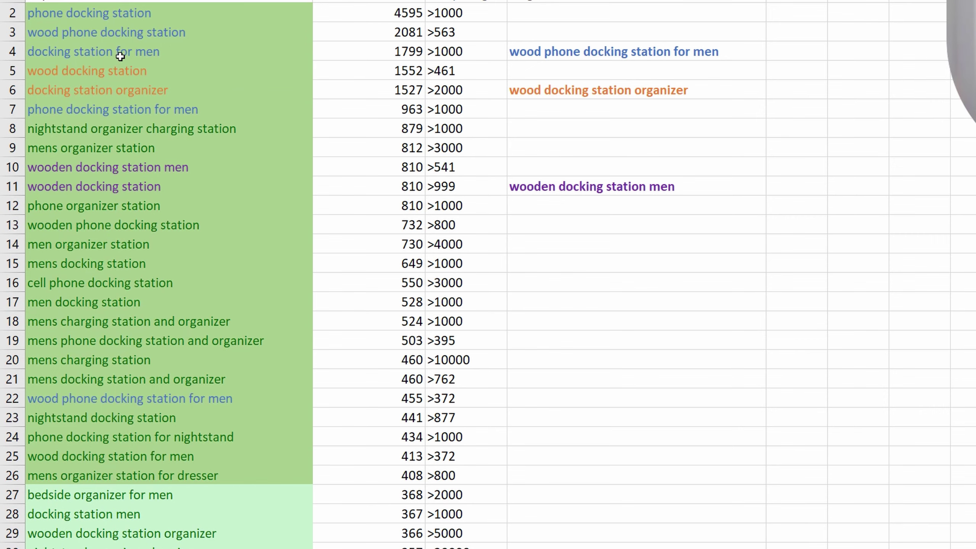
{"action": "scroll", "coordinate": [413, 321], "scroll_direction": "down", "scroll_amount": 11}
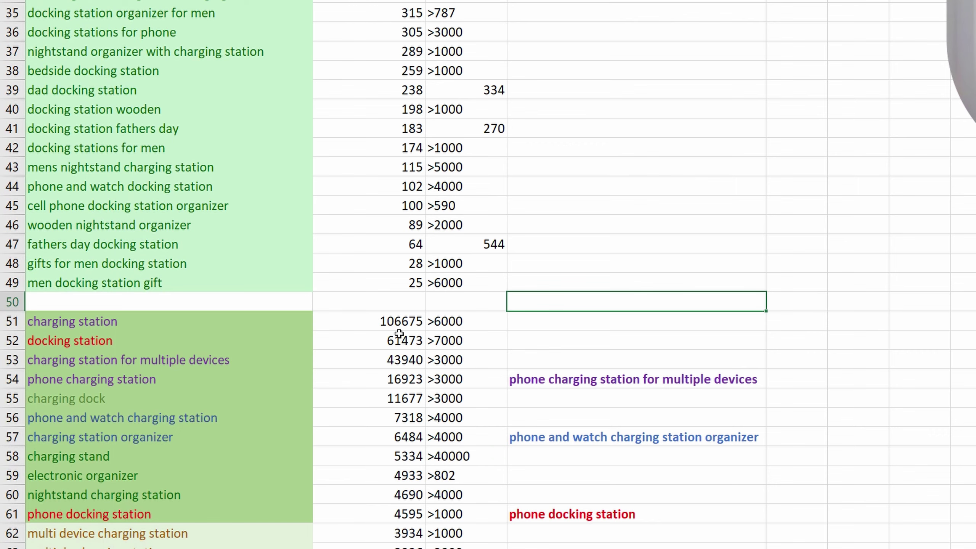
{"action": "left_click", "coordinate": [382, 338]}
{"action": "scroll", "coordinate": [215, 331], "scroll_direction": "up", "scroll_amount": 9}
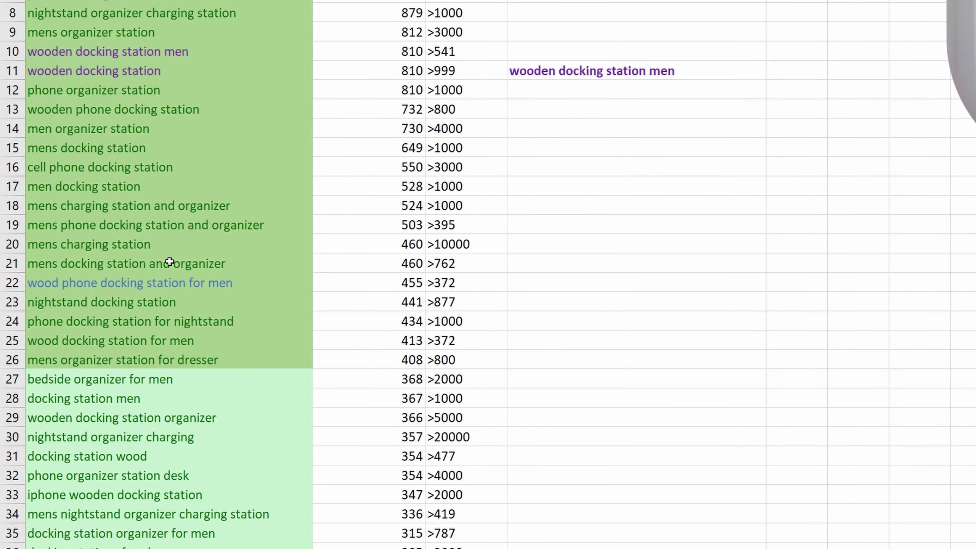
{"action": "scroll", "coordinate": [169, 261], "scroll_direction": "up", "scroll_amount": 2}
{"action": "left_click", "coordinate": [111, 363]}
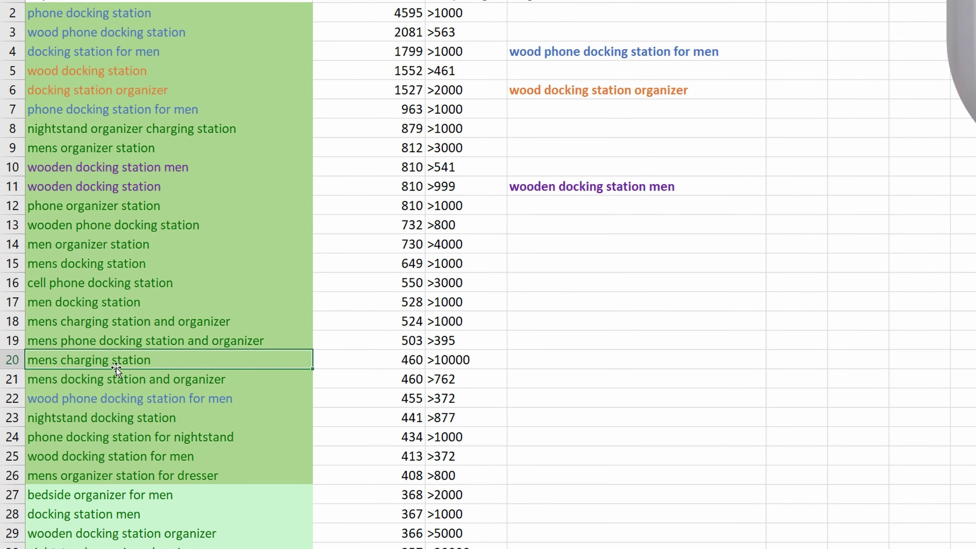
{"action": "left_click", "coordinate": [179, 132]}
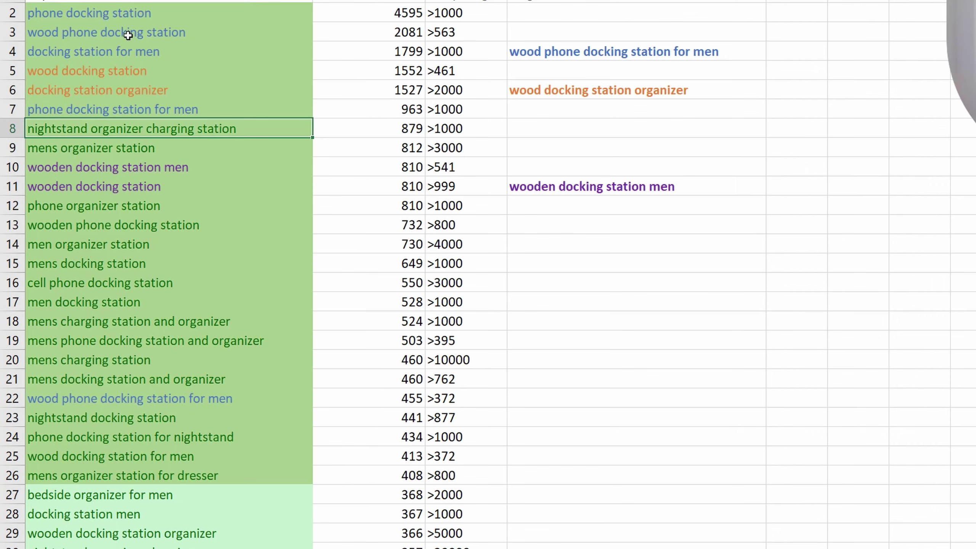
{"action": "left_click", "coordinate": [165, 38]}
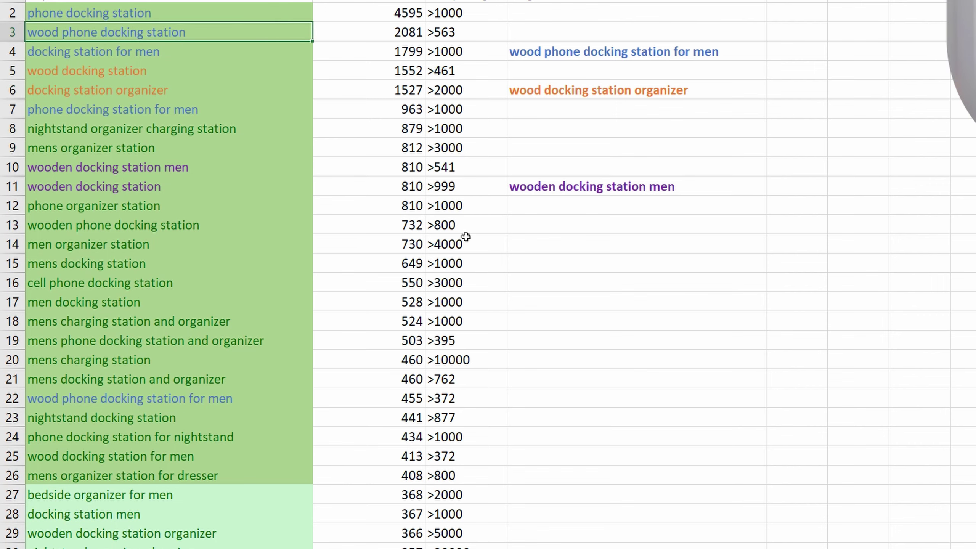
- Check through the high-relevance keywords down to "docking station" in the relevant group
{"action": "scroll", "coordinate": [463, 238], "scroll_direction": "down", "scroll_amount": 4}
{"action": "scroll", "coordinate": [457, 261], "scroll_direction": "up", "scroll_amount": 4}
{"action": "scroll", "coordinate": [499, 311], "scroll_direction": "down", "scroll_amount": 5}
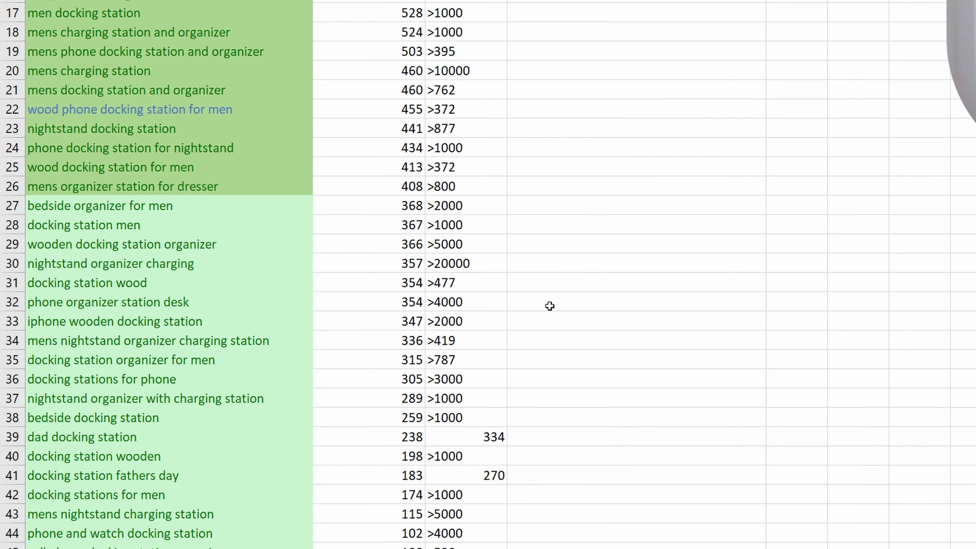
{"action": "scroll", "coordinate": [561, 304], "scroll_direction": "down", "scroll_amount": 6}
{"action": "scroll", "coordinate": [499, 331], "scroll_direction": "down", "scroll_amount": 5}
{"action": "scroll", "coordinate": [284, 296], "scroll_direction": "up", "scroll_amount": 3}
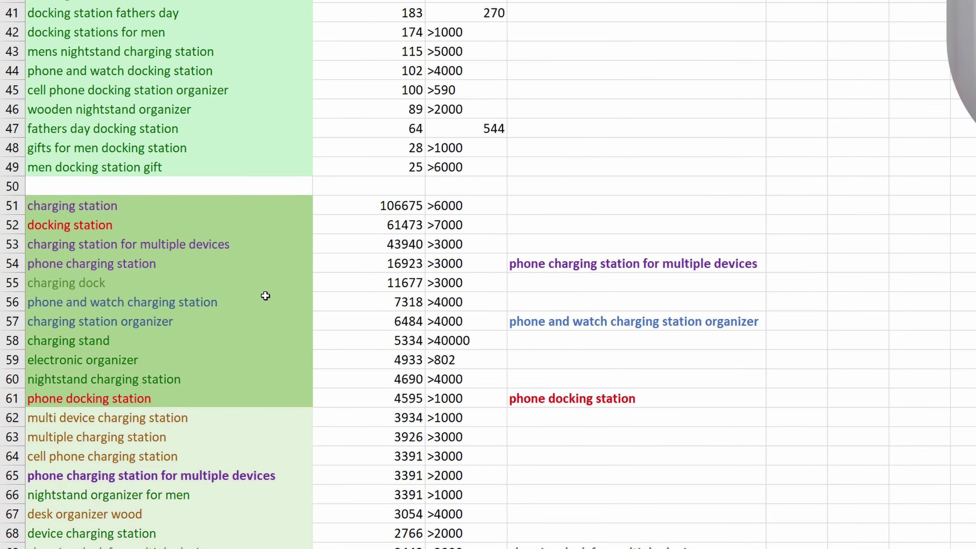
{"action": "left_click", "coordinate": [156, 223]}
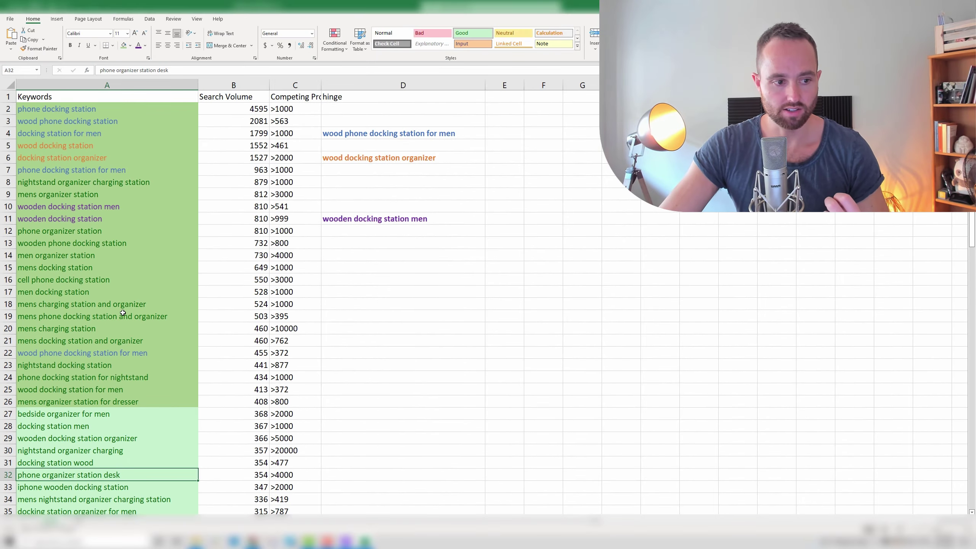
- Compare the shaded high-relevance and relevant groups as keyword sources for the product title
{"action": "scroll", "coordinate": [124, 313], "scroll_direction": "down", "scroll_amount": 14}
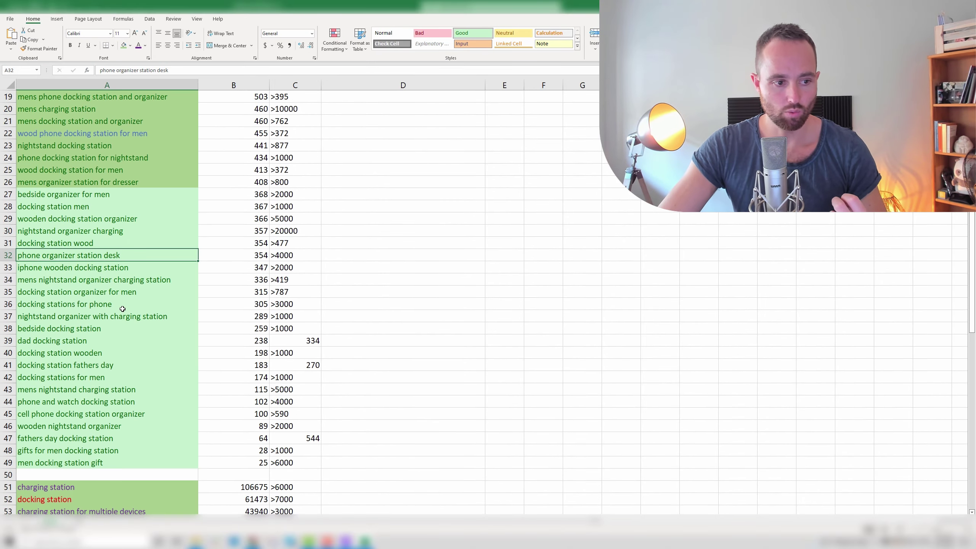
{"action": "left_click", "coordinate": [59, 245]}
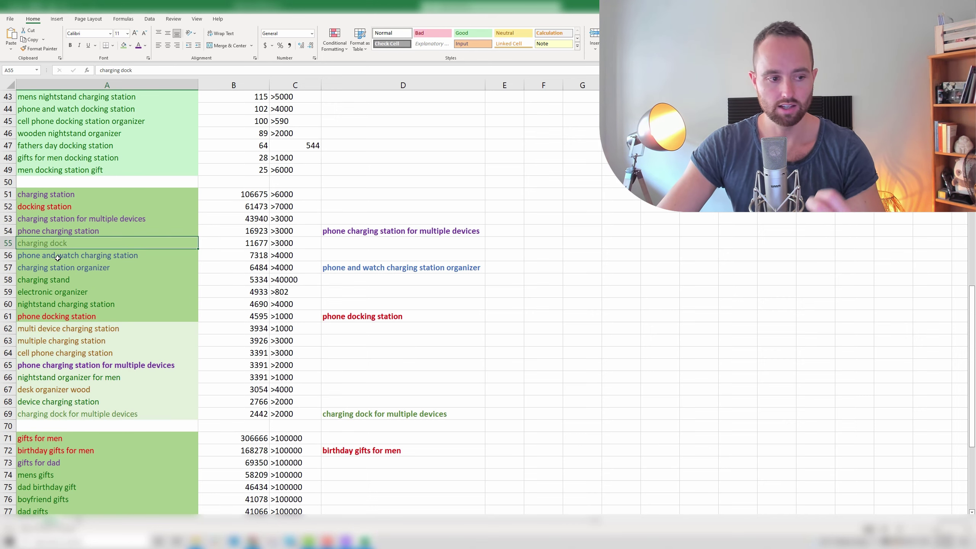
{"action": "scroll", "coordinate": [77, 242], "scroll_direction": "up", "scroll_amount": 14}
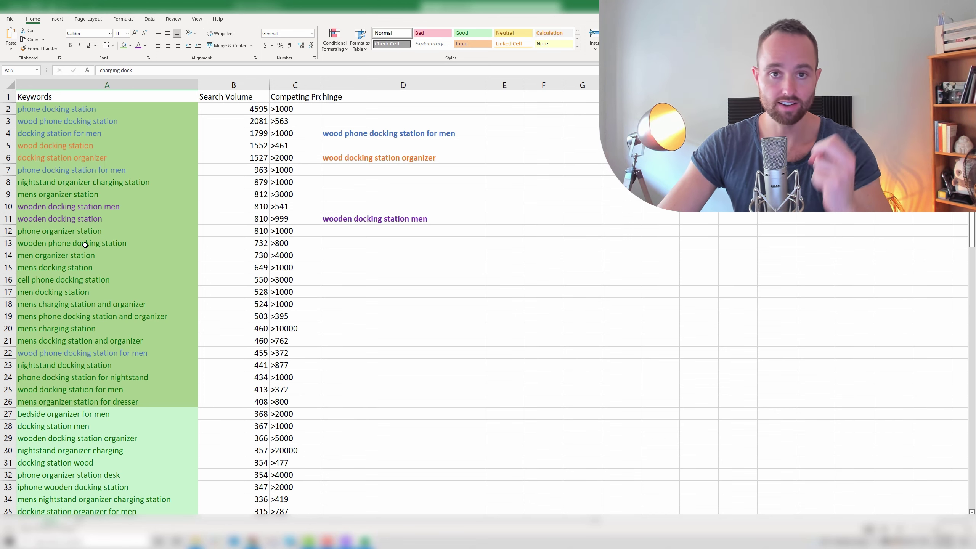
{"action": "scroll", "coordinate": [85, 245], "scroll_direction": "down", "scroll_amount": 14}
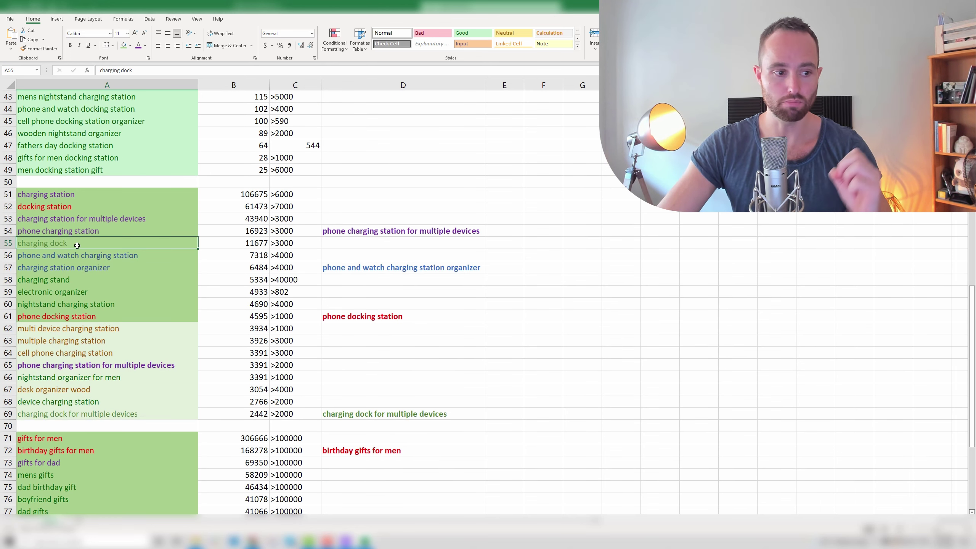
{"action": "scroll", "coordinate": [77, 245], "scroll_direction": "up", "scroll_amount": 14}
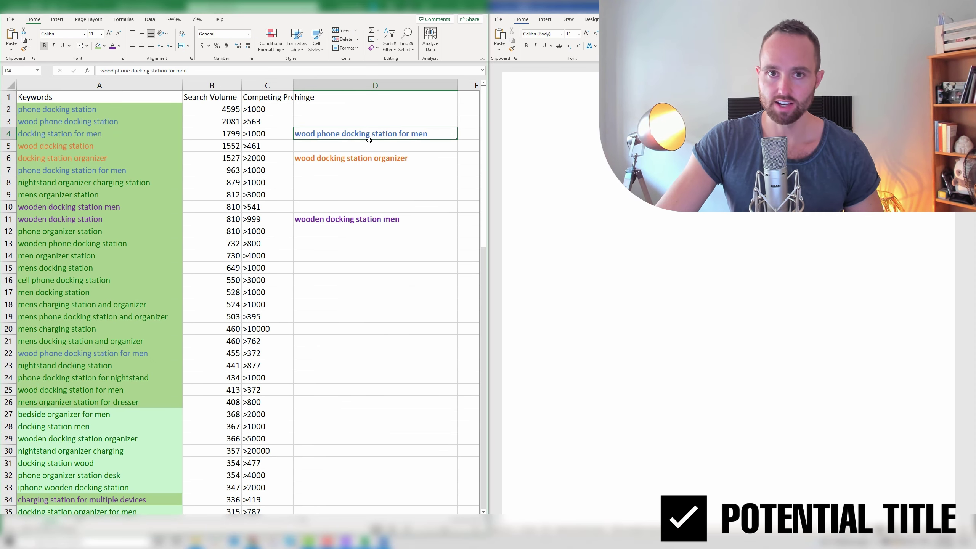
- Copy the hinge phrase "wood phone docking station for men" from D4 into the blank Word document and add a dash after it
{"action": "double_click", "coordinate": [360, 135]}
{"action": "triple_click", "coordinate": [359, 135]}
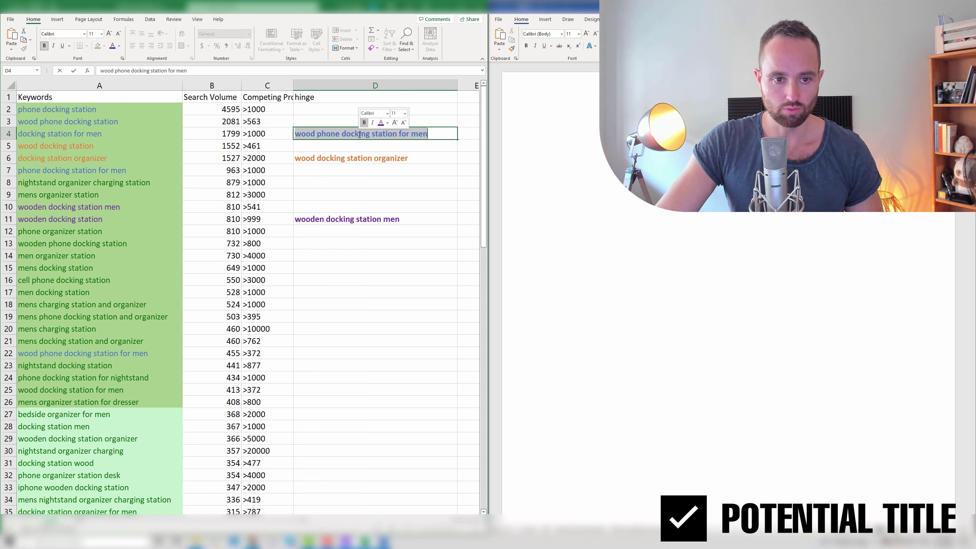
{"action": "right_click", "coordinate": [359, 135]}
{"action": "left_click", "coordinate": [379, 152]}
{"action": "left_click", "coordinate": [567, 282]}
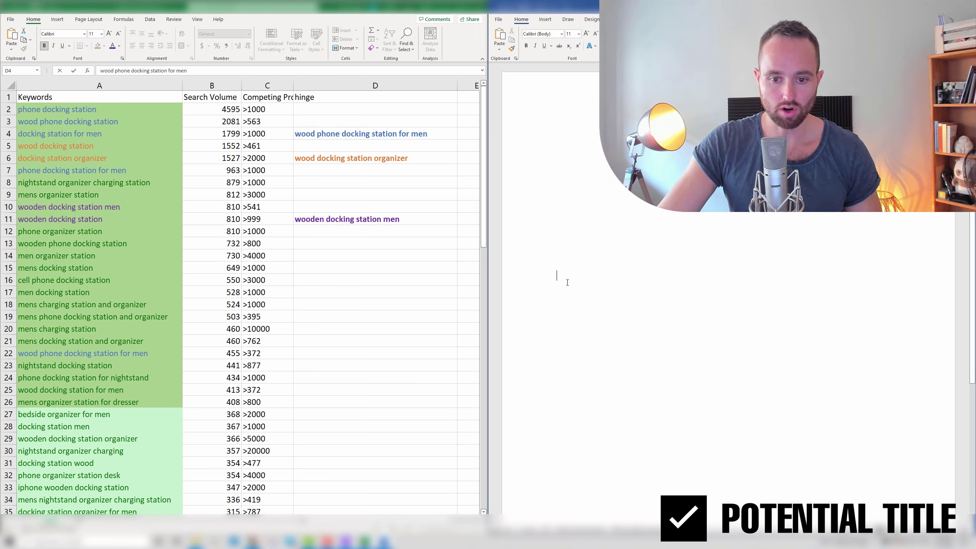
{"action": "right_click", "coordinate": [566, 278]}
{"action": "left_click", "coordinate": [584, 318]}
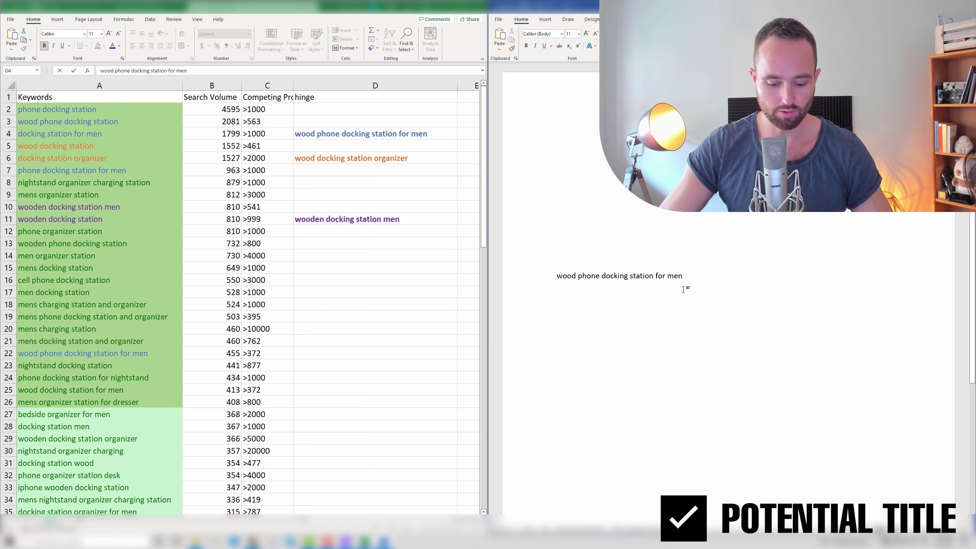
{"action": "type", "text": "-"}
- Copy the keyword "charging station for multiple devices" from A53 and paste it into the Word title after the dash
{"action": "left_click", "coordinate": [350, 158]}
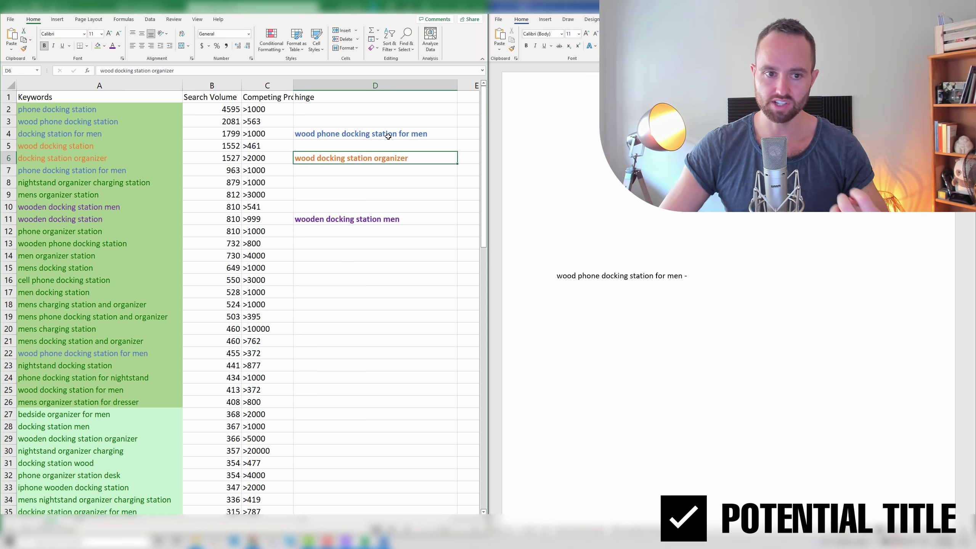
{"action": "left_click", "coordinate": [358, 220]}
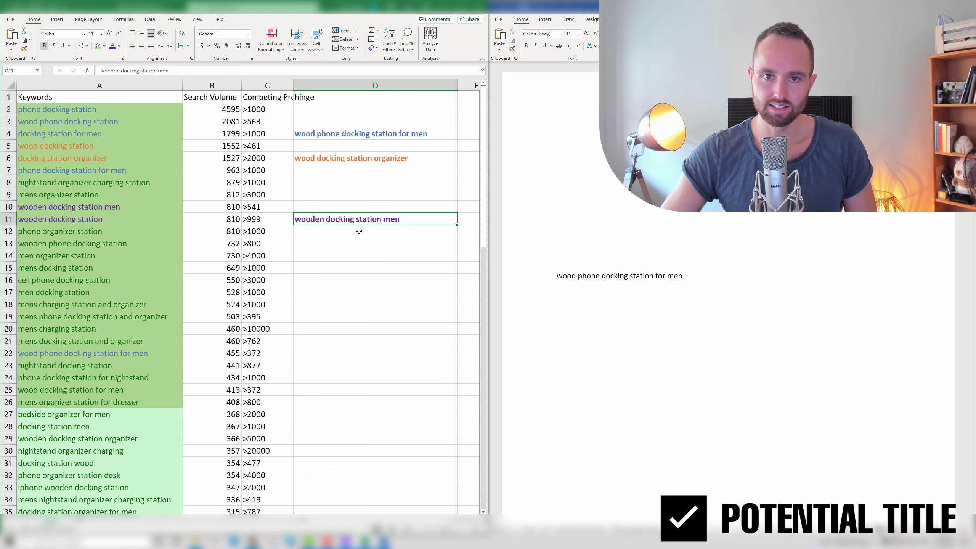
{"action": "scroll", "coordinate": [357, 233], "scroll_direction": "down", "scroll_amount": 13}
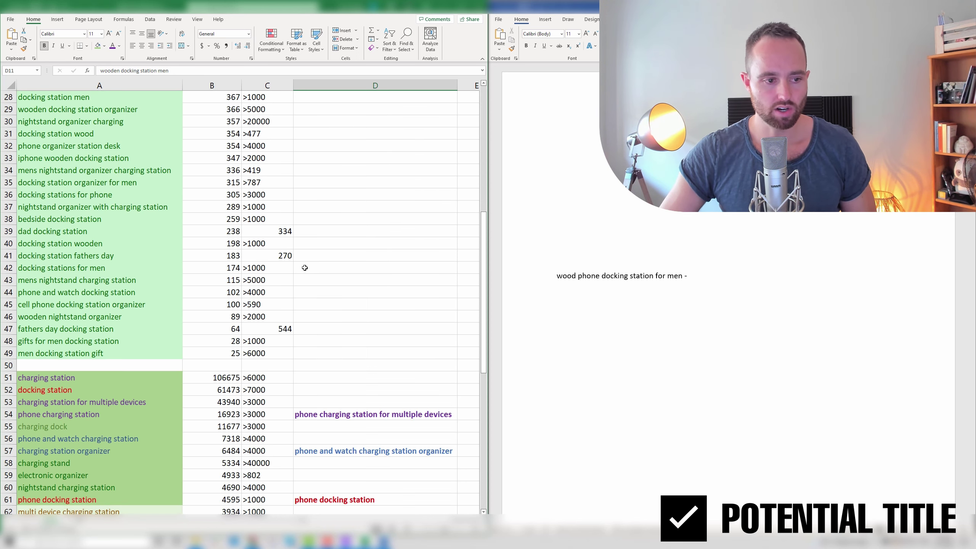
{"action": "left_click", "coordinate": [50, 234]}
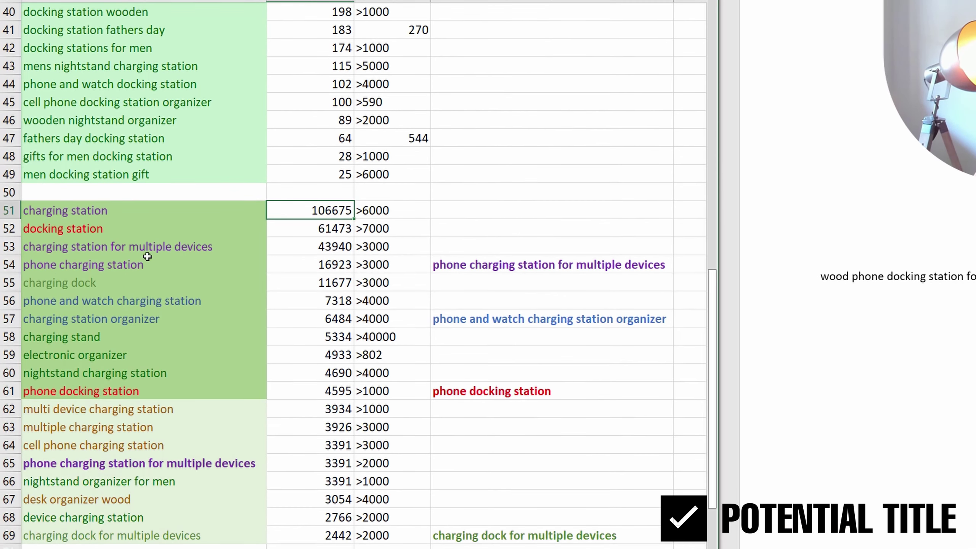
{"action": "left_click", "coordinate": [63, 256]}
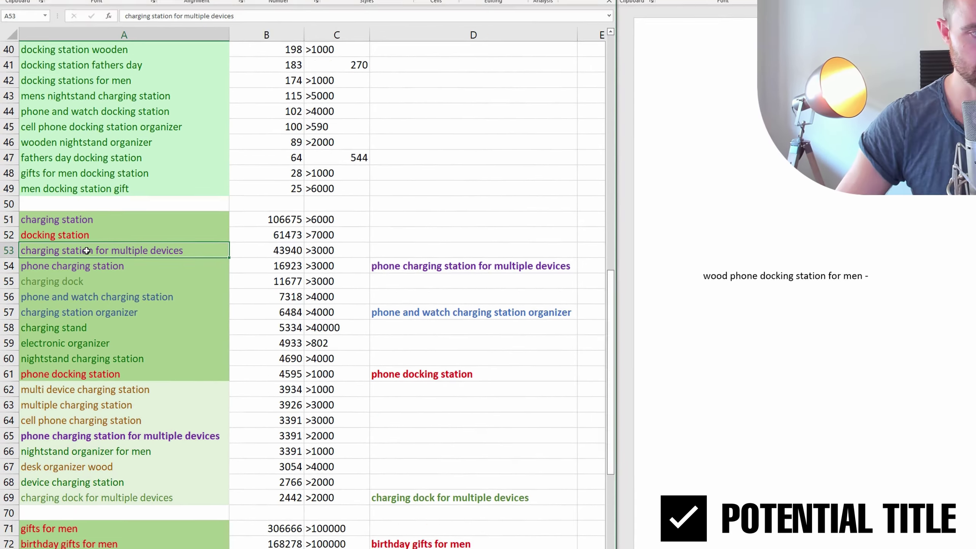
{"action": "double_click", "coordinate": [101, 247]}
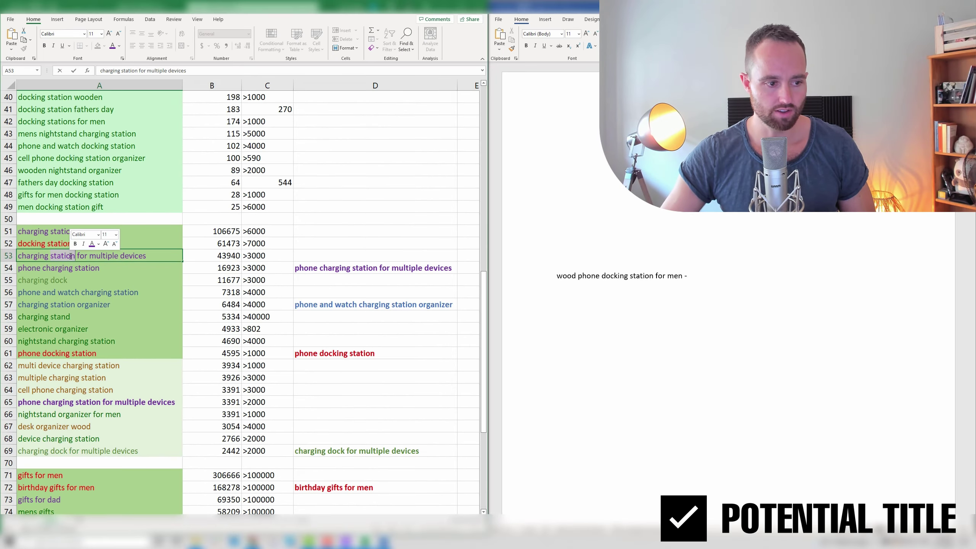
{"action": "right_click", "coordinate": [71, 256]}
{"action": "key", "text": "ctrl+a"}
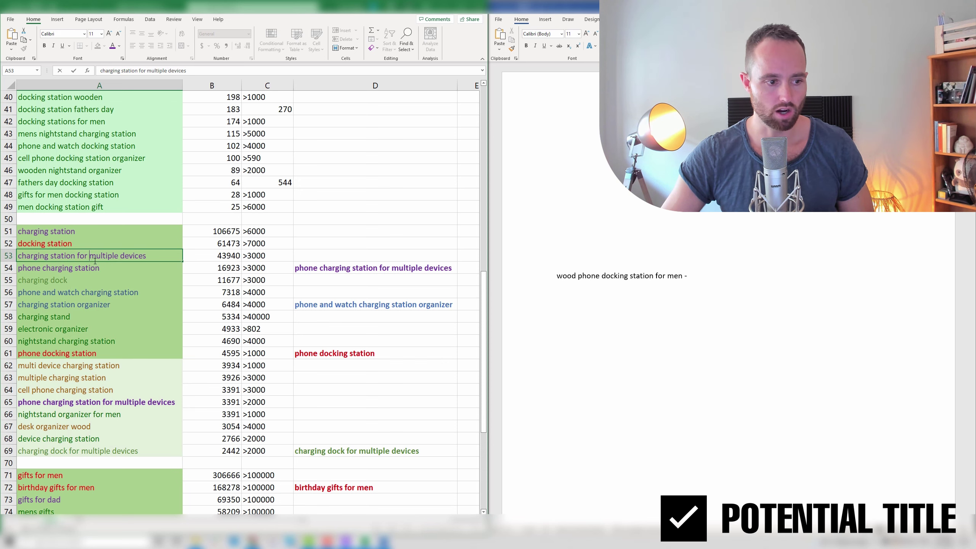
{"action": "scroll", "coordinate": [100, 269], "scroll_direction": "up", "scroll_amount": 13}
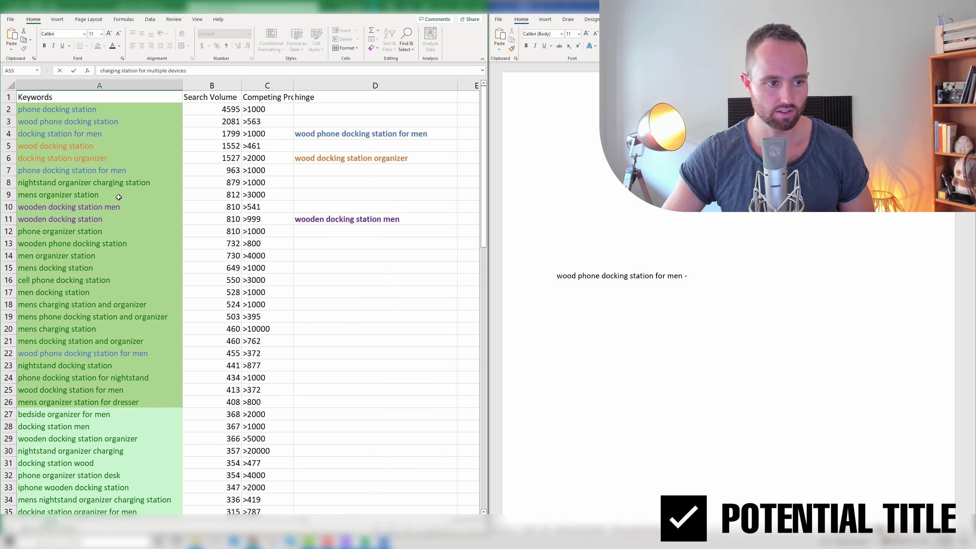
{"action": "left_click", "coordinate": [81, 184]}
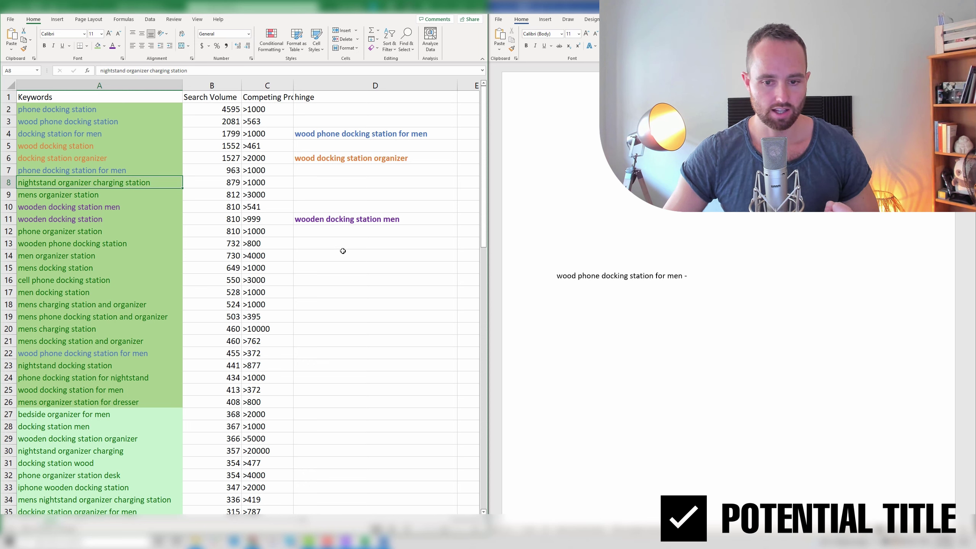
{"action": "left_click", "coordinate": [690, 275]}
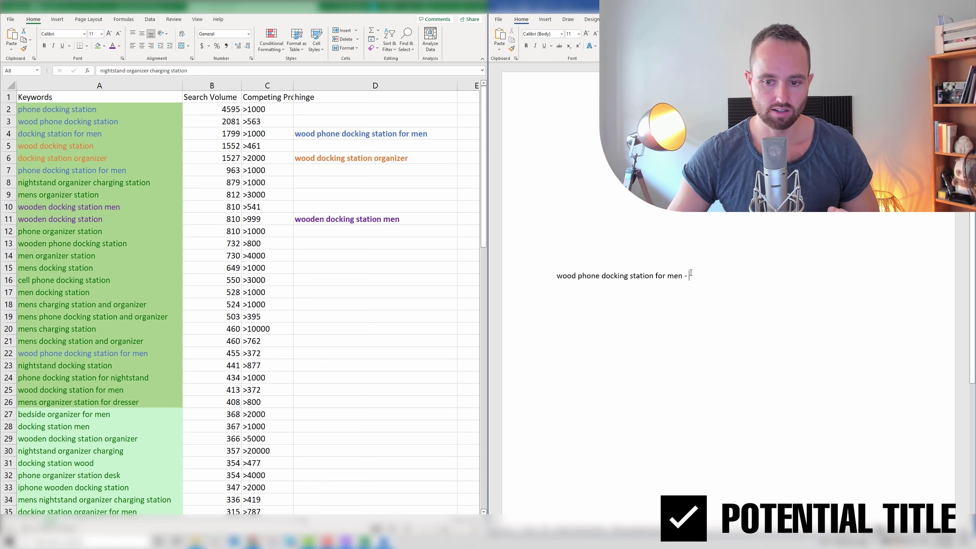
{"action": "key", "text": "ctrl+v"}
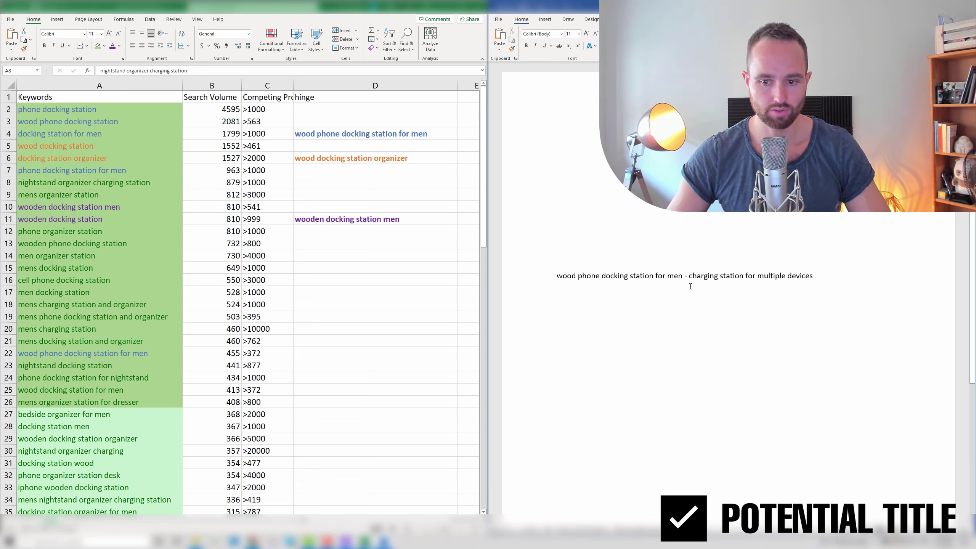
- Copy "nightstand organizer" from A8 and insert it in the Word title before "charging station for multiple devices"
{"action": "left_click", "coordinate": [65, 180]}
{"action": "double_click", "coordinate": [40, 182]}
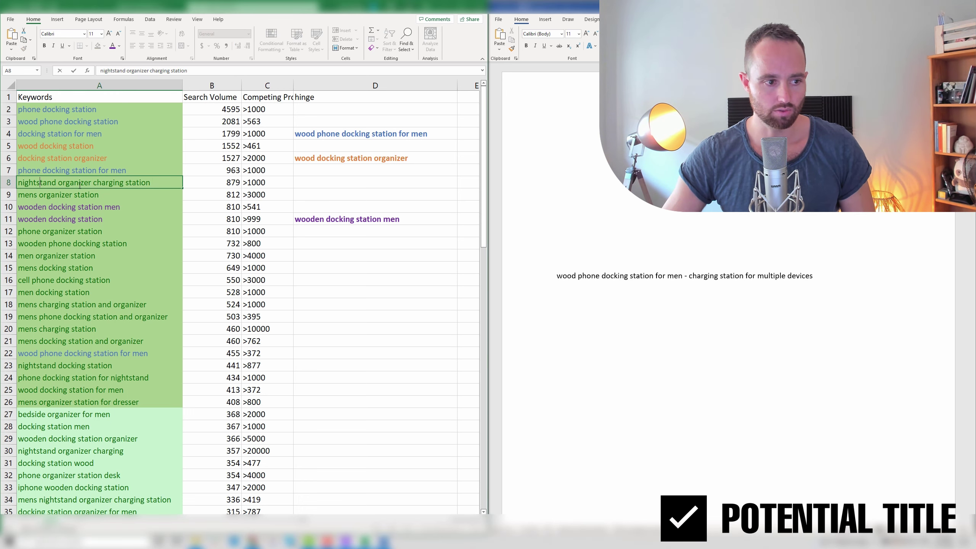
{"action": "right_click", "coordinate": [33, 181]}
{"action": "left_click", "coordinate": [59, 204]}
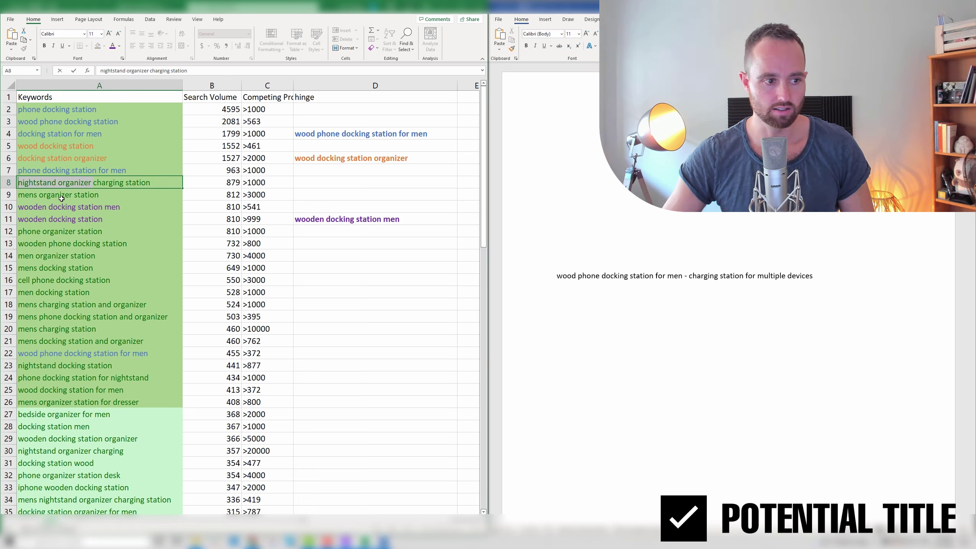
{"action": "left_click", "coordinate": [690, 276]}
{"action": "key", "text": "ctrl+v"}
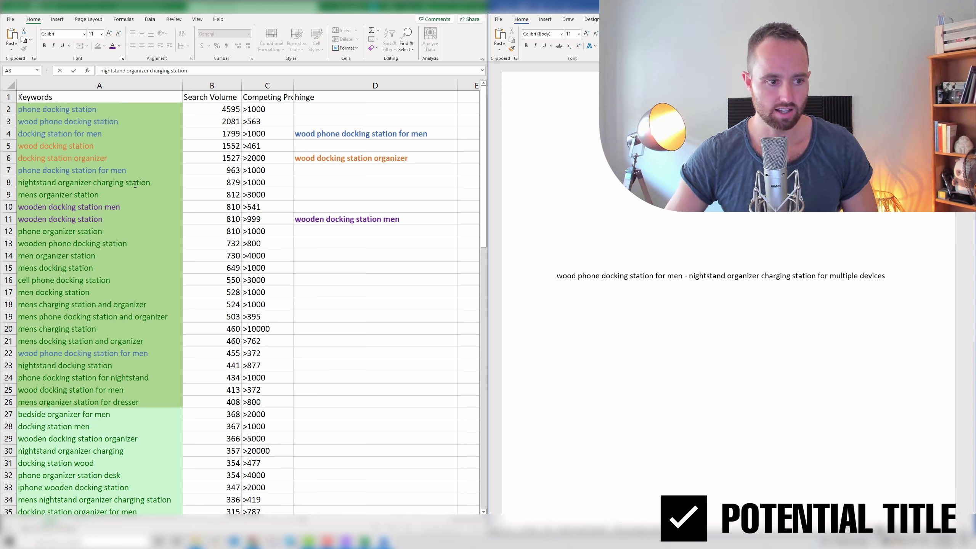
- Compare the combined title with its source keywords in A8, A51 and A53
{"action": "left_click", "coordinate": [87, 183]}
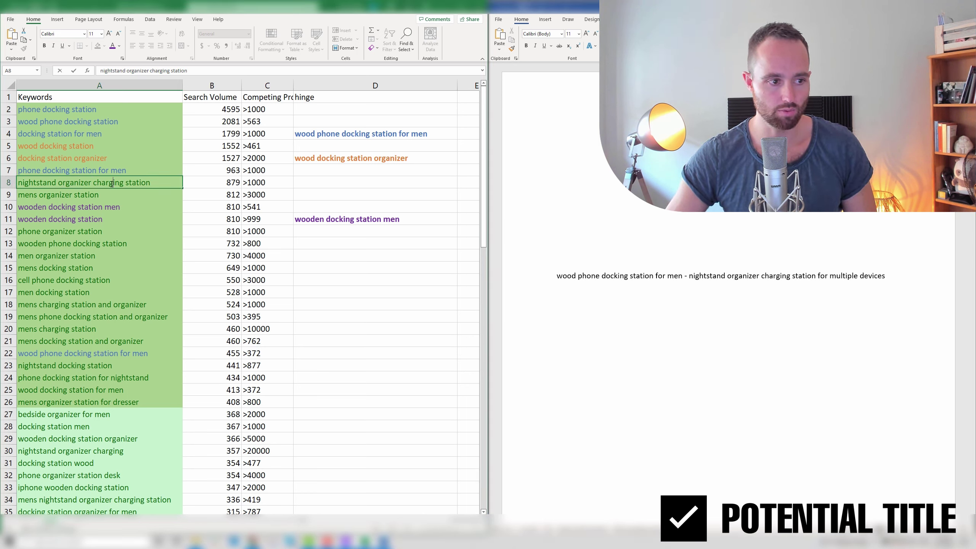
{"action": "left_click", "coordinate": [371, 290]}
{"action": "scroll", "coordinate": [175, 303], "scroll_direction": "down", "scroll_amount": 10}
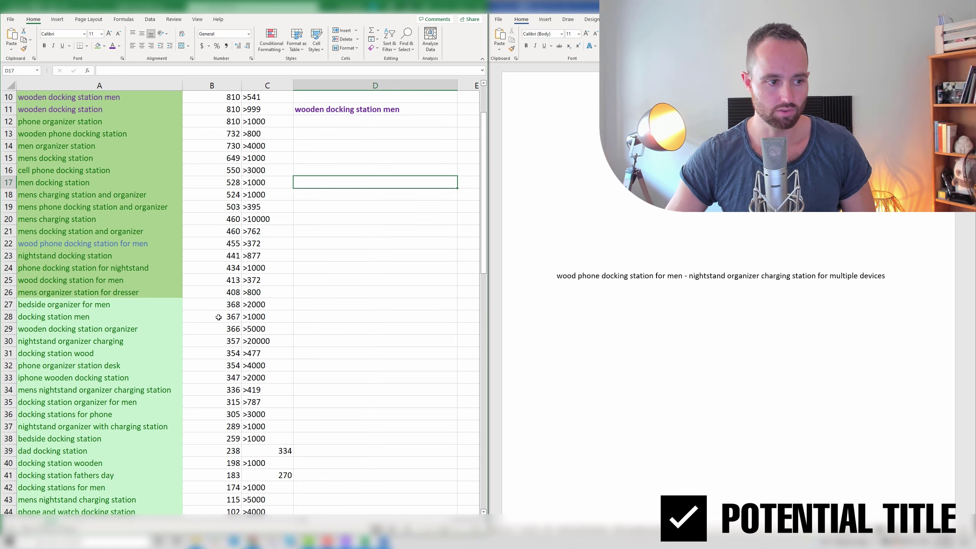
{"action": "scroll", "coordinate": [175, 304], "scroll_direction": "down", "scroll_amount": 3}
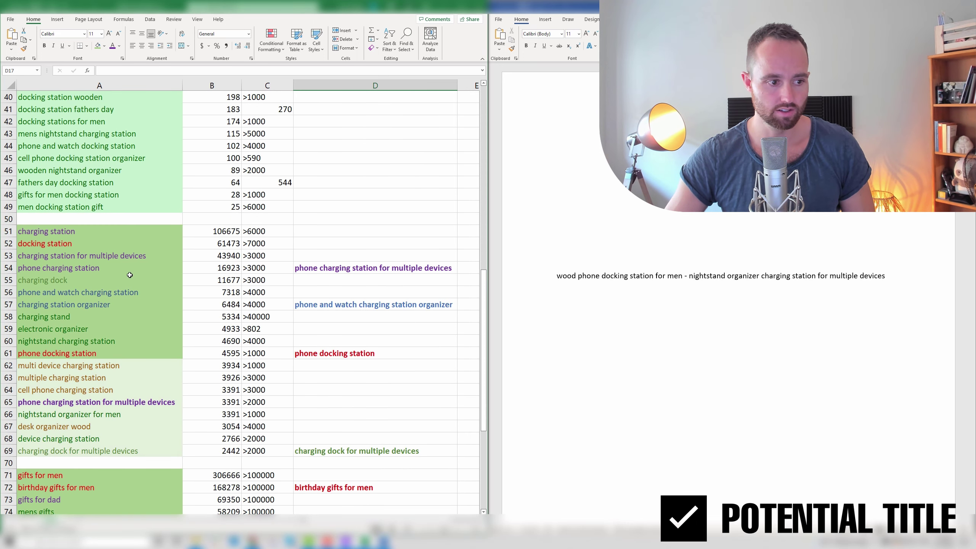
{"action": "left_click", "coordinate": [71, 231]}
{"action": "left_click", "coordinate": [63, 257]}
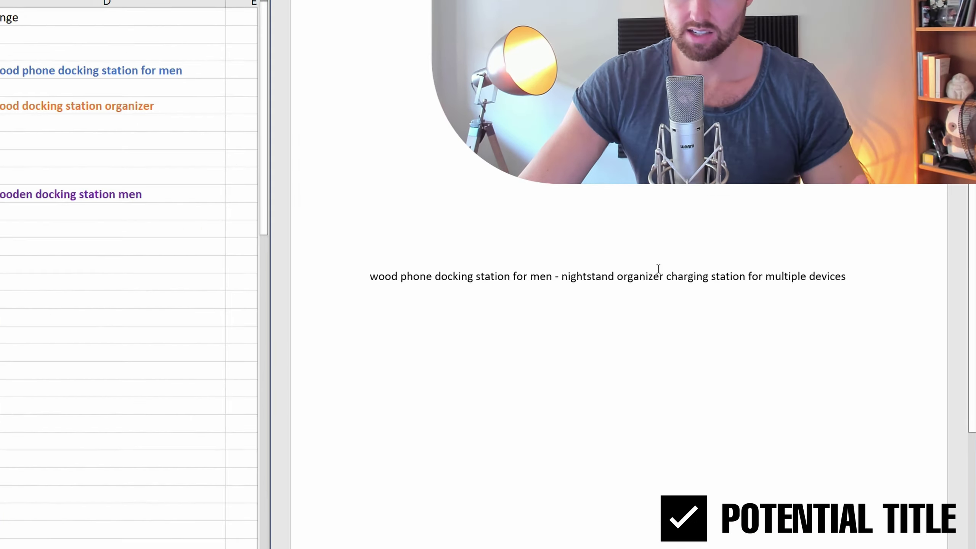
{"action": "left_click_drag", "start_coordinate": [560, 276], "coordinate": [865, 278]}
{"action": "left_click", "coordinate": [669, 293]}
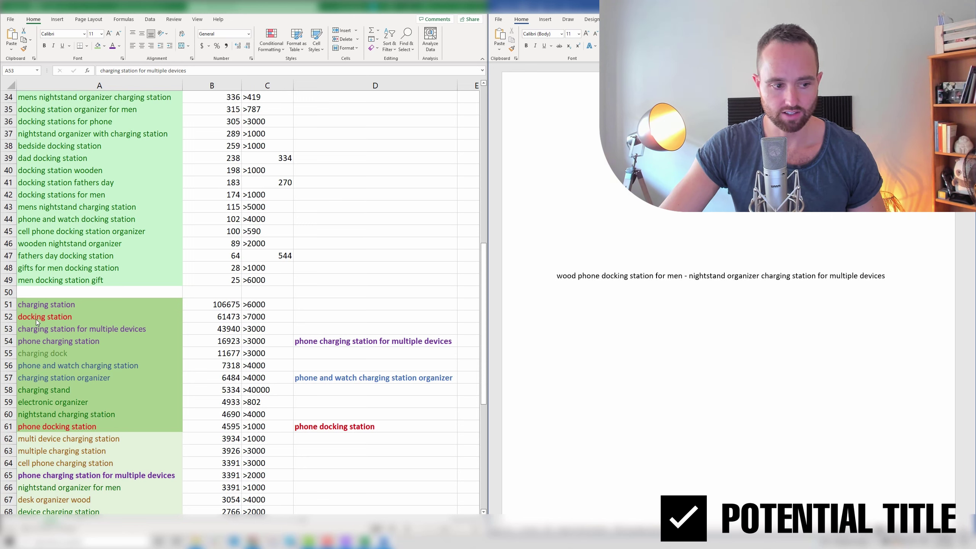
- Check how "docking station", "charging station" and "nightstand organizer" are covered within the title
{"action": "left_click_drag", "start_coordinate": [602, 276], "coordinate": [655, 276]}
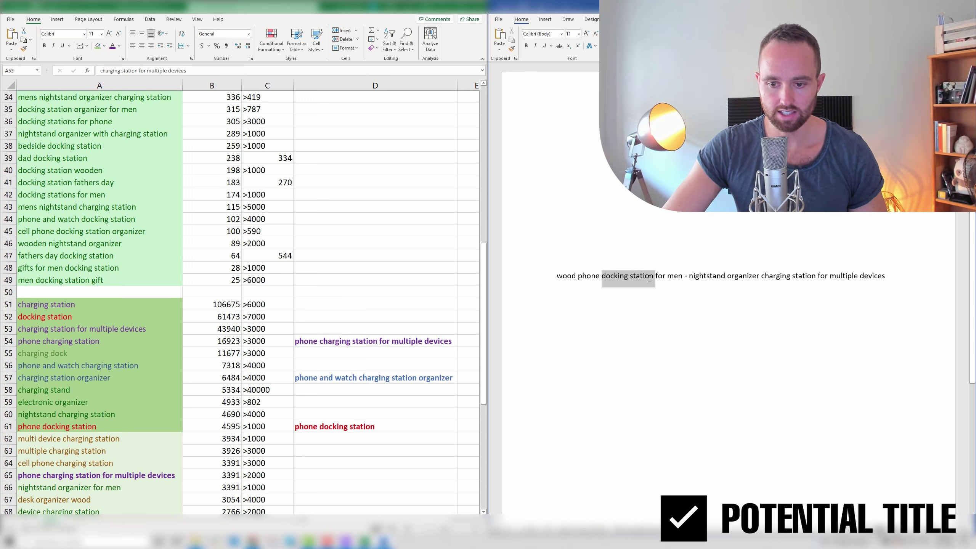
{"action": "left_click_drag", "start_coordinate": [762, 276], "coordinate": [816, 276]}
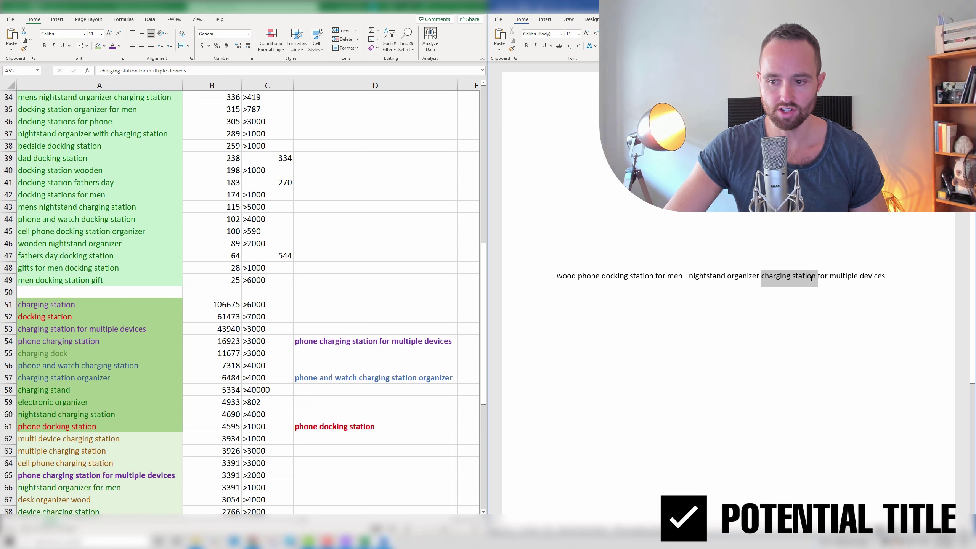
{"action": "left_click", "coordinate": [782, 279]}
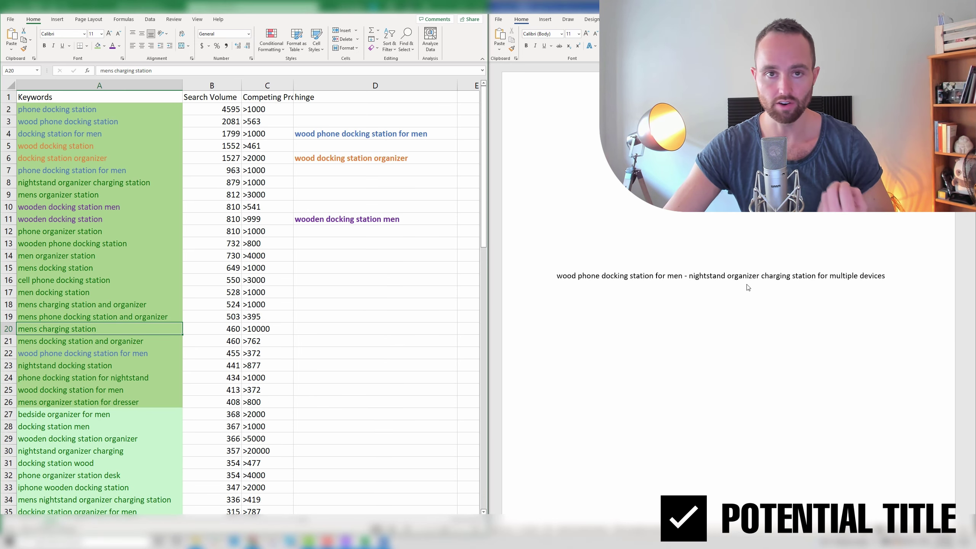
{"action": "left_click", "coordinate": [723, 274]}
{"action": "left_click_drag", "start_coordinate": [690, 276], "coordinate": [753, 277]}
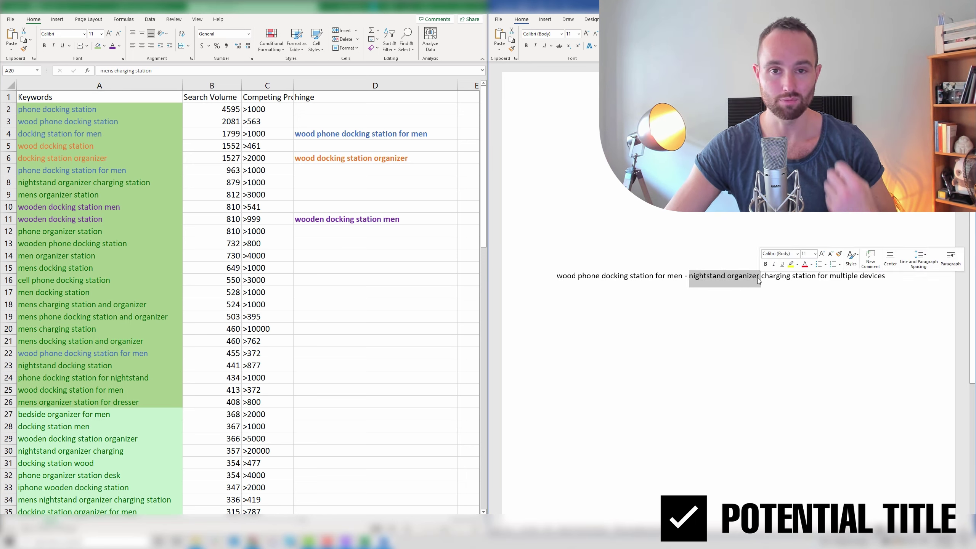
{"action": "left_click", "coordinate": [715, 276]}
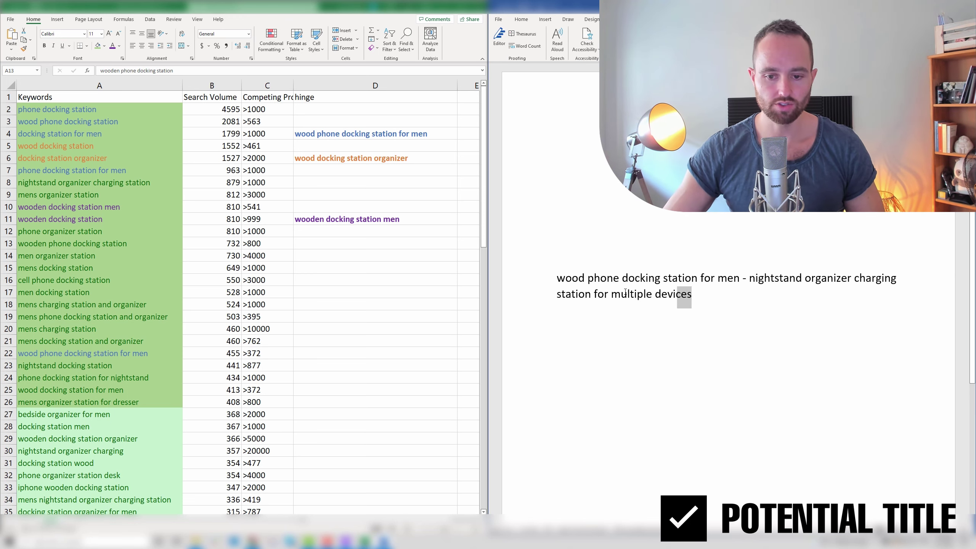
- Review the opening words and full wording of the title, and check its character length with Word Count
{"action": "left_click_drag", "start_coordinate": [690, 296], "coordinate": [585, 283]}
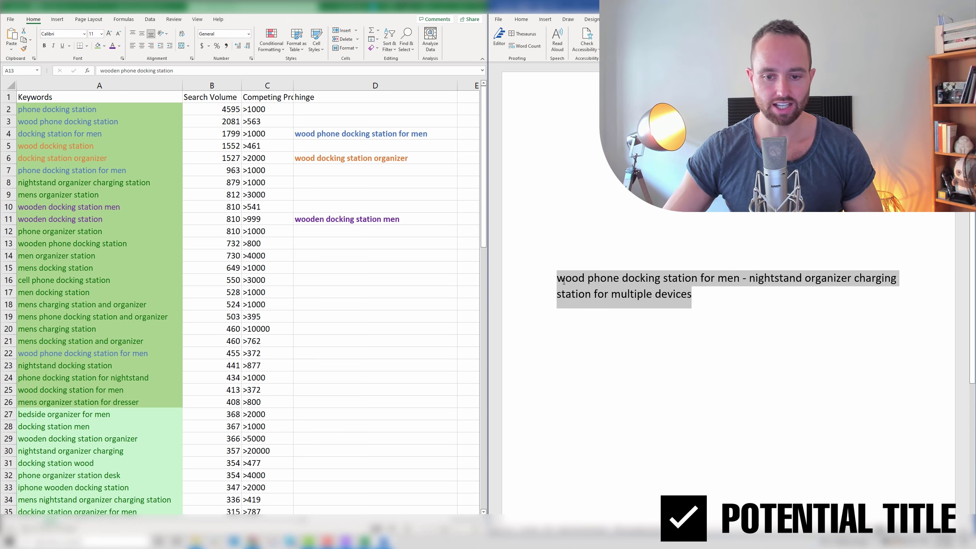
{"action": "left_click", "coordinate": [585, 283]}
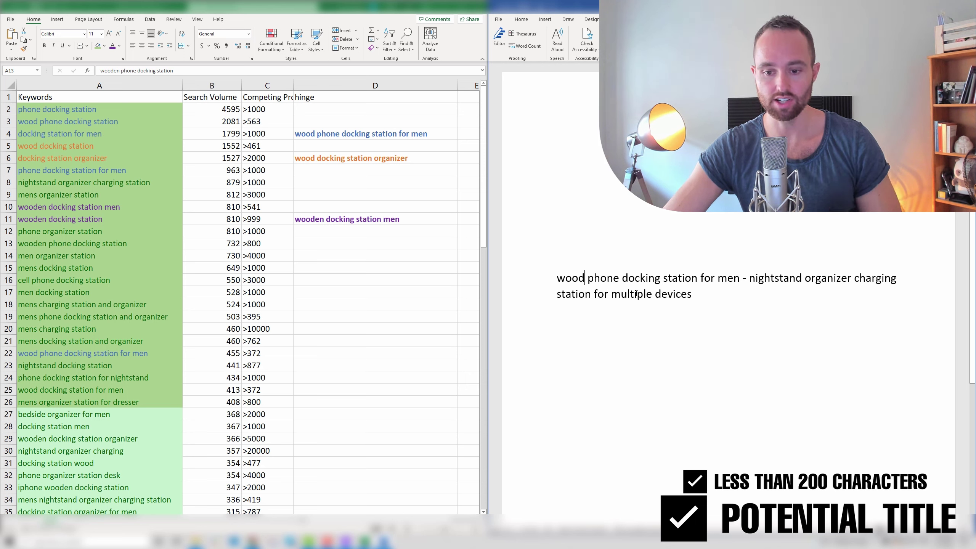
{"action": "left_click_drag", "start_coordinate": [559, 277], "coordinate": [676, 292]}
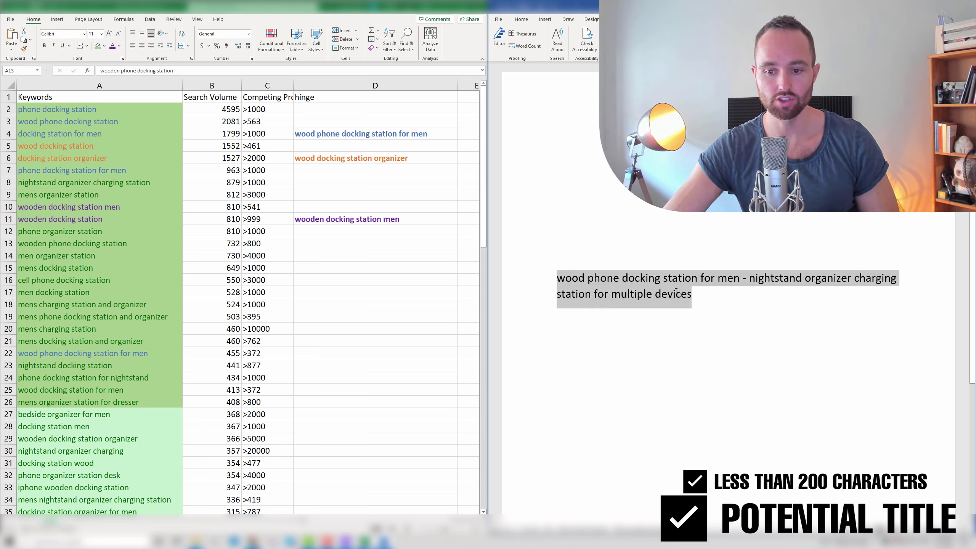
{"action": "left_click", "coordinate": [647, 294]}
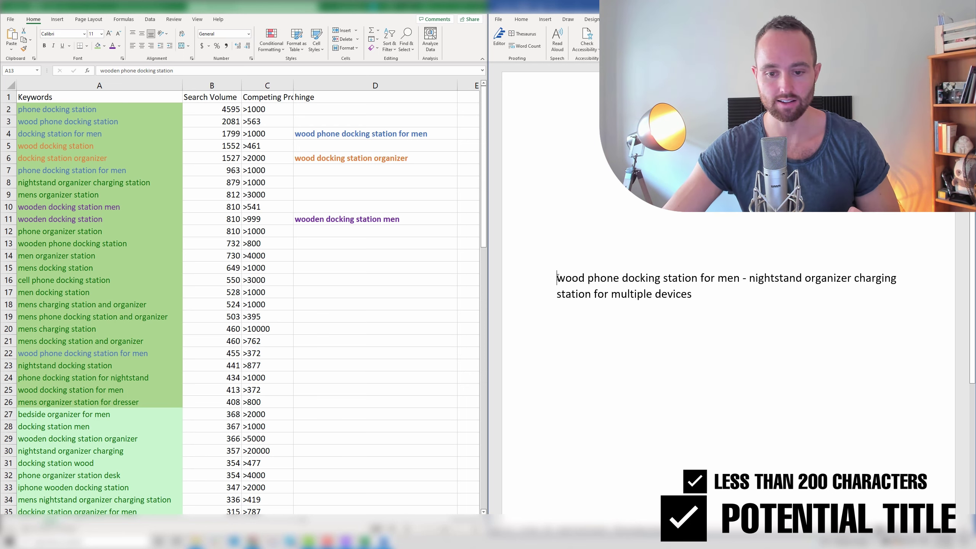
{"action": "left_click_drag", "start_coordinate": [557, 278], "coordinate": [596, 278]}
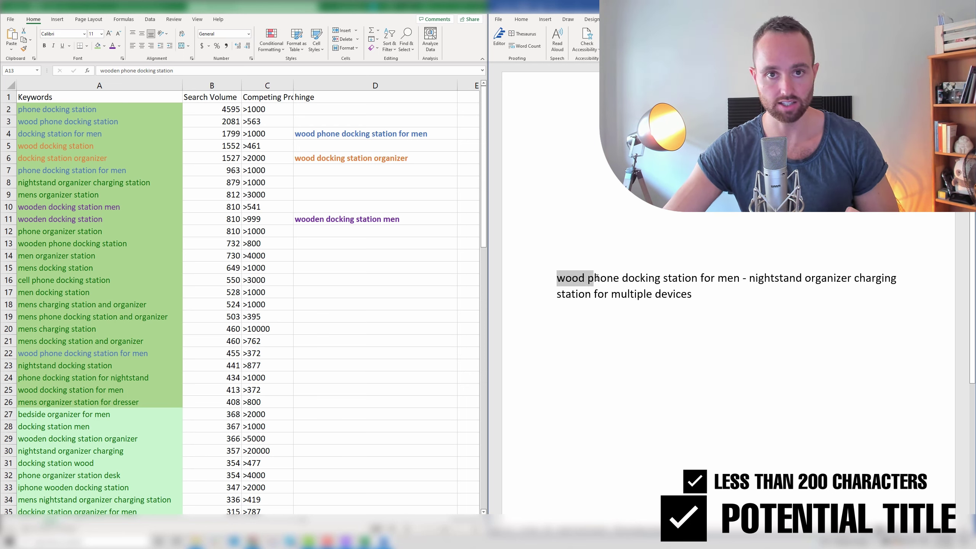
{"action": "left_click", "coordinate": [592, 293]}
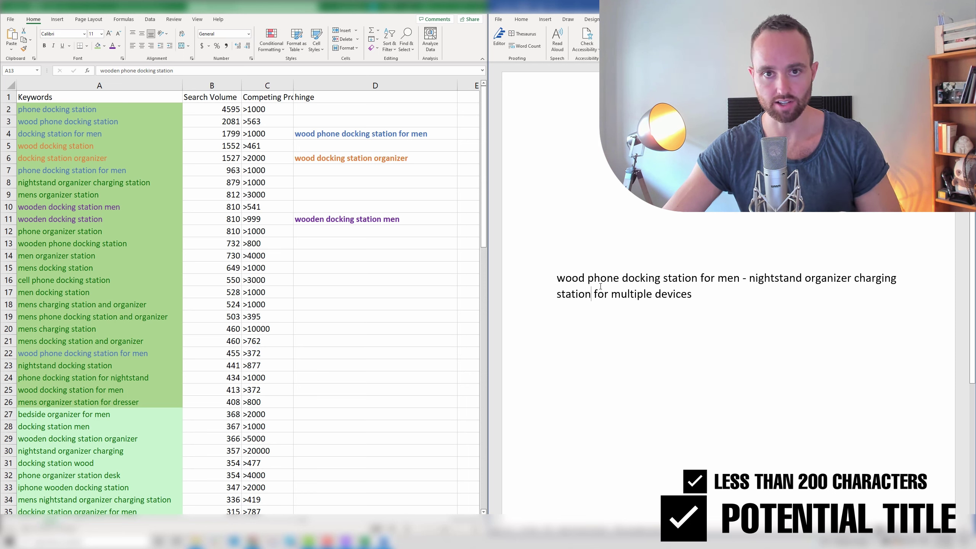
{"action": "left_click_drag", "start_coordinate": [557, 277], "coordinate": [592, 284]}
{"action": "left_click", "coordinate": [592, 283]}
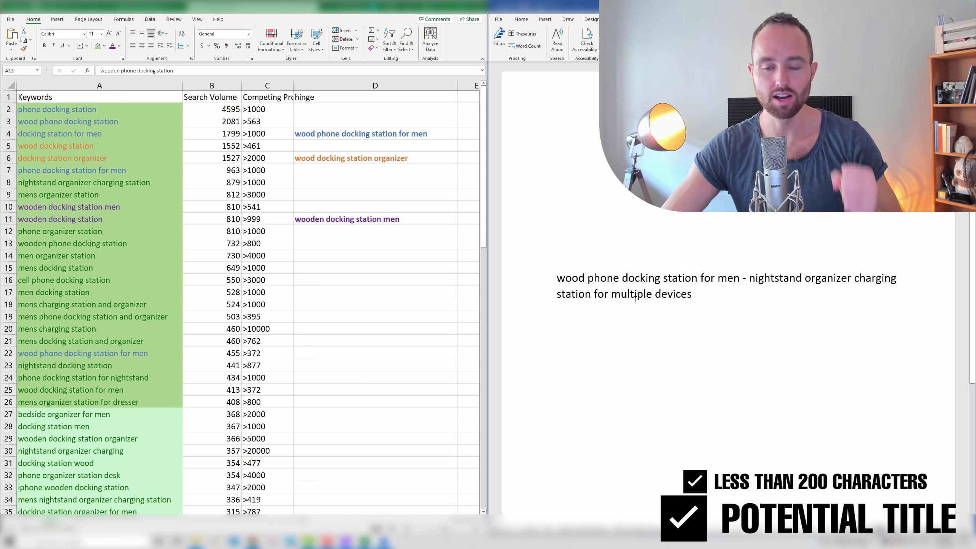
{"action": "left_click_drag", "start_coordinate": [557, 277], "coordinate": [663, 296]}
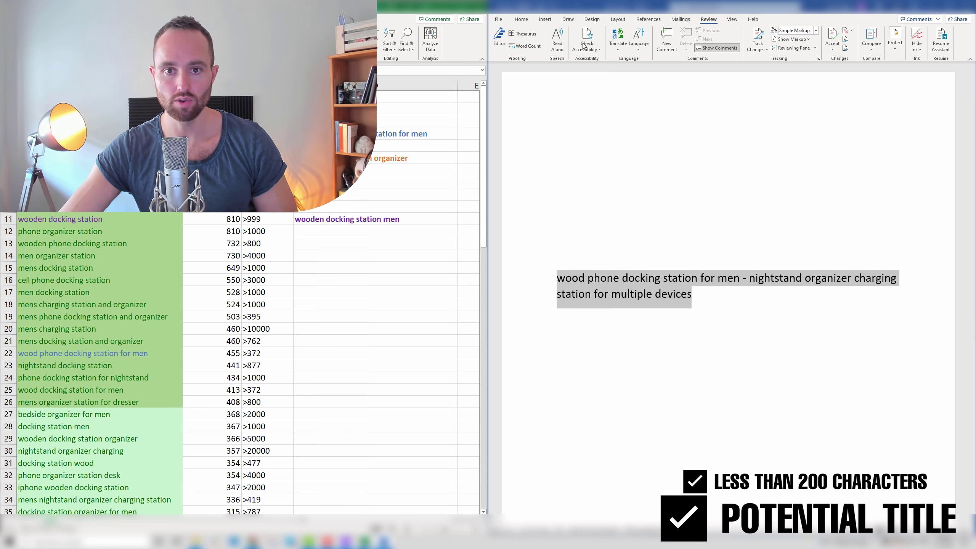
{"action": "left_click", "coordinate": [525, 46]}
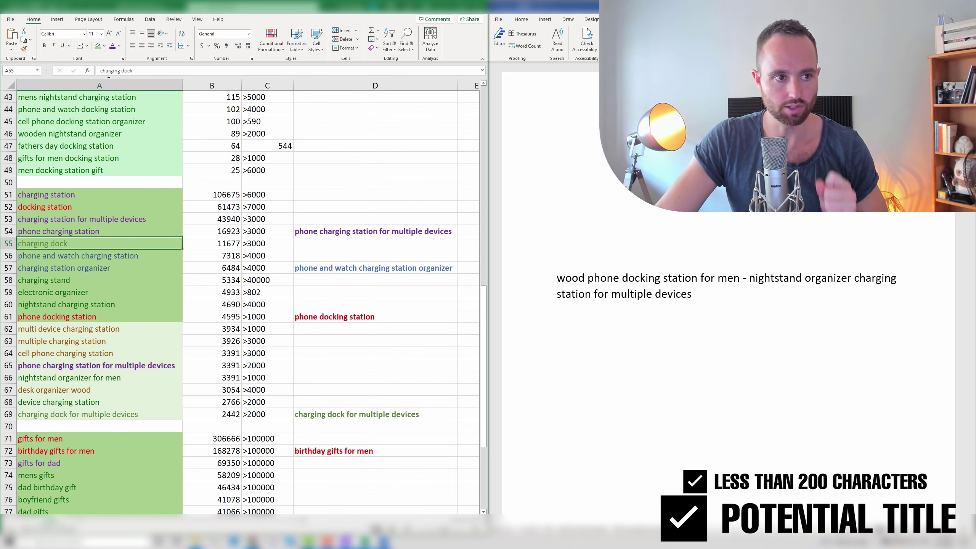
- Fill the "charging dock" keyword cell A55 with a light shade of Blue, Accent 1
{"action": "left_click", "coordinate": [104, 46]}
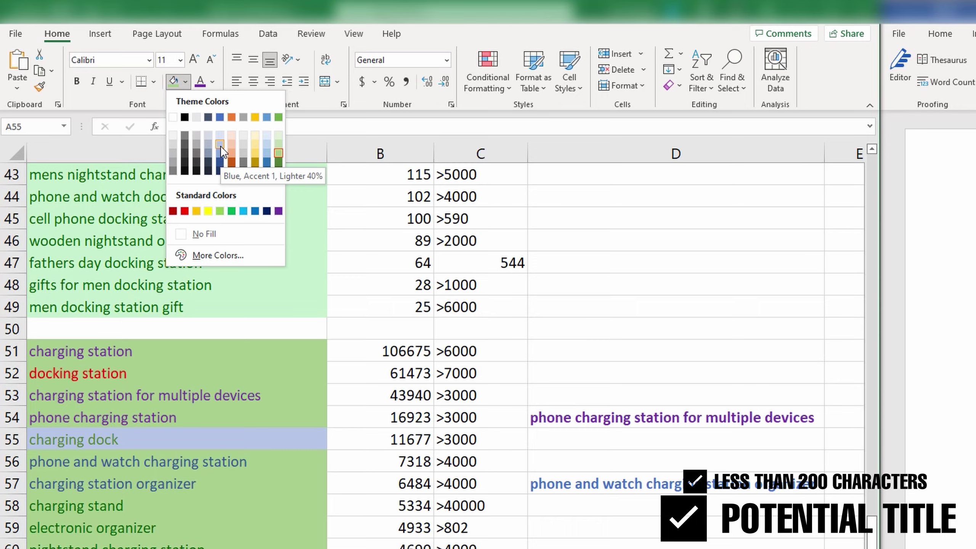
{"action": "left_click", "coordinate": [221, 146]}
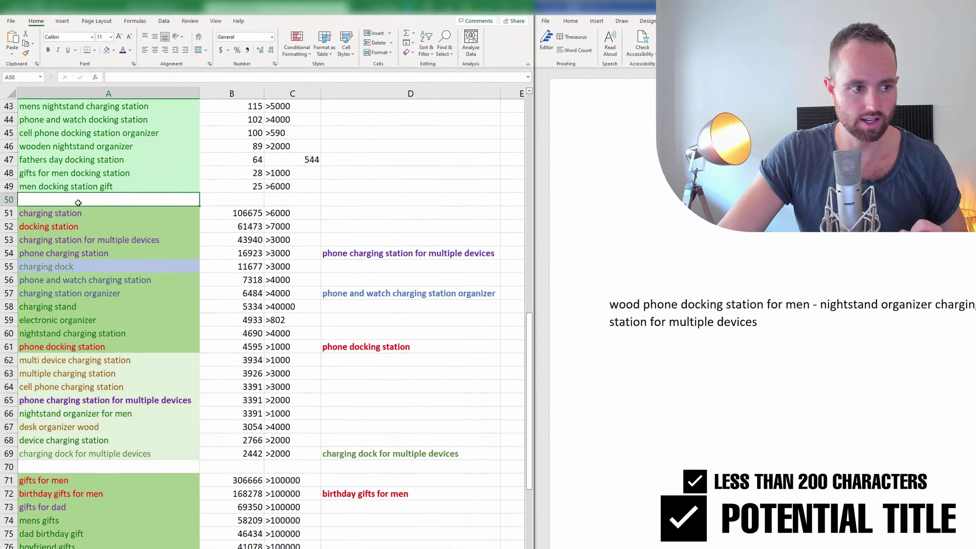
- Mark the keywords "wooden docking station organizer" (A29), "phone and watch docking station" (A44) and "mens organizer station" (A9) with the light blue fill
{"action": "scroll", "coordinate": [127, 336], "scroll_direction": "up", "scroll_amount": 6}
{"action": "left_click", "coordinate": [119, 174]}
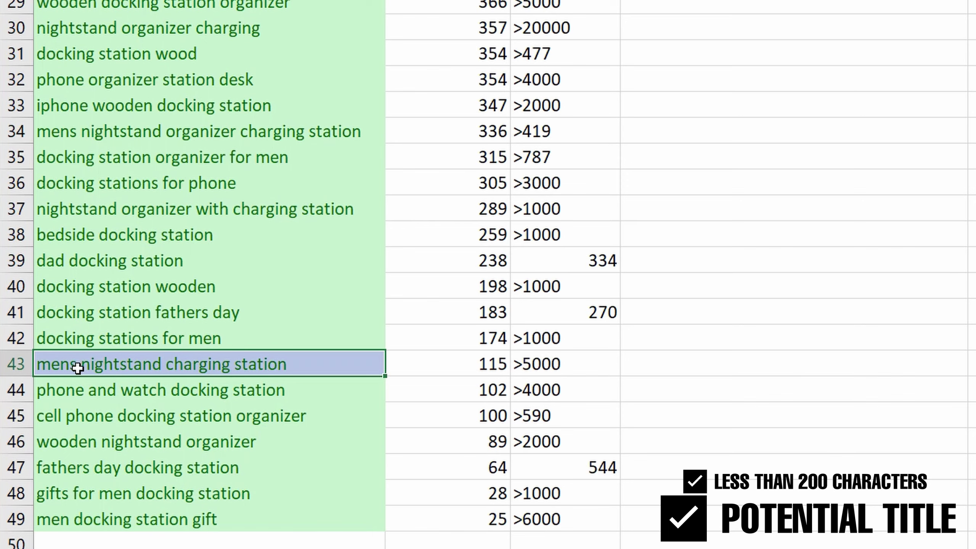
{"action": "left_click", "coordinate": [154, 105]}
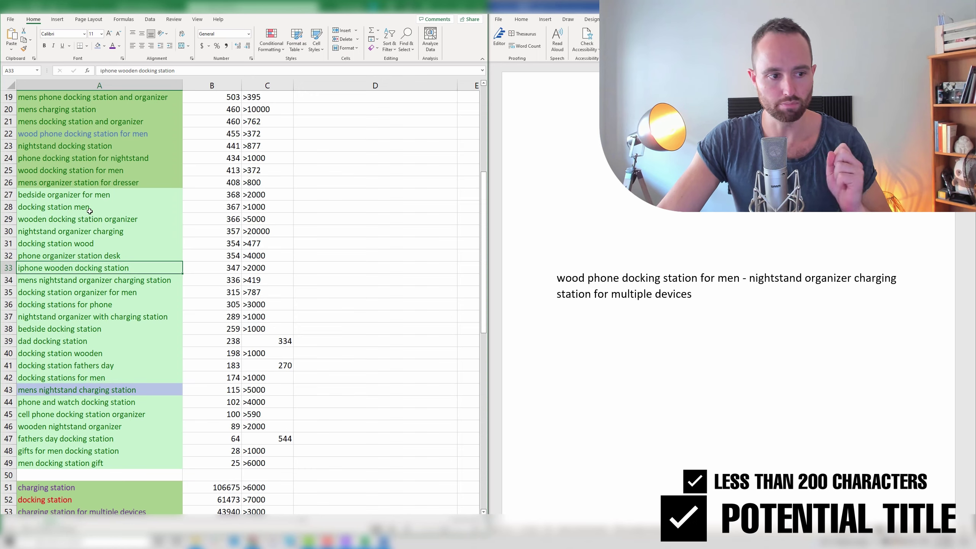
{"action": "left_click", "coordinate": [90, 216]}
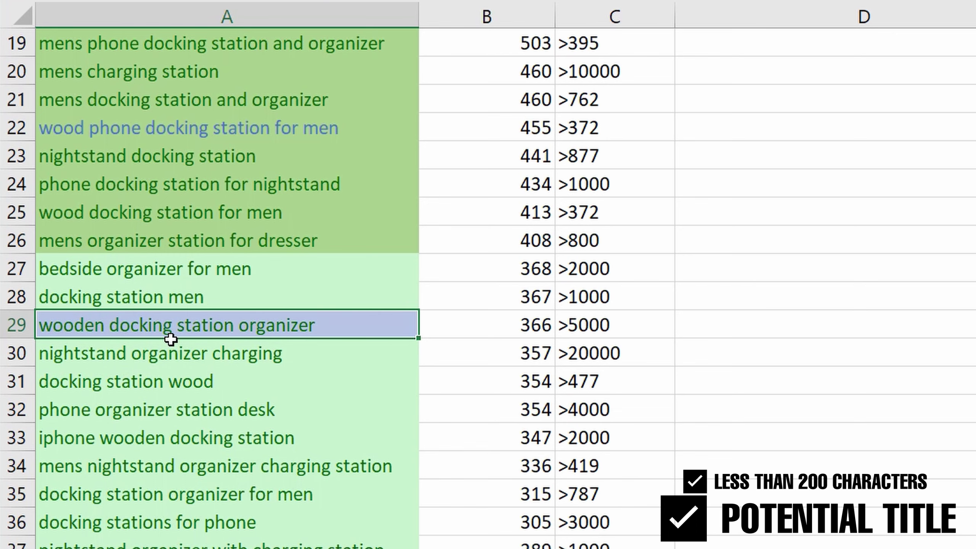
{"action": "left_click", "coordinate": [55, 370]}
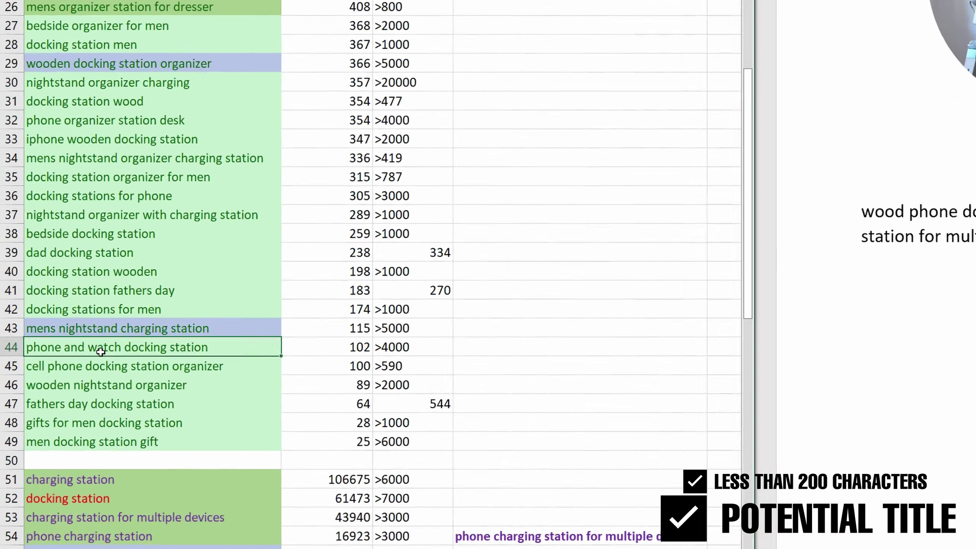
{"action": "key", "text": "F4"}
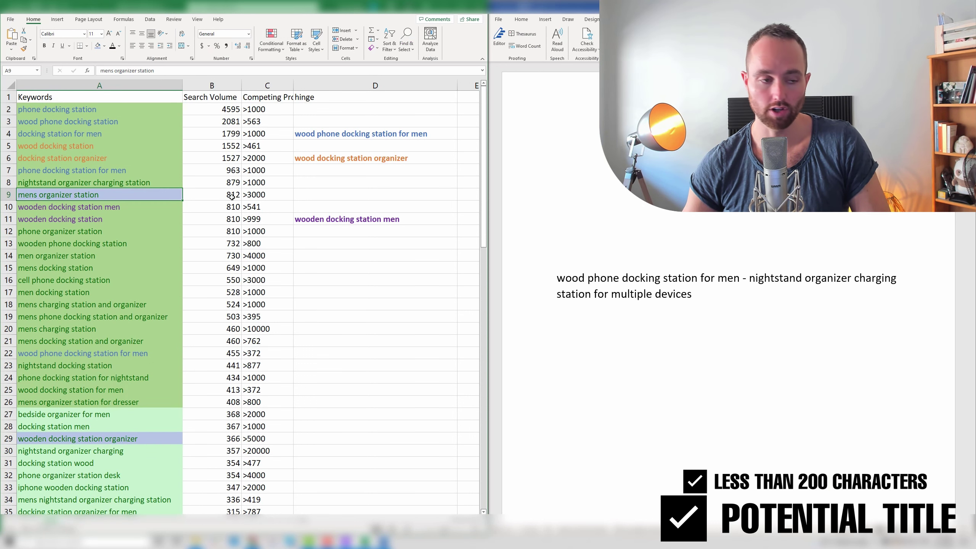
- Copy "mens organizer station" from A9 and append it to the Word title after a hyphen separator
{"action": "double_click", "coordinate": [62, 196]}
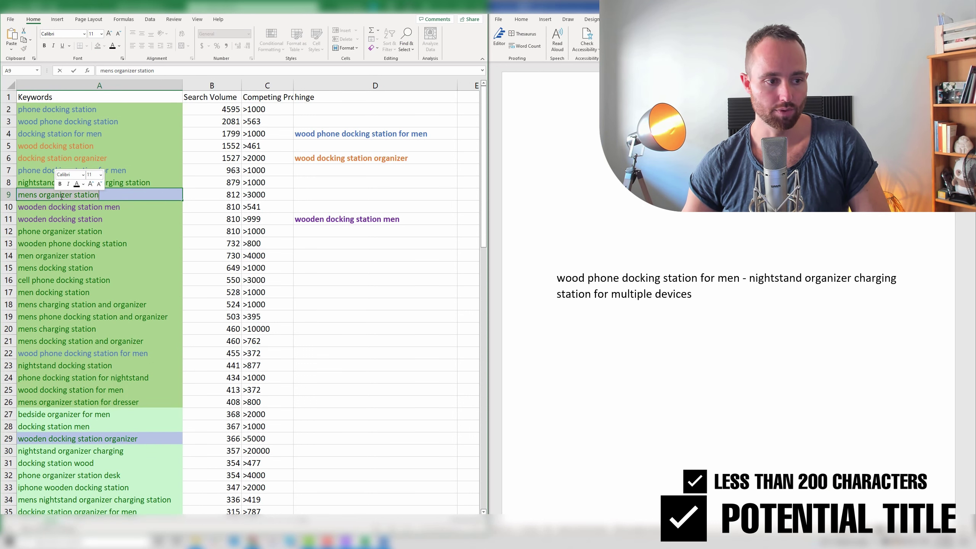
{"action": "right_click", "coordinate": [54, 195]}
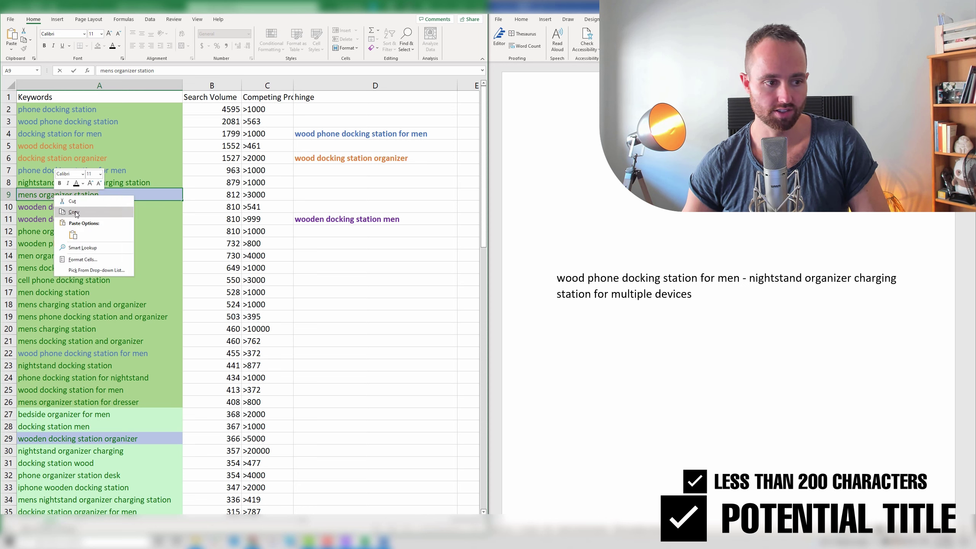
{"action": "left_click", "coordinate": [75, 212]}
{"action": "left_click", "coordinate": [701, 296]}
{"action": "type", "text": "-"}
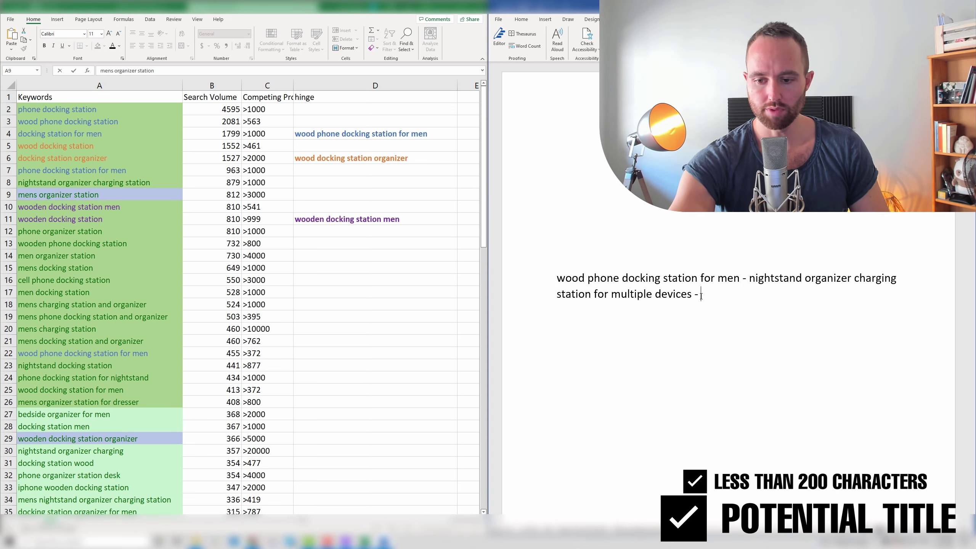
{"action": "key", "text": "ctrl+v"}
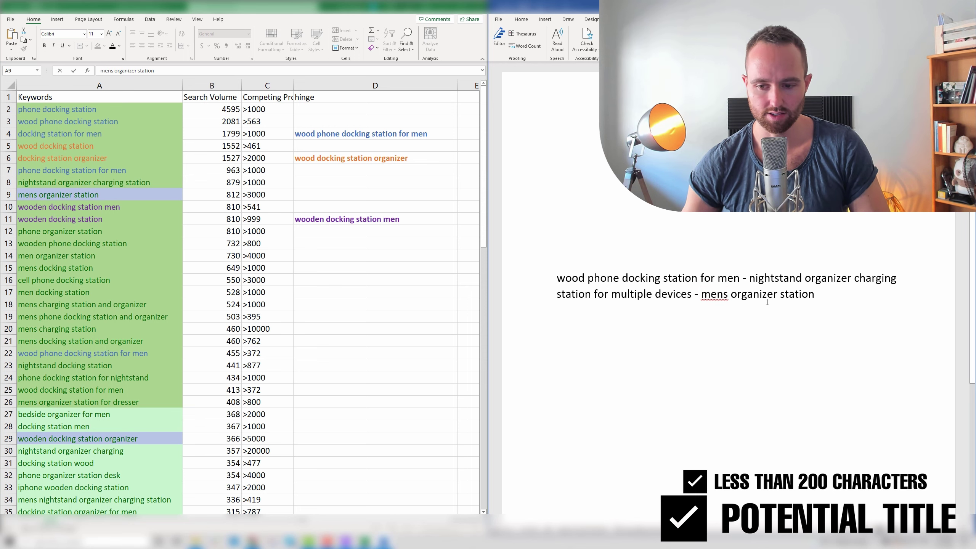
- Copy the keyword "charging dock" from A55 and append it to the end of the Word title
{"action": "scroll", "coordinate": [51, 393], "scroll_direction": "down", "scroll_amount": 10}
{"action": "left_click", "coordinate": [50, 391]}
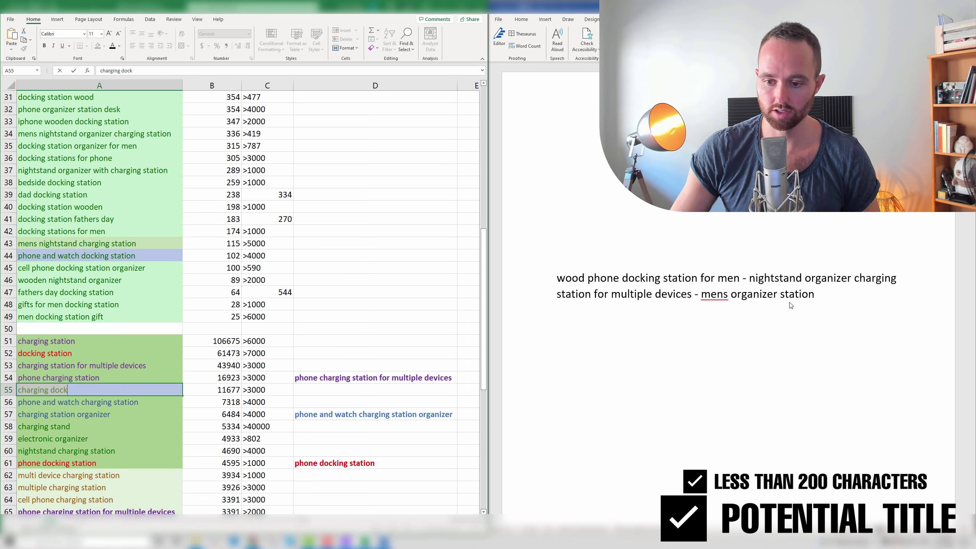
{"action": "left_click", "coordinate": [819, 294]}
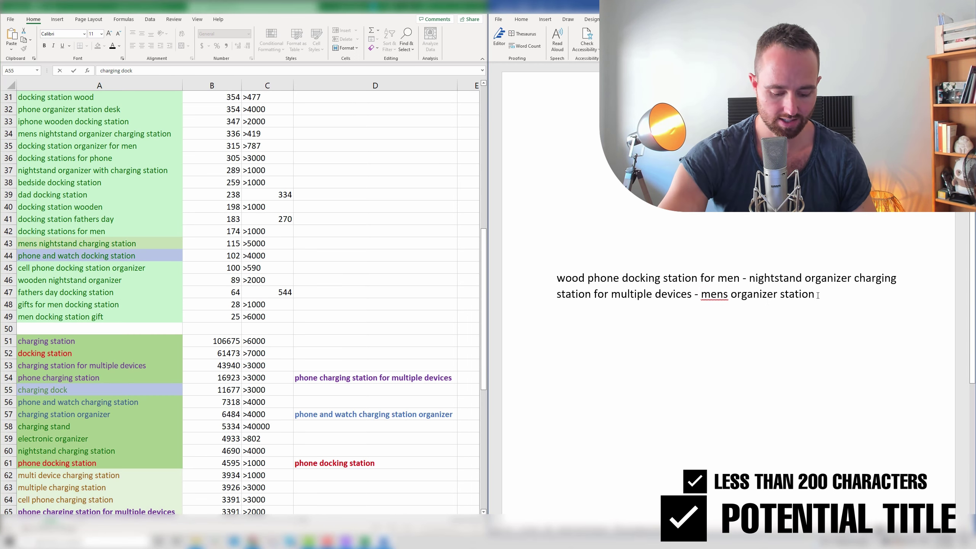
{"action": "key", "text": "ctrl+v"}
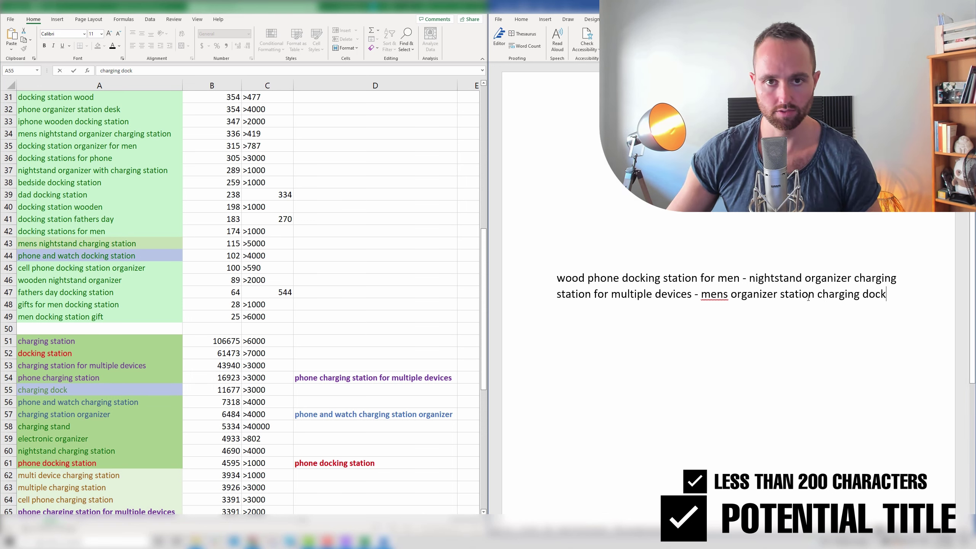
- Insert "wooden" before "mens organizer station" and extend the end of the title with "for cell phone and watch -"
{"action": "left_click", "coordinate": [701, 294]}
{"action": "type", "text": "wooden"}
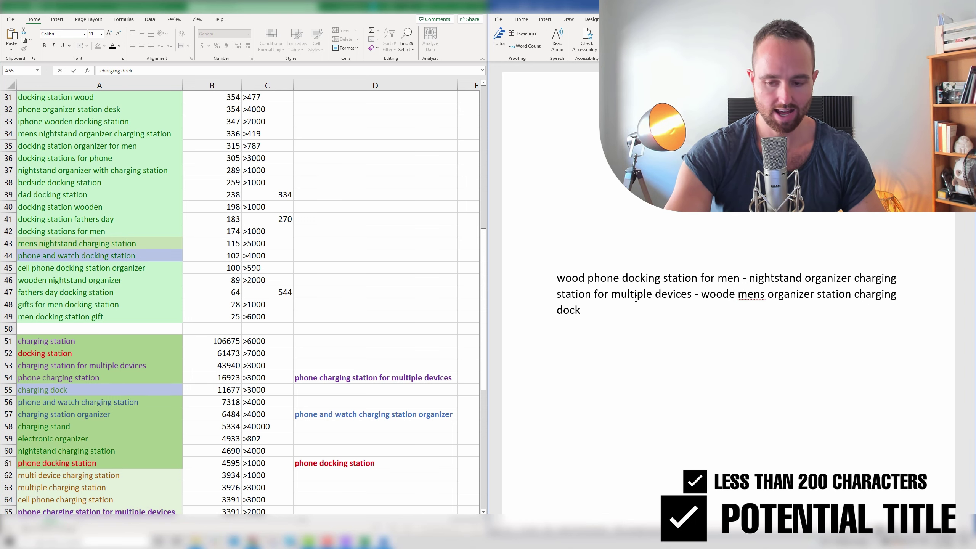
{"action": "left_click", "coordinate": [627, 310]}
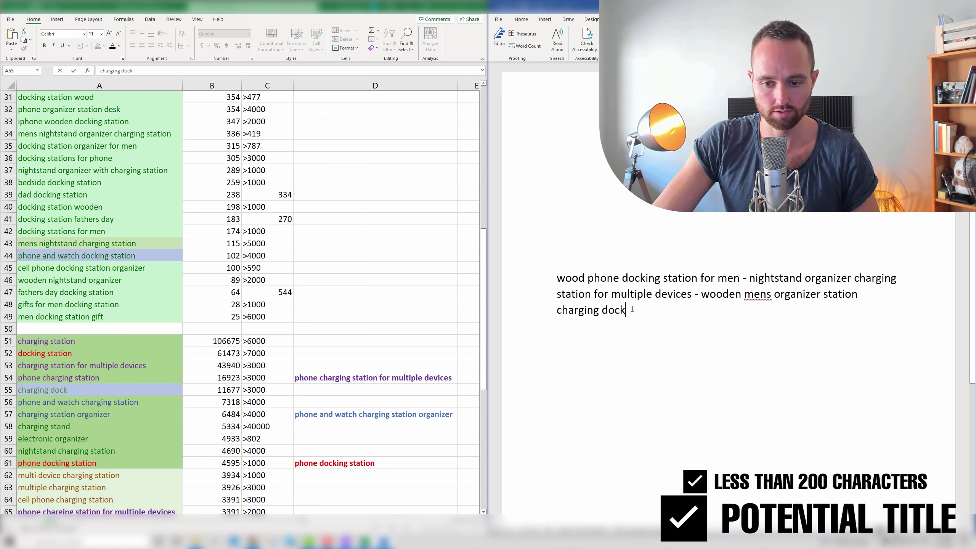
{"action": "type", "text": "for cell phone and watch"}
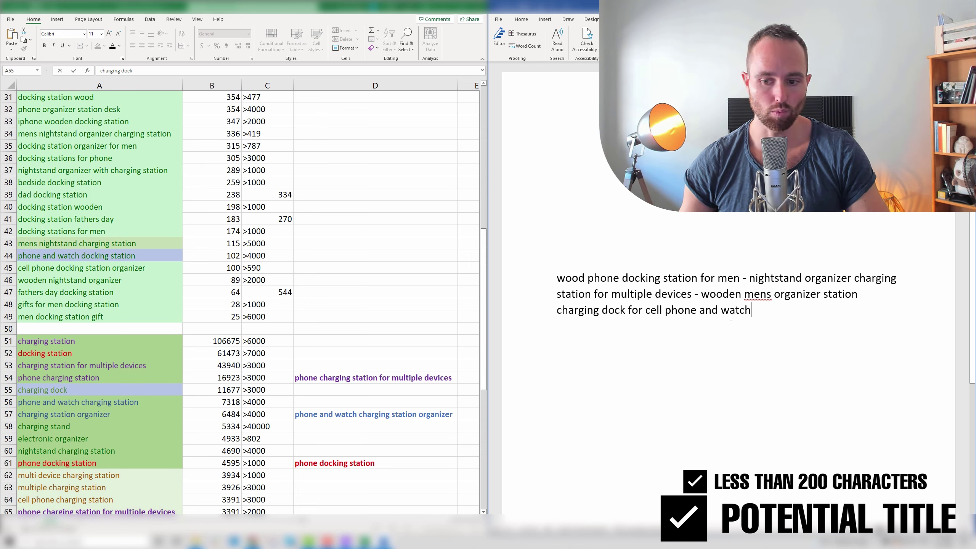
{"action": "left_click_drag", "start_coordinate": [645, 312], "coordinate": [700, 313]}
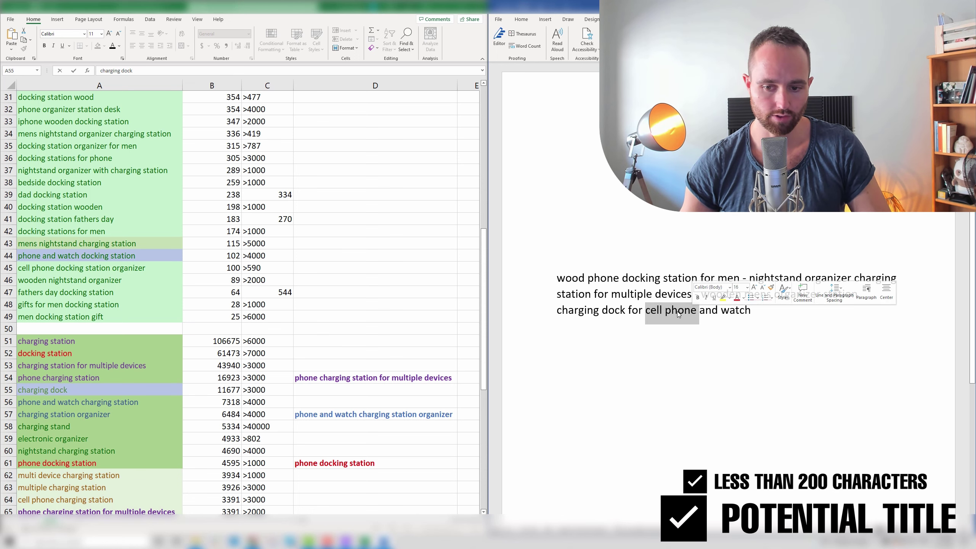
{"action": "left_click", "coordinate": [700, 312]}
{"action": "left_click", "coordinate": [57, 280]}
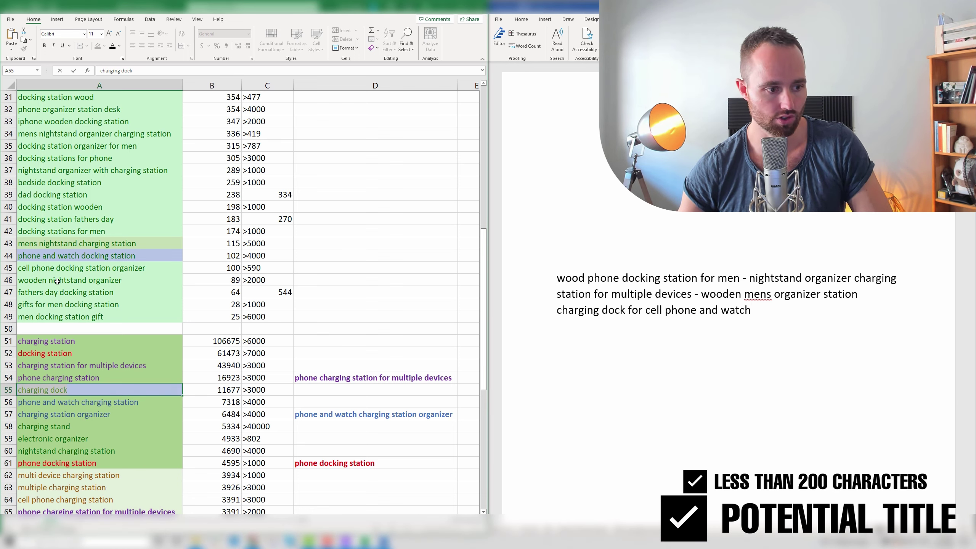
{"action": "left_click", "coordinate": [48, 271]}
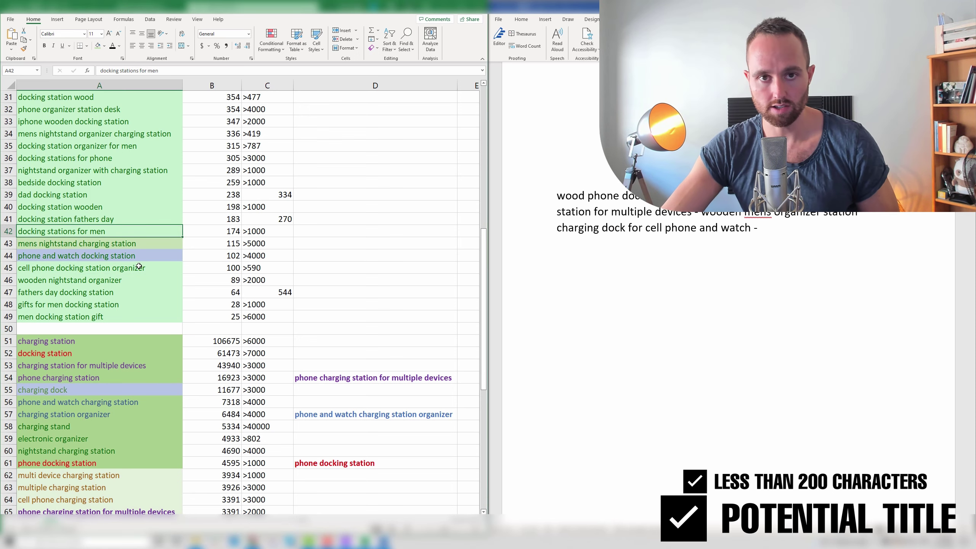
- Review the gift keywords from A71 downwards, comparing the birthday, Valentine's, Father's Day and anniversary terms for use in the title
{"action": "scroll", "coordinate": [139, 266], "scroll_direction": "down", "scroll_amount": 11}
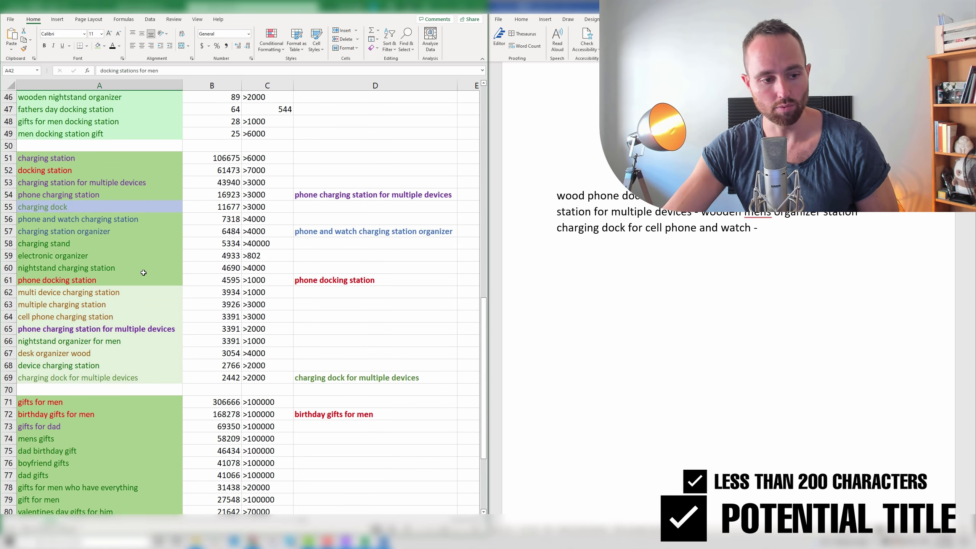
{"action": "left_click", "coordinate": [123, 244]}
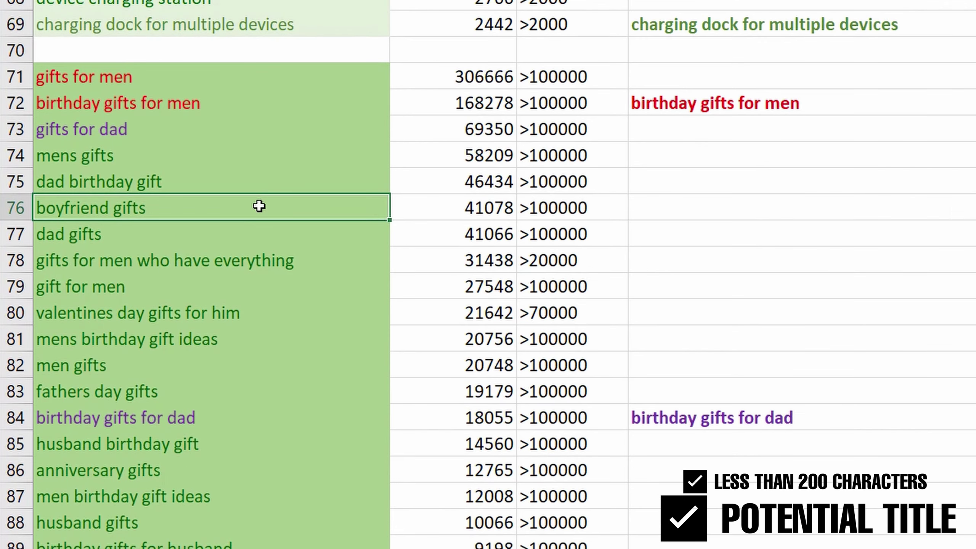
{"action": "left_click", "coordinate": [105, 103]}
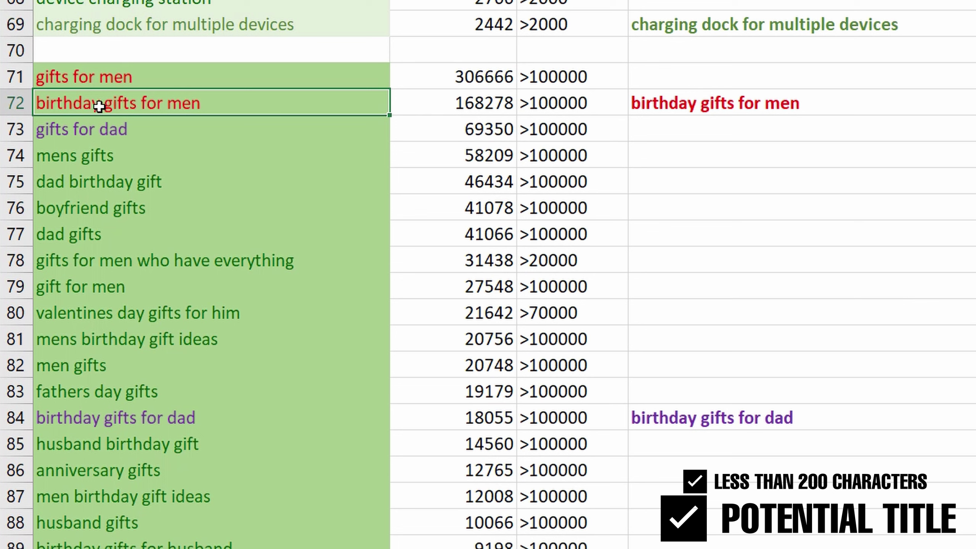
{"action": "left_click", "coordinate": [102, 312]}
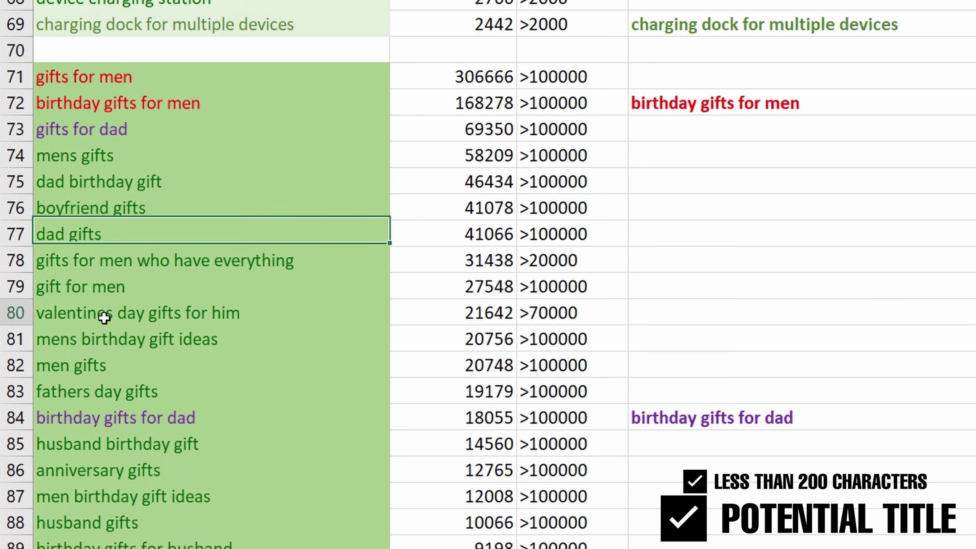
{"action": "left_click", "coordinate": [95, 398]}
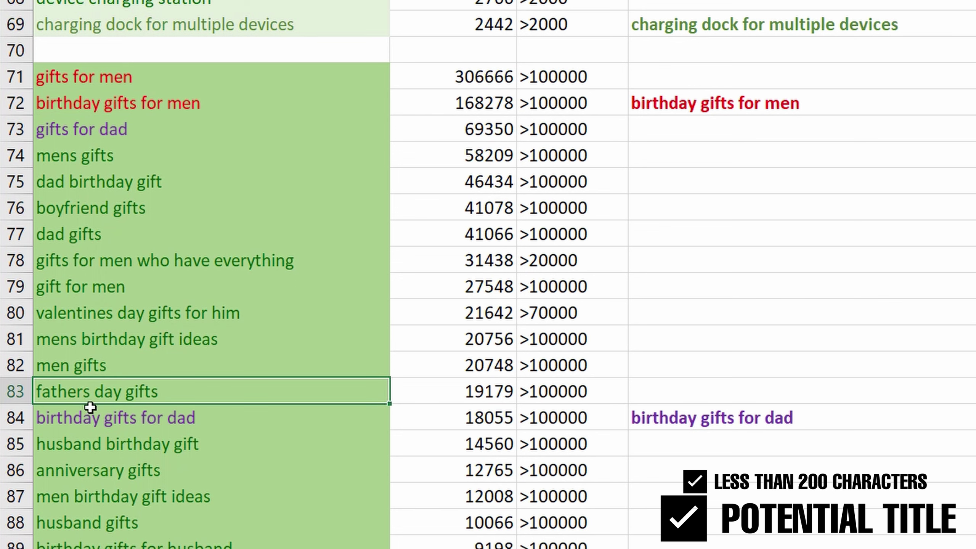
{"action": "left_click", "coordinate": [87, 473]}
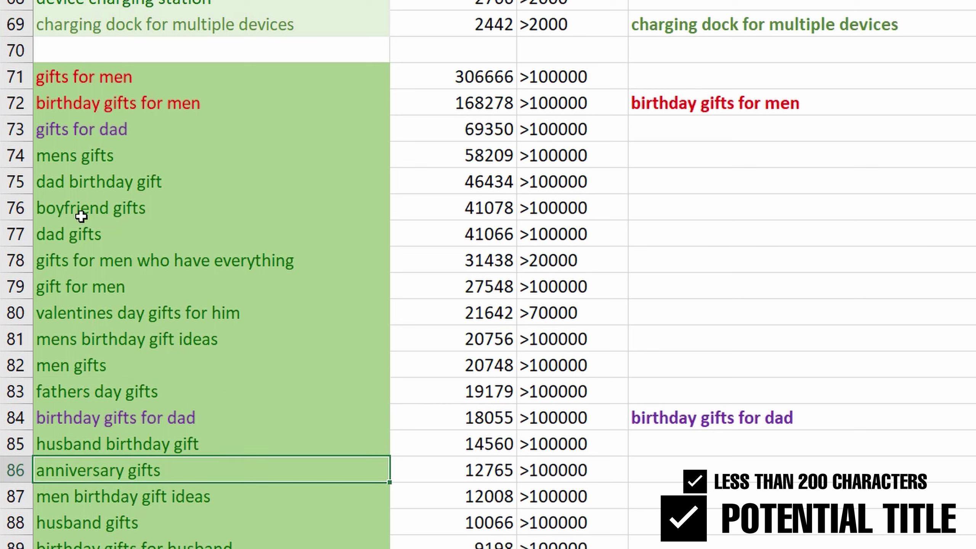
{"action": "left_click", "coordinate": [103, 97]}
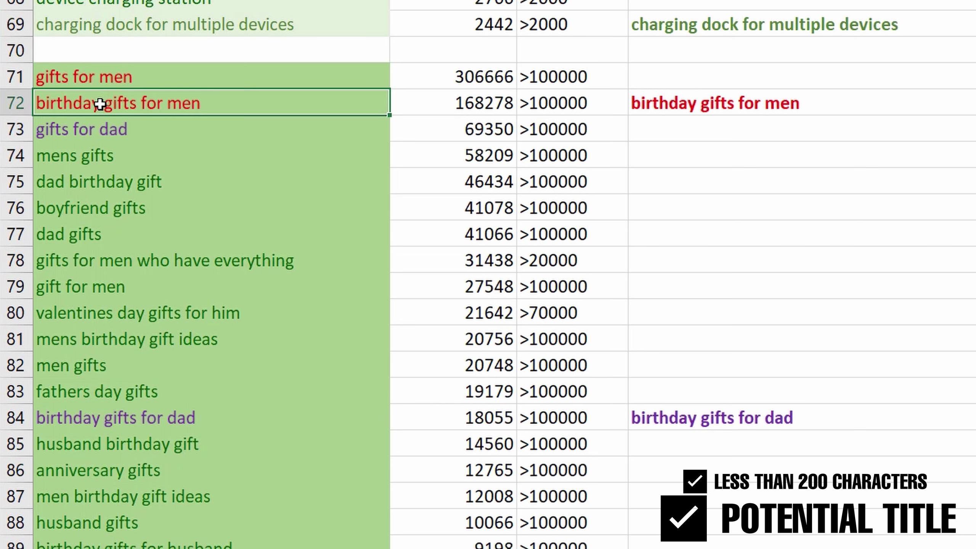
{"action": "double_click", "coordinate": [57, 105]}
{"action": "triple_click", "coordinate": [57, 105]}
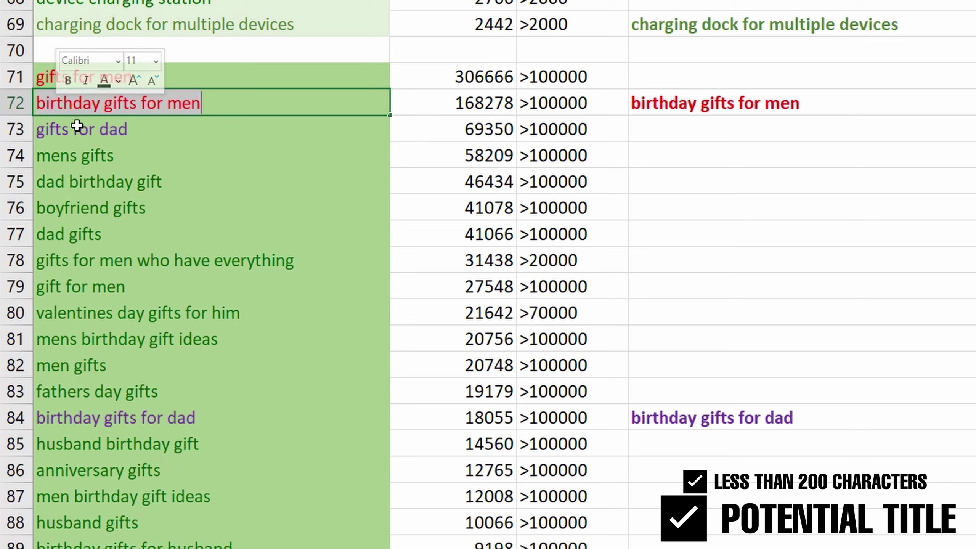
{"action": "left_click", "coordinate": [91, 149]}
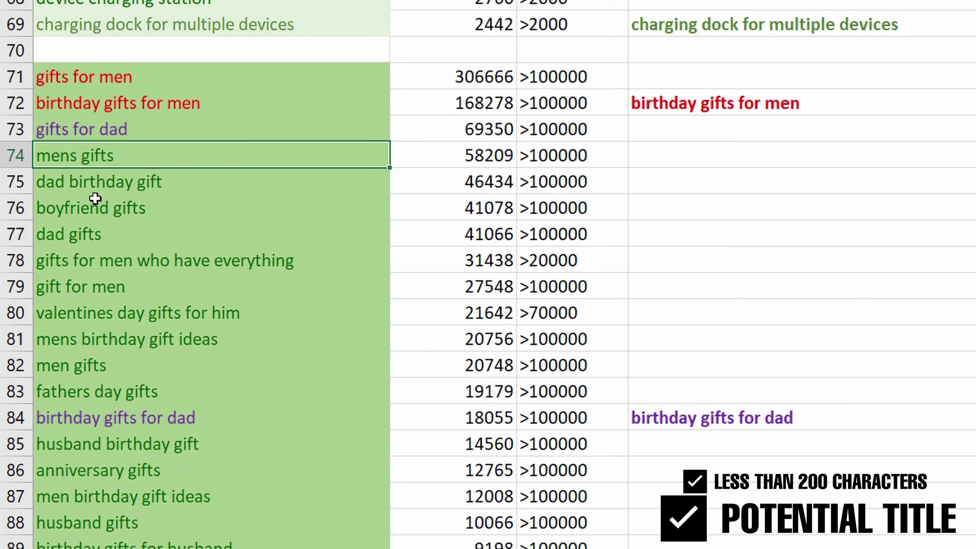
{"action": "left_click", "coordinate": [94, 199]}
{"action": "left_click", "coordinate": [94, 265]}
- Add the gift occasions "Valentines, Fathers Day" to the end of the Word title, based on the gift keywords
{"action": "left_click", "coordinate": [58, 303]}
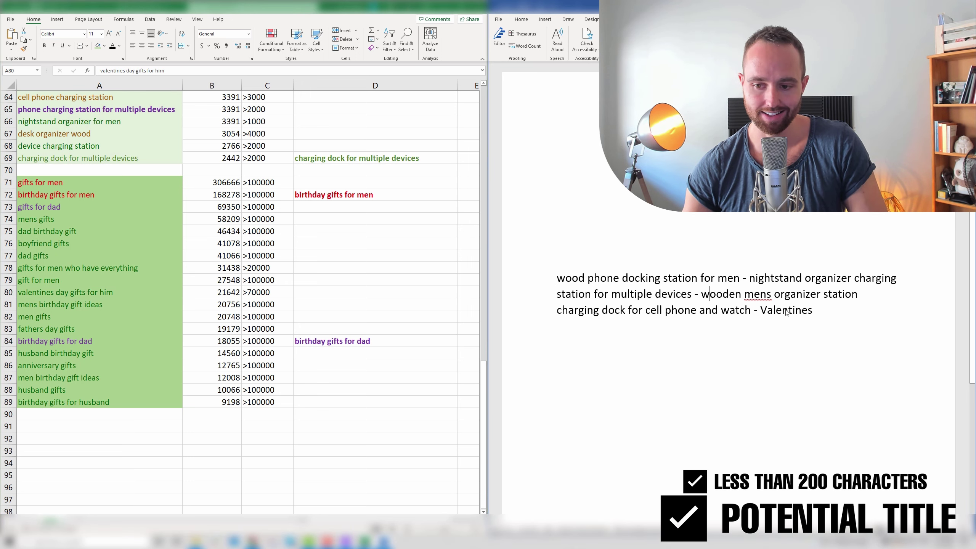
{"action": "triple_click", "coordinate": [810, 314]}
{"action": "left_click", "coordinate": [810, 314]}
{"action": "type", "text": ", "}
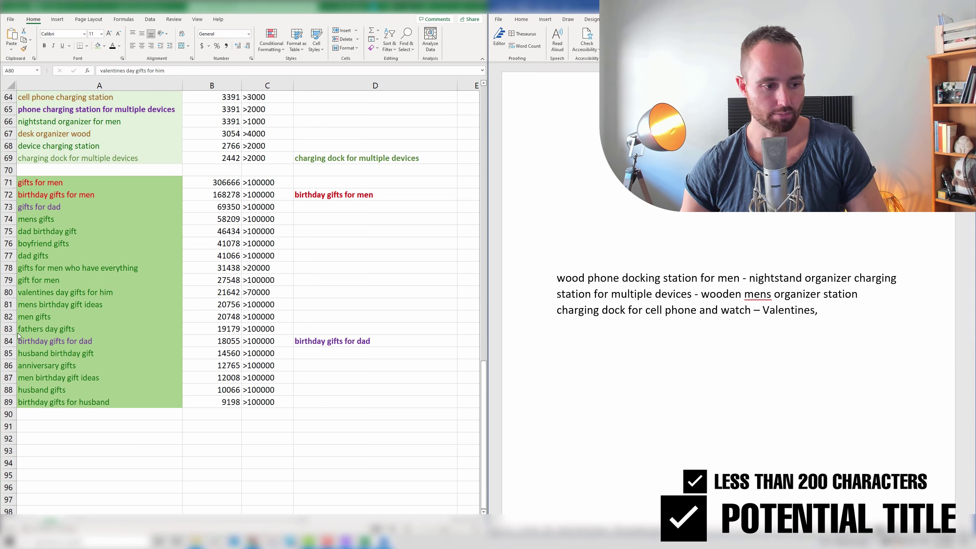
{"action": "type", "text": "Fathers Day"}
- Add ", Anniversary," after "Fathers Day" in the title, following the keyword "anniversary gifts" in A86
{"action": "left_click", "coordinate": [42, 329]}
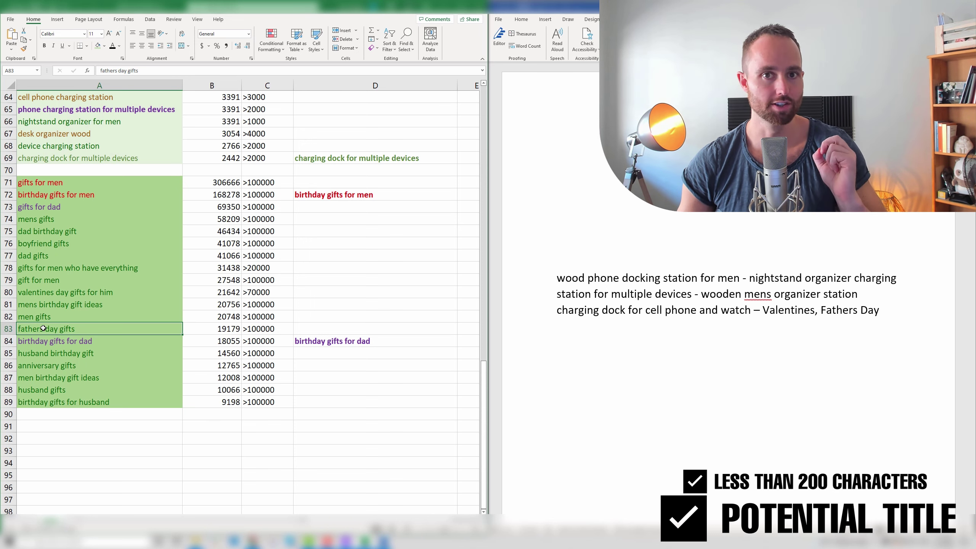
{"action": "left_click", "coordinate": [39, 341]}
{"action": "left_click", "coordinate": [39, 332]}
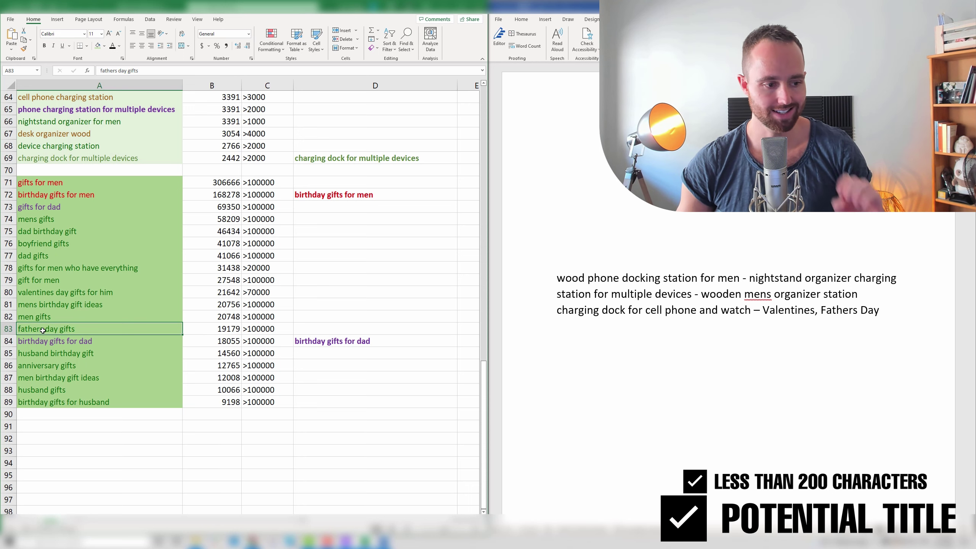
{"action": "left_click", "coordinate": [64, 364]}
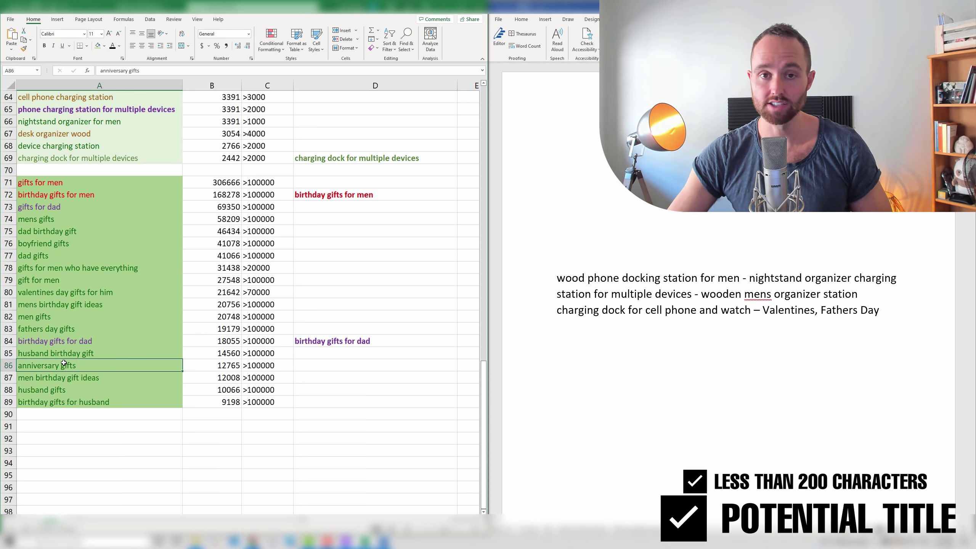
{"action": "left_click", "coordinate": [882, 312]}
{"action": "type", "text": ", Anniversary,"}
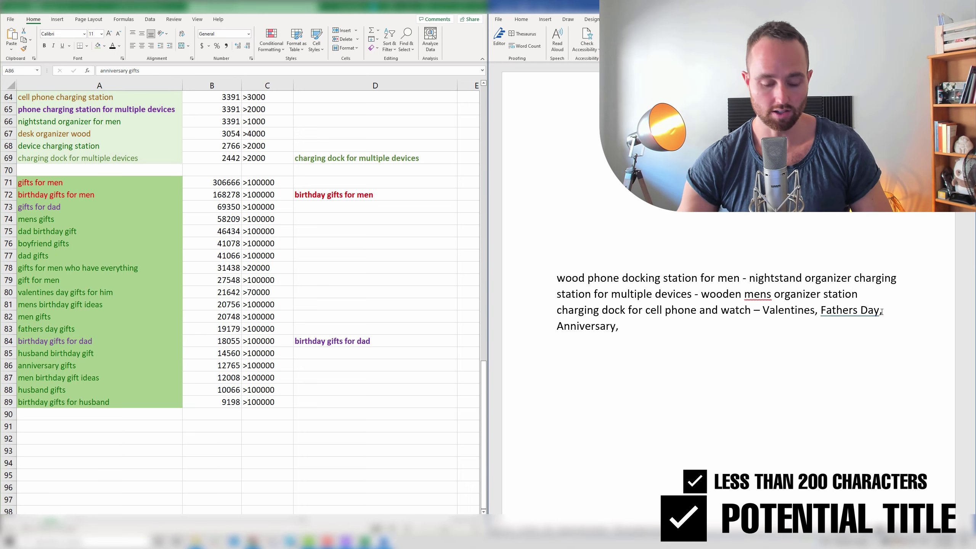
- Copy the keyword "birthday gifts for men" from A72 and paste it after "Anniversary," at the end of the title
{"action": "left_click", "coordinate": [58, 195]}
{"action": "left_click", "coordinate": [58, 195]}
{"action": "key", "text": "ctrl+c"}
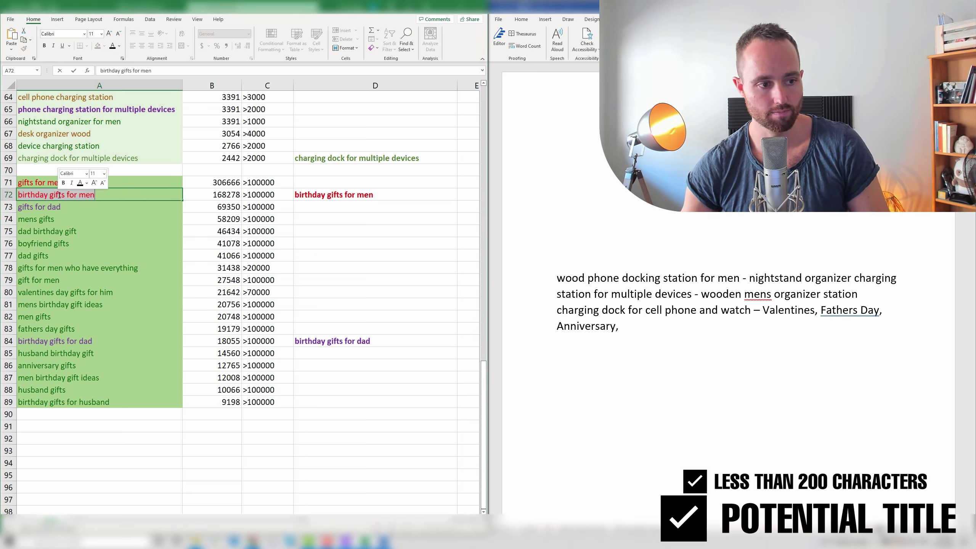
{"action": "left_click", "coordinate": [738, 328]}
{"action": "key", "text": "ctrl+v"}
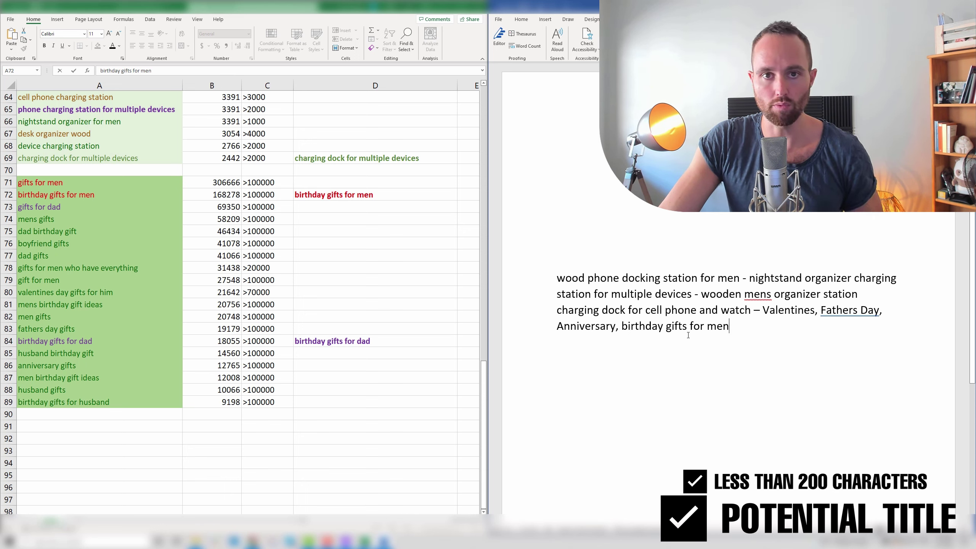
- Check the character count of the complete title including "Anniversary, birthday gifts for men"
{"action": "key", "text": "ctrl+a"}
{"action": "key", "text": "ctrl+shift+g"}
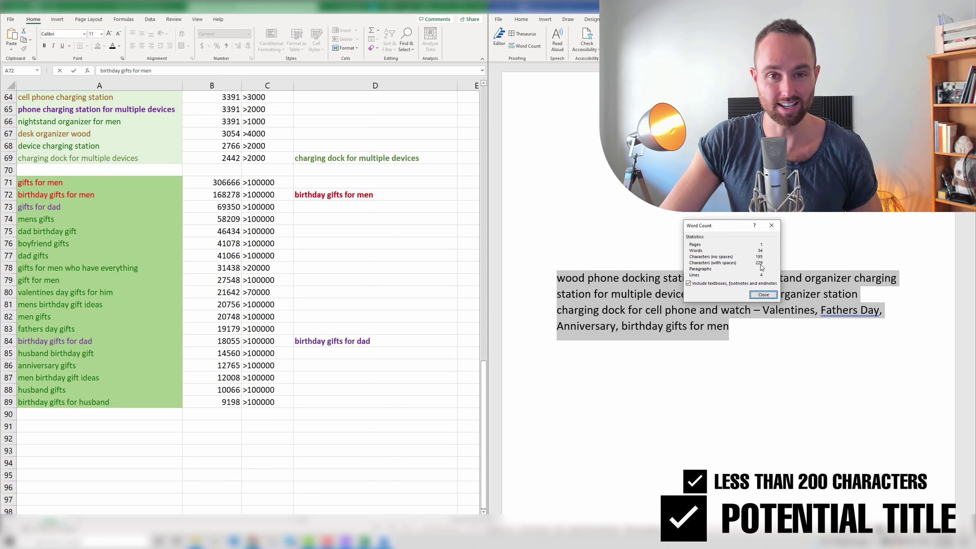
{"action": "key", "text": "Escape"}
- Delete "Anniversary," from the title, between "Fathers Day," and "birthday gifts for men"
{"action": "left_click", "coordinate": [622, 326]}
{"action": "key", "text": "BackSpace"}
{"action": "key", "text": "BackSpace"}
{"action": "key", "text": "BackSpace"}
{"action": "key", "text": "BackSpace"}
{"action": "key", "text": "BackSpace"}
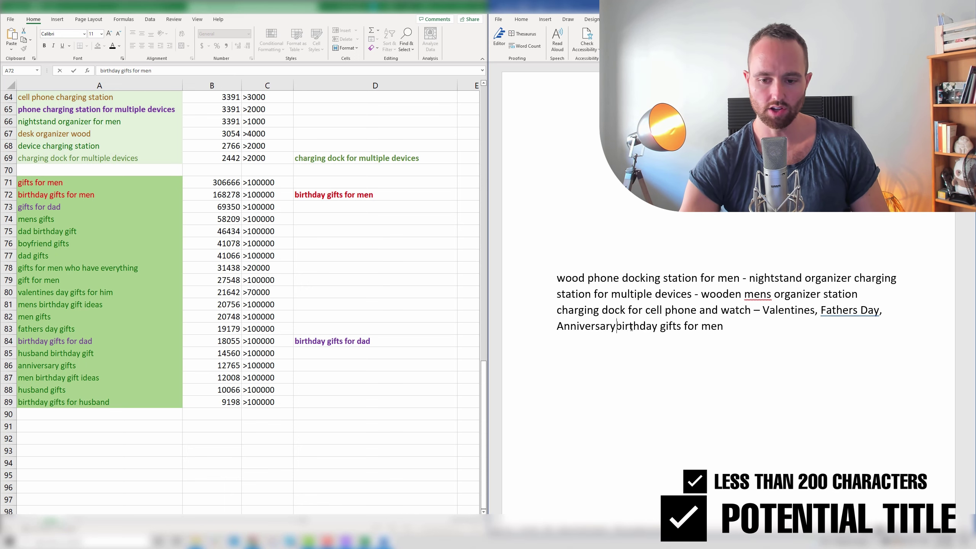
{"action": "key", "text": "BackSpace"}
{"action": "key", "text": "BackSpace"}
{"action": "key", "text": "BackSpace"}
{"action": "key", "text": "BackSpace"}
{"action": "key", "text": "BackSpace"}
{"action": "key", "text": "BackSpace"}
{"action": "key", "text": "BackSpace"}
{"action": "key", "text": "BackSpace"}
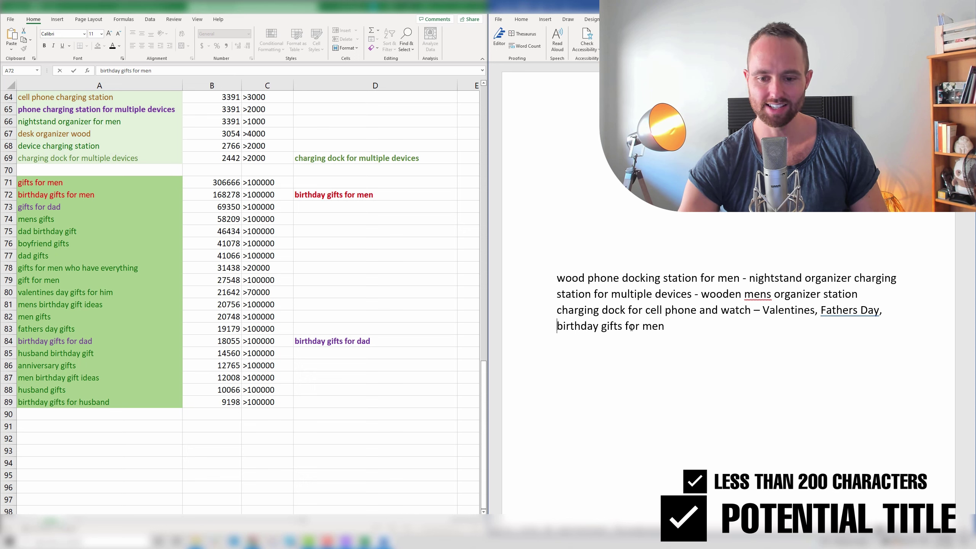
{"action": "key", "text": "BackSpace"}
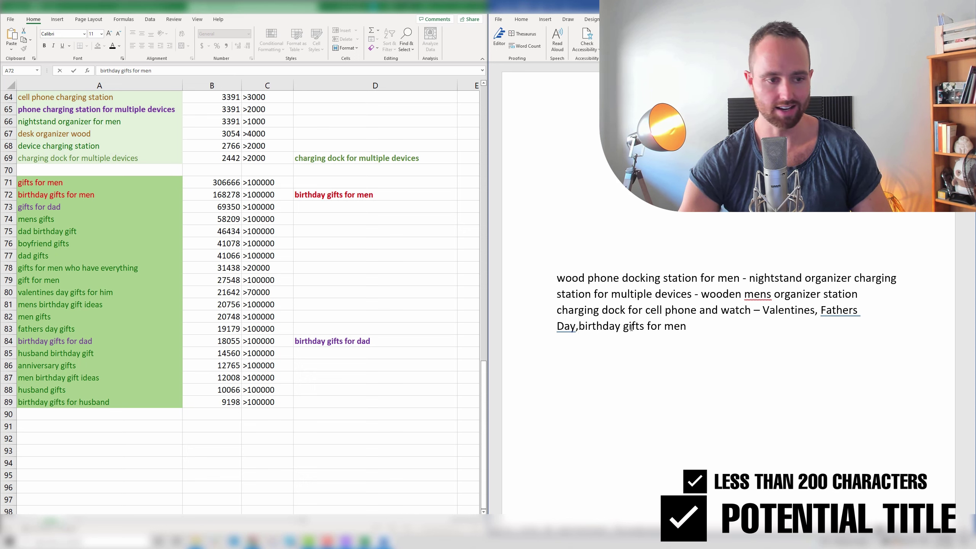
- Recheck the character count of the shortened title against the 200-character limit
{"action": "key", "text": "ctrl+a"}
{"action": "key", "text": "ctrl+shift+g"}
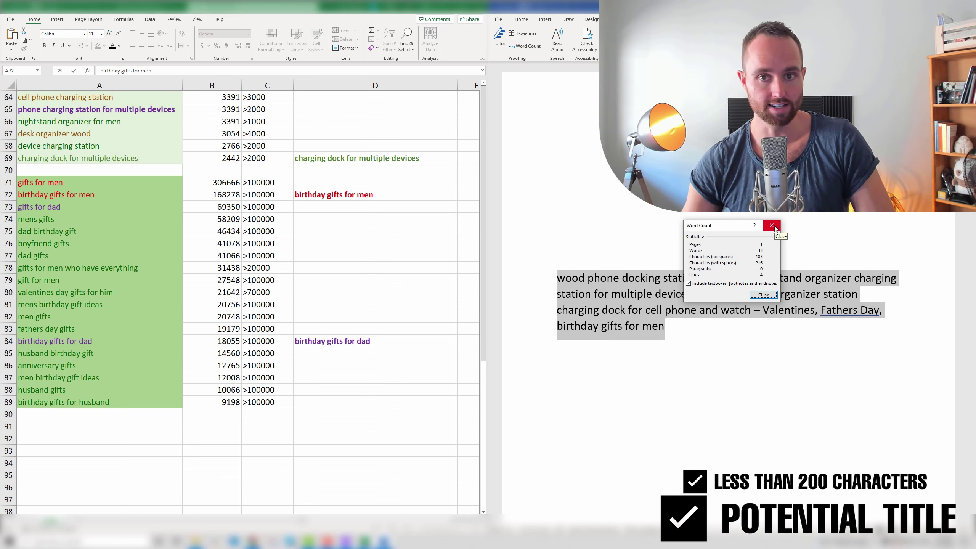
{"action": "left_click", "coordinate": [771, 225]}
- Remove the commas after "Valentines" and "Fathers Day" and capitalize the ending as "Birthday Gifts for Men"
{"action": "left_click", "coordinate": [819, 310]}
{"action": "key", "text": "BackSpace"}
{"action": "left_click", "coordinate": [897, 315]}
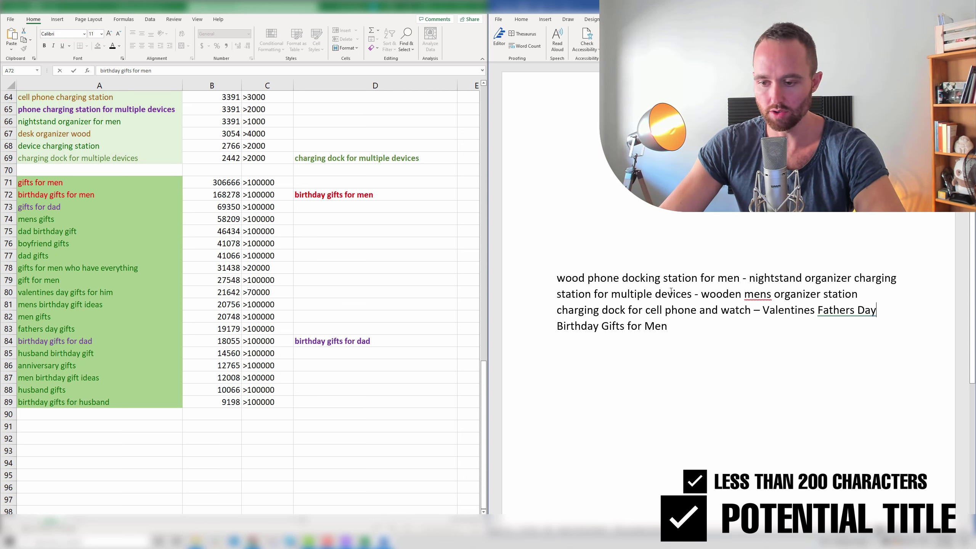
- Delete "Fathers Day" after "Valentines" and extend the title's ending to "Birthday Gifts for Men Dad Husband"
{"action": "key", "text": "BackSpace"}
{"action": "key", "text": "BackSpace"}
{"action": "key", "text": "BackSpace"}
{"action": "key", "text": "BackSpace"}
{"action": "key", "text": "BackSpace"}
{"action": "key", "text": "BackSpace"}
{"action": "key", "text": "BackSpace"}
{"action": "key", "text": "BackSpace"}
{"action": "key", "text": "BackSpace"}
{"action": "key", "text": "BackSpace"}
{"action": "key", "text": "BackSpace"}
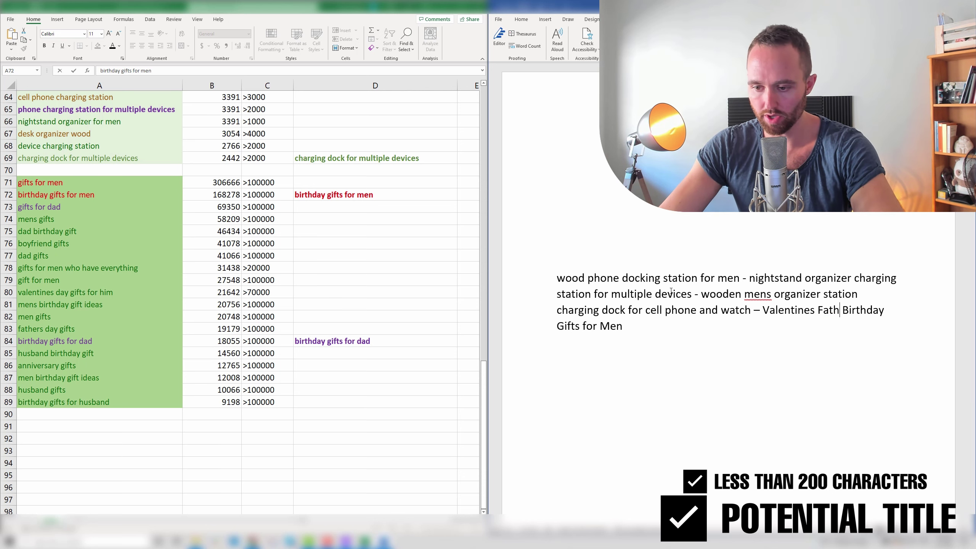
{"action": "key", "text": "BackSpace"}
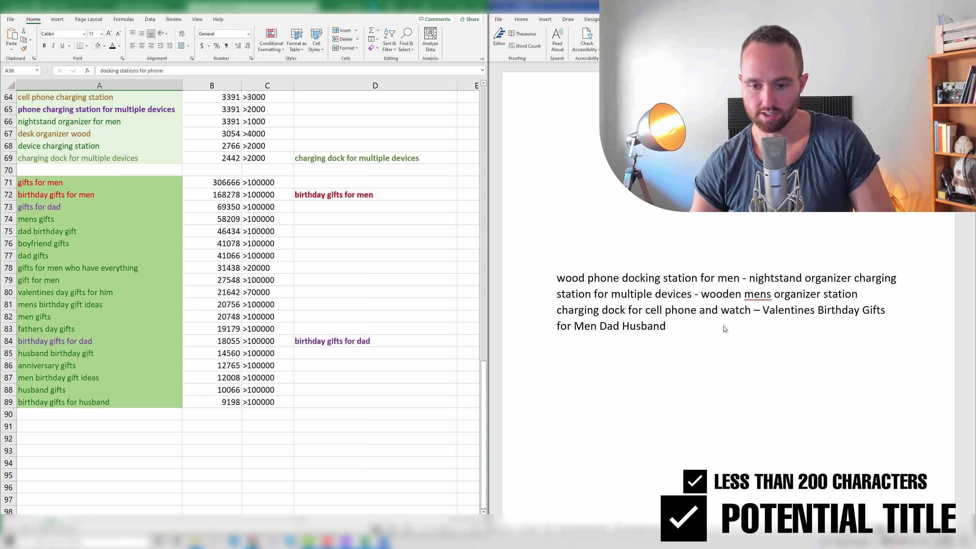
- Delete "for cell phone and watch" after "charging dock" in the title
{"action": "key", "text": "alt+Tab"}
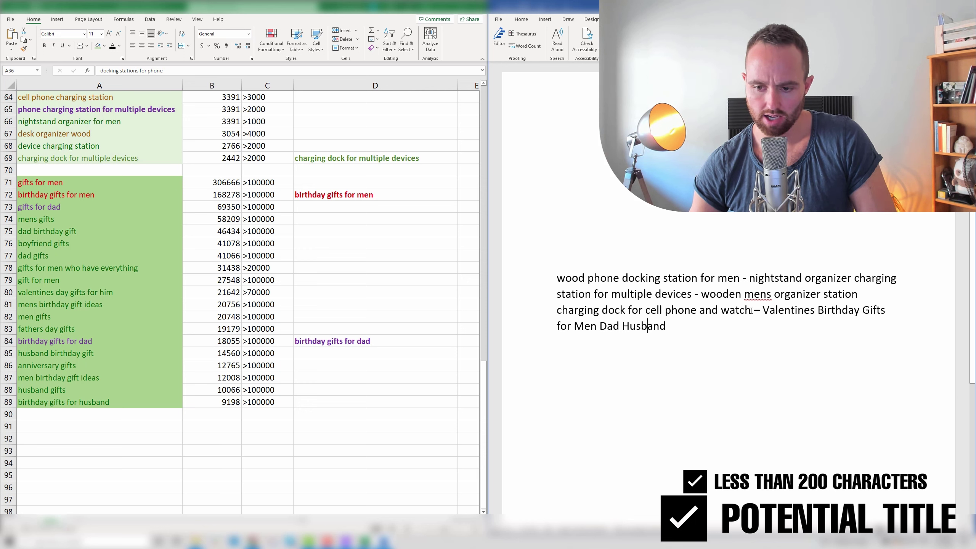
{"action": "left_click_drag", "start_coordinate": [751, 311], "coordinate": [656, 313]}
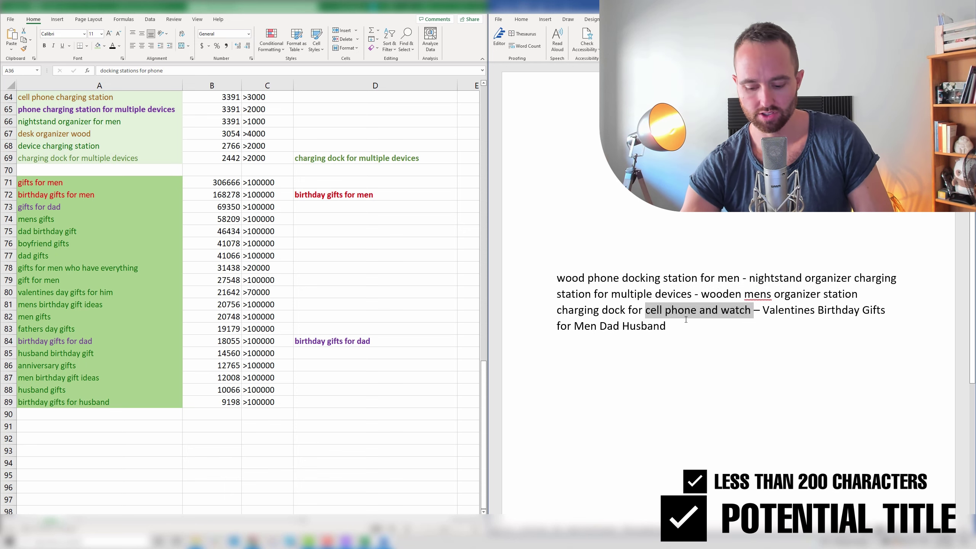
{"action": "key", "text": "BackSpace"}
{"action": "key", "text": "BackSpace"}
{"action": "key", "text": "BackSpace"}
{"action": "key", "text": "BackSpace"}
{"action": "key", "text": "BackSpace"}
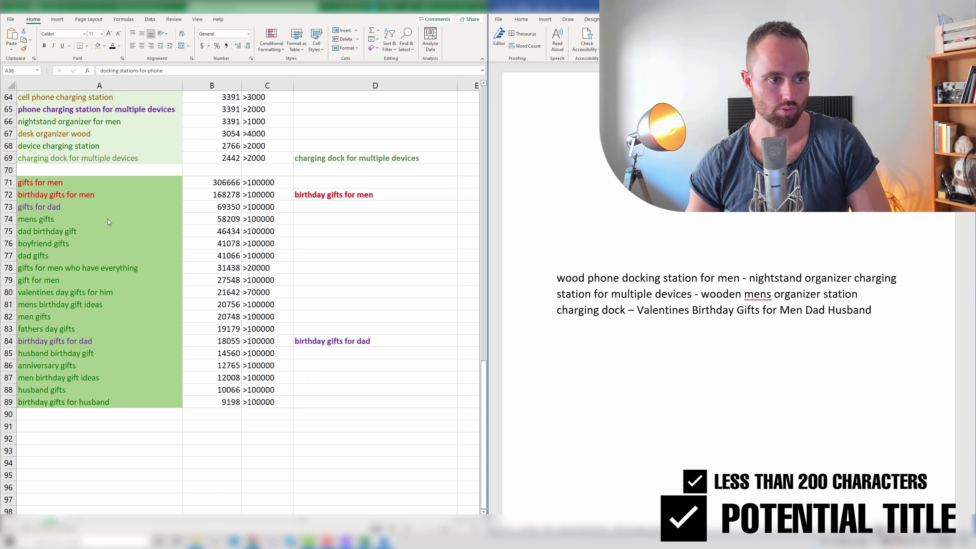
- Add "Fathers Day" before "Valentines" in the title, following keyword "docking station fathers day" in A41, and remove "Husband" from the end
{"action": "scroll", "coordinate": [87, 135], "scroll_direction": "up", "scroll_amount": 11}
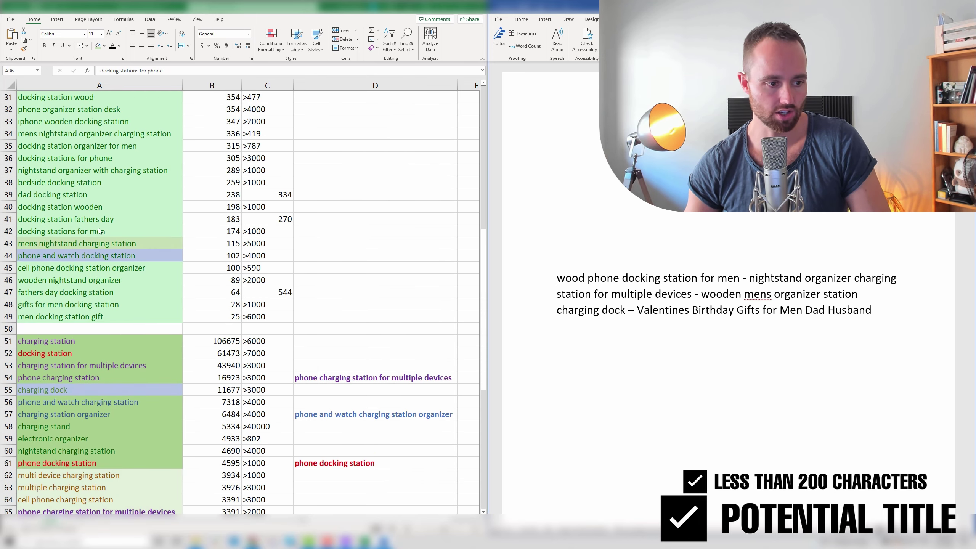
{"action": "left_click", "coordinate": [90, 279]}
{"action": "left_click", "coordinate": [64, 222]}
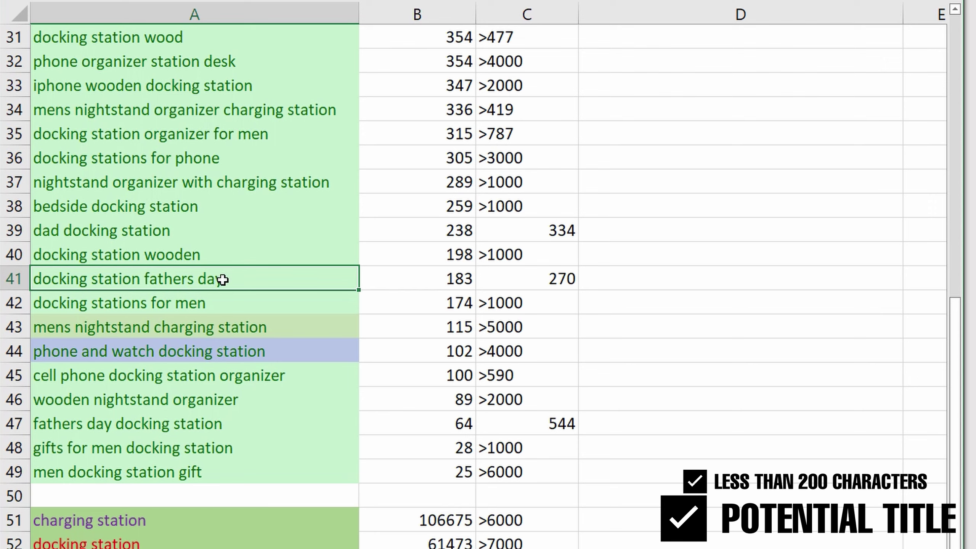
{"action": "double_click", "coordinate": [224, 279]}
{"action": "left_click_drag", "start_coordinate": [228, 279], "coordinate": [153, 283]}
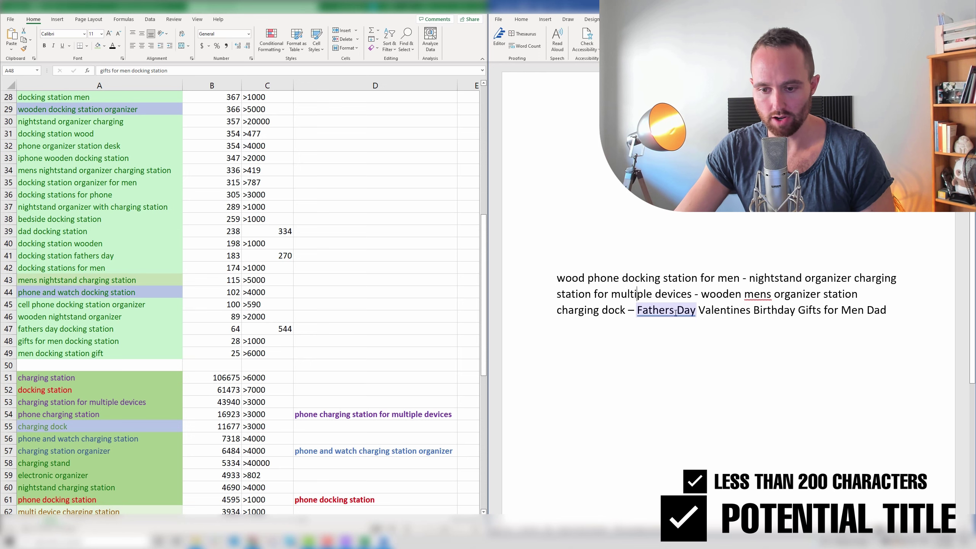
- Review the gift terms "Fathers Day", "Men" and "Dad" in the title and check the whole title's character count
{"action": "left_click", "coordinate": [738, 315]}
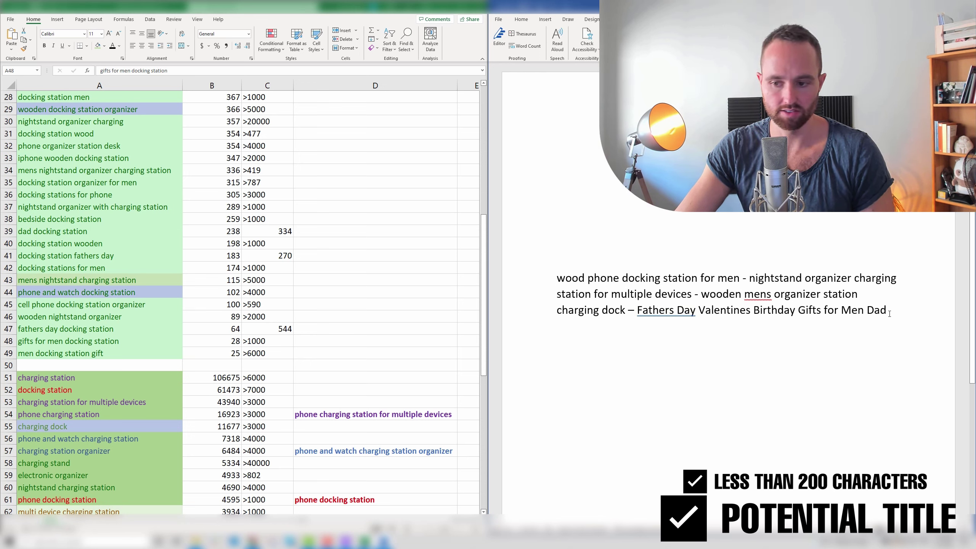
{"action": "double_click", "coordinate": [874, 310]}
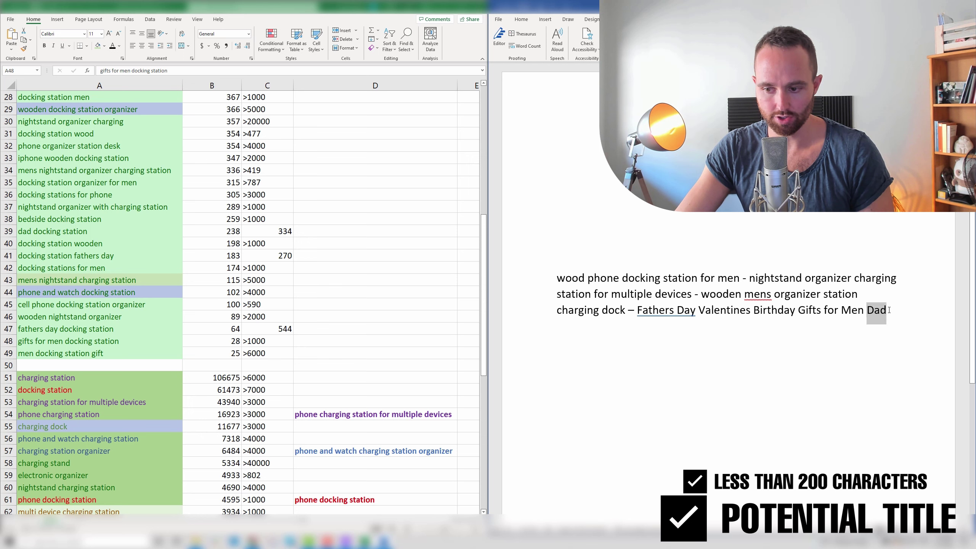
{"action": "left_click_drag", "start_coordinate": [841, 310], "coordinate": [884, 312]}
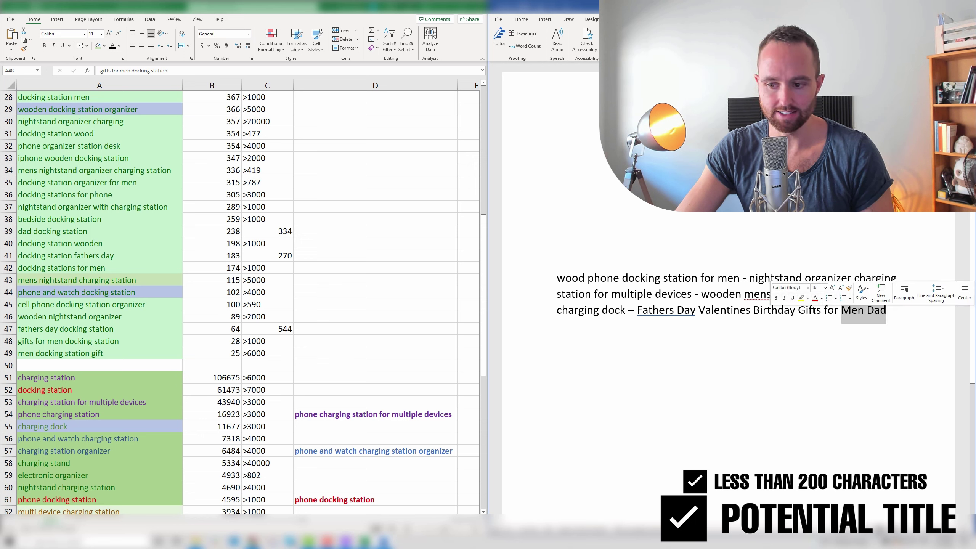
{"action": "left_click", "coordinate": [782, 310]}
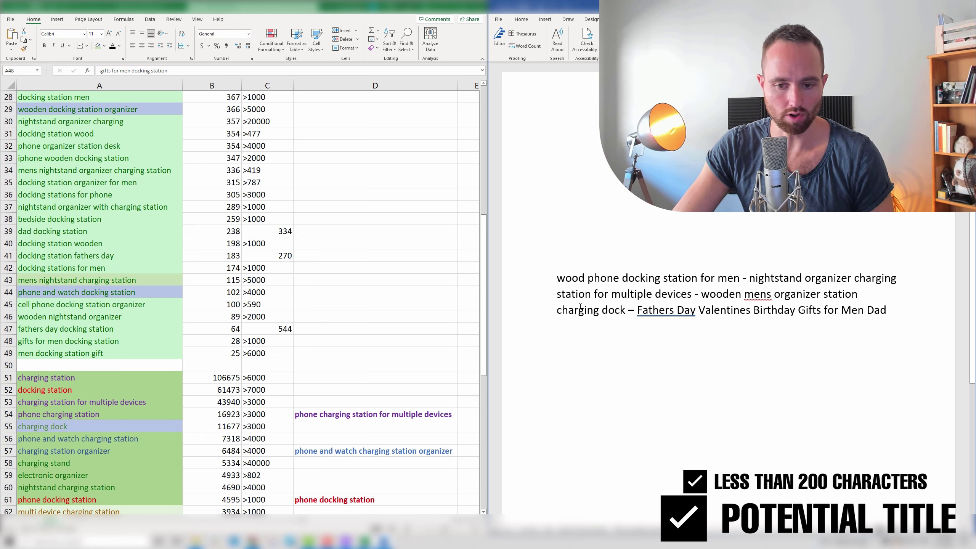
{"action": "left_click_drag", "start_coordinate": [638, 310], "coordinate": [696, 311]}
{"action": "left_click", "coordinate": [730, 310]}
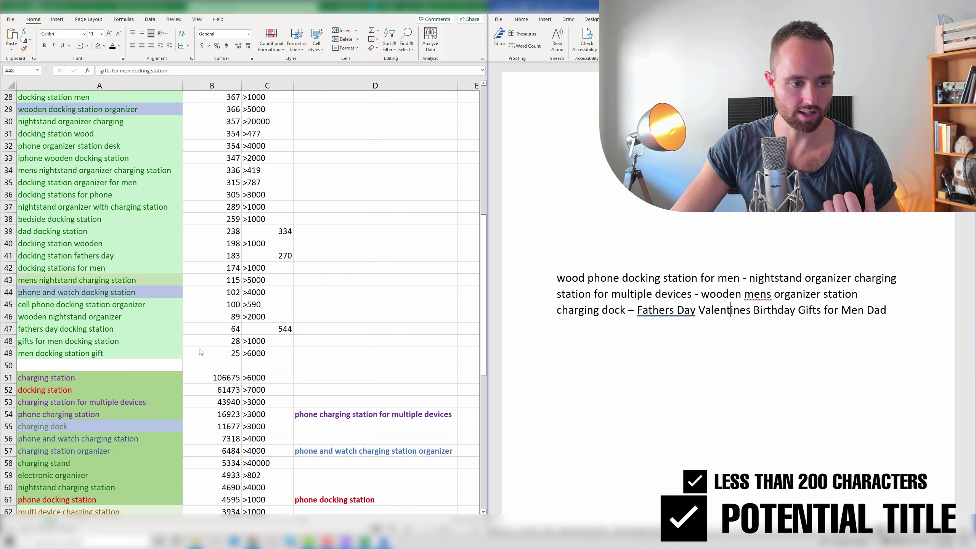
{"action": "scroll", "coordinate": [246, 301], "scroll_direction": "down", "scroll_amount": 10}
{"action": "left_click_drag", "start_coordinate": [557, 277], "coordinate": [883, 310]}
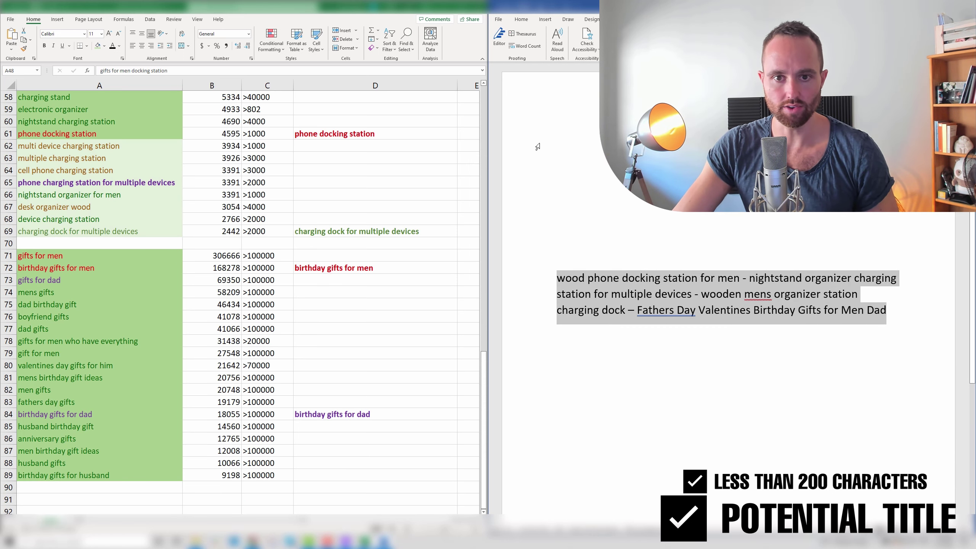
{"action": "left_click", "coordinate": [537, 44]}
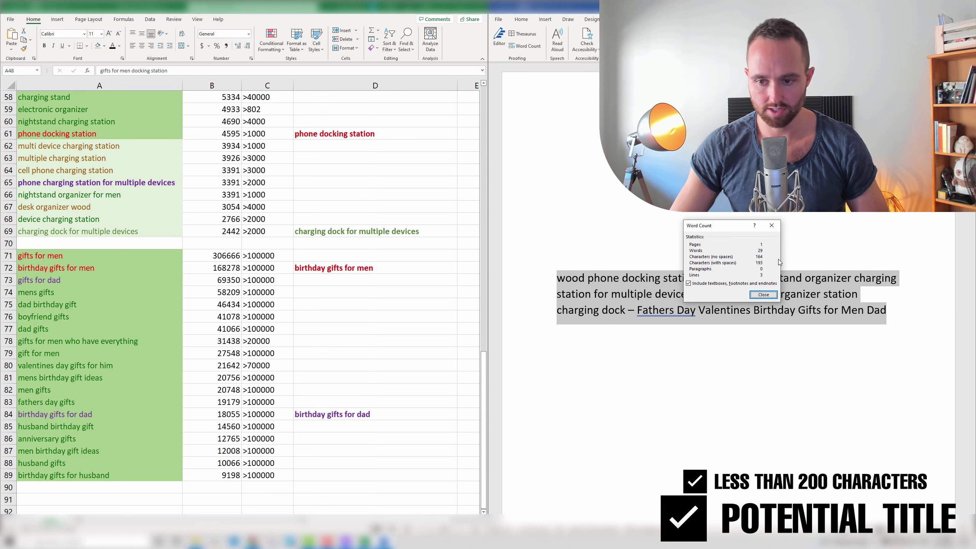
{"action": "left_click", "coordinate": [772, 225]}
- Compare the highlighted docking and organizer keywords in A2 to A14 with the wording of the title
{"action": "left_click", "coordinate": [711, 294]}
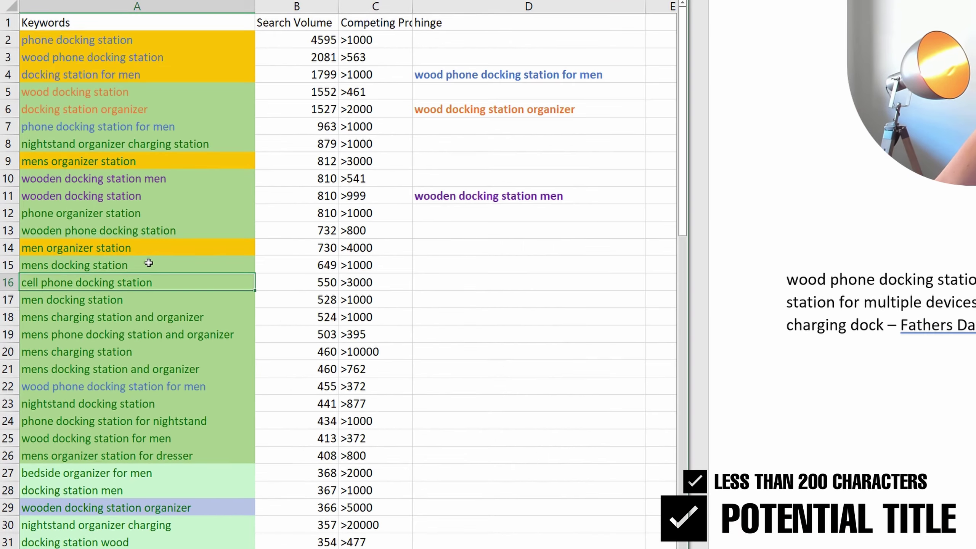
{"action": "left_click", "coordinate": [111, 117]}
{"action": "left_click", "coordinate": [165, 57]}
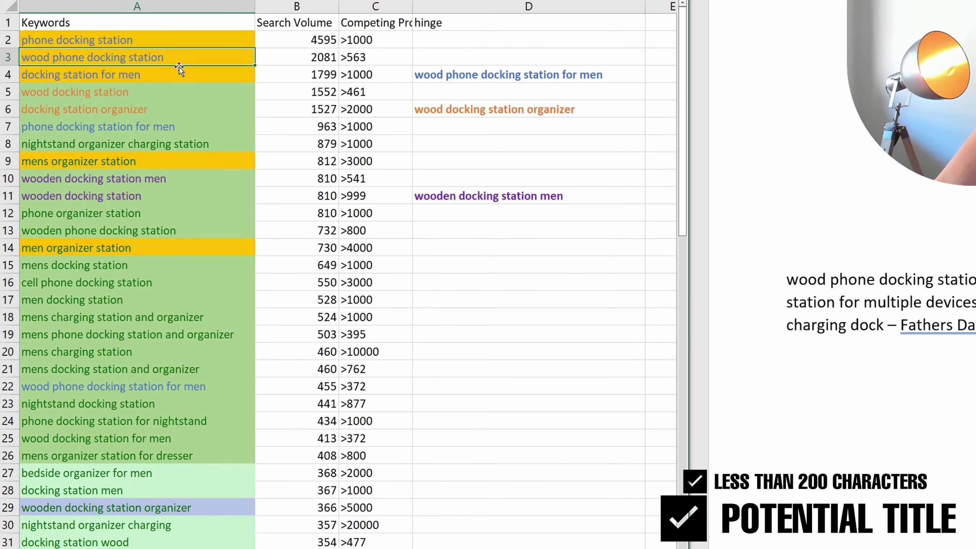
{"action": "left_click", "coordinate": [180, 74]}
{"action": "left_click", "coordinate": [169, 161]}
{"action": "left_click", "coordinate": [168, 231]}
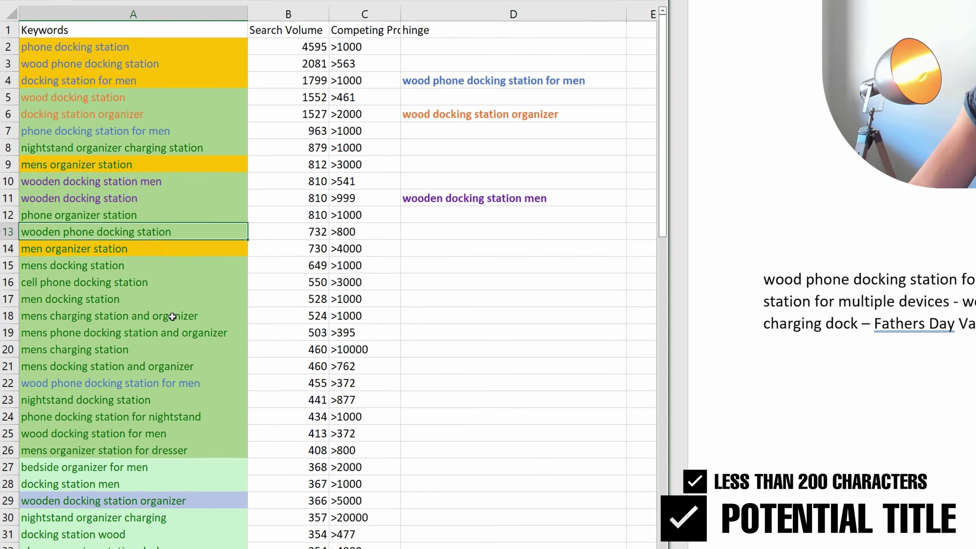
- Examine how the title covers the charging and gift keywords, including "charging dock" in A55 and "birthday gifts for men" in A72
{"action": "scroll", "coordinate": [159, 315], "scroll_direction": "down", "scroll_amount": 14}
{"action": "left_click", "coordinate": [99, 247]}
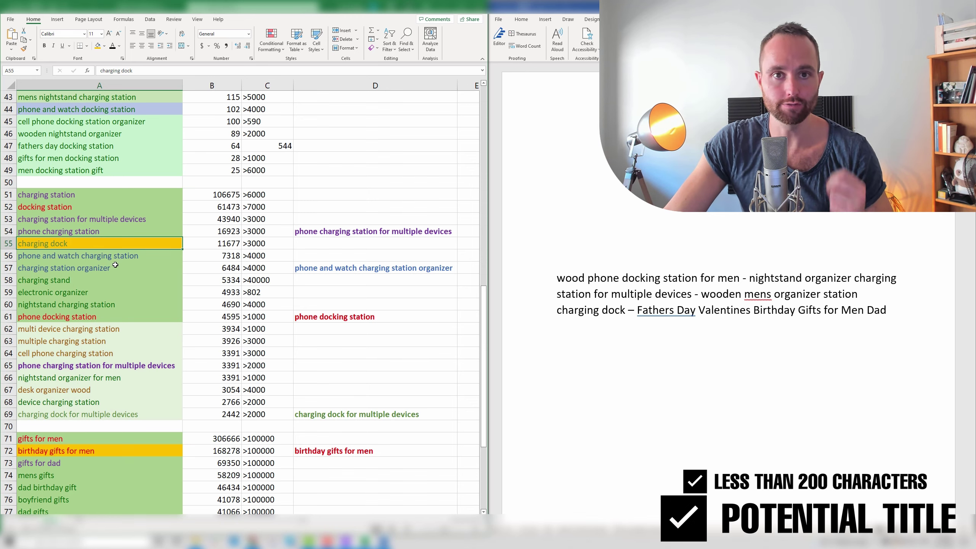
{"action": "scroll", "coordinate": [116, 265], "scroll_direction": "down", "scroll_amount": 3}
{"action": "left_click", "coordinate": [88, 338]}
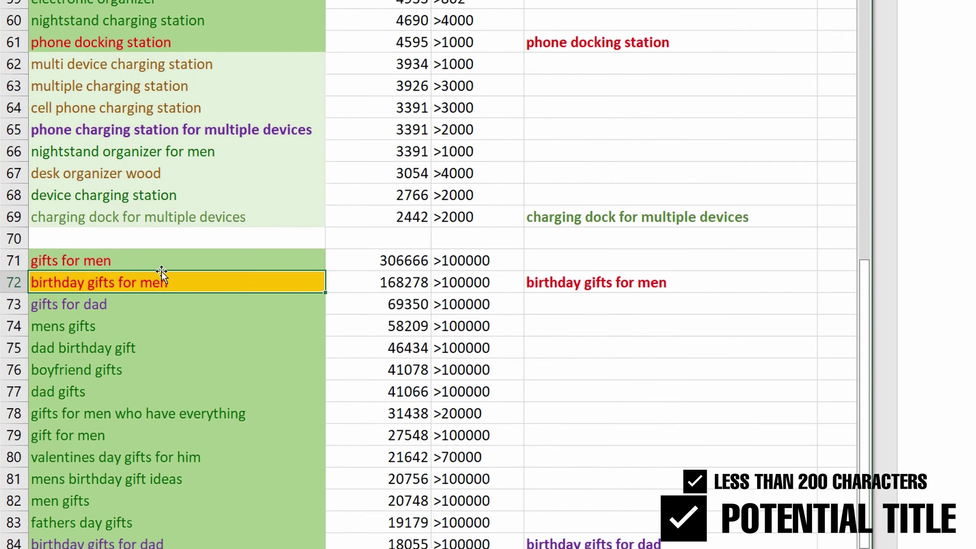
{"action": "scroll", "coordinate": [162, 271], "scroll_direction": "down", "scroll_amount": 3}
{"action": "left_click", "coordinate": [98, 107]}
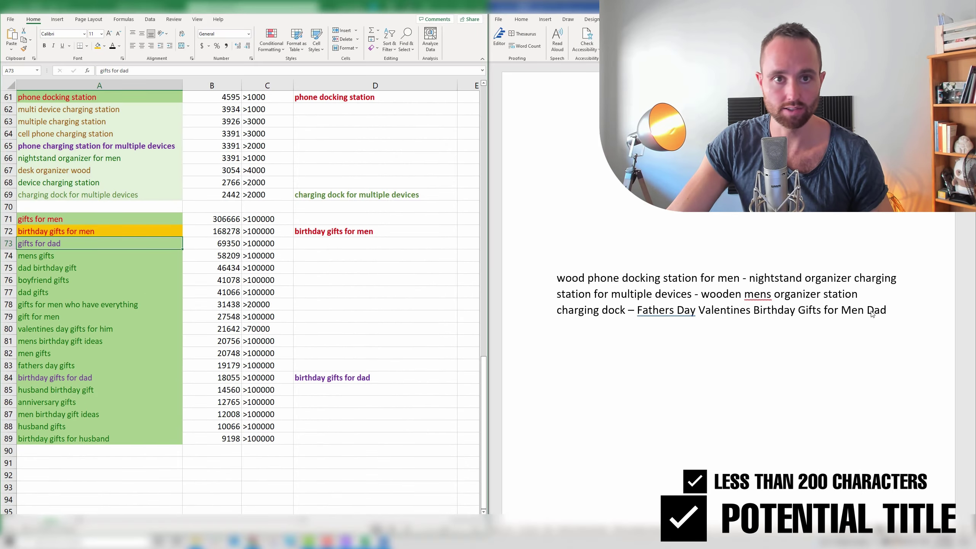
{"action": "left_click", "coordinate": [106, 276]}
- Go back through the keyword list and examine the top docking station keywords in A3 to A7 against the title
{"action": "scroll", "coordinate": [106, 276], "scroll_direction": "up", "scroll_amount": 20}
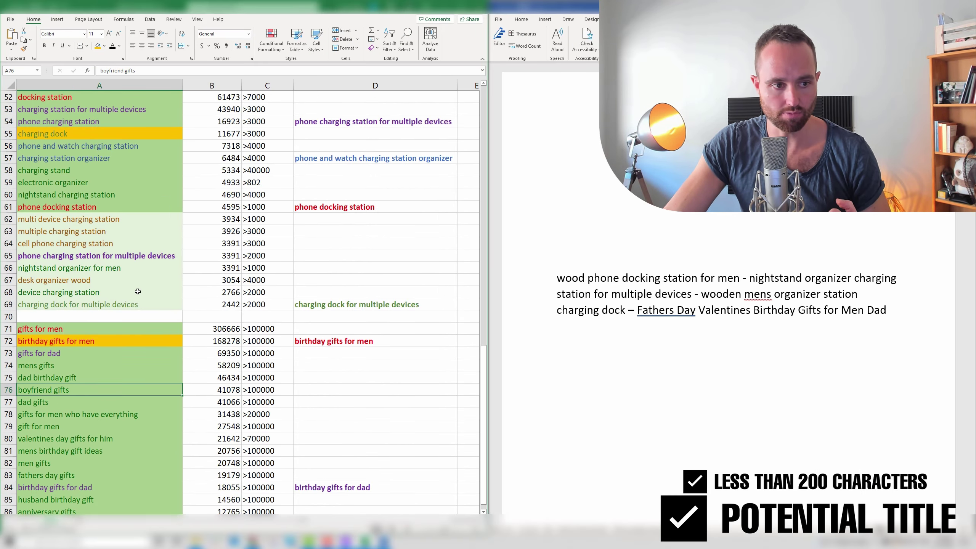
{"action": "scroll", "coordinate": [136, 307], "scroll_direction": "down", "scroll_amount": 3}
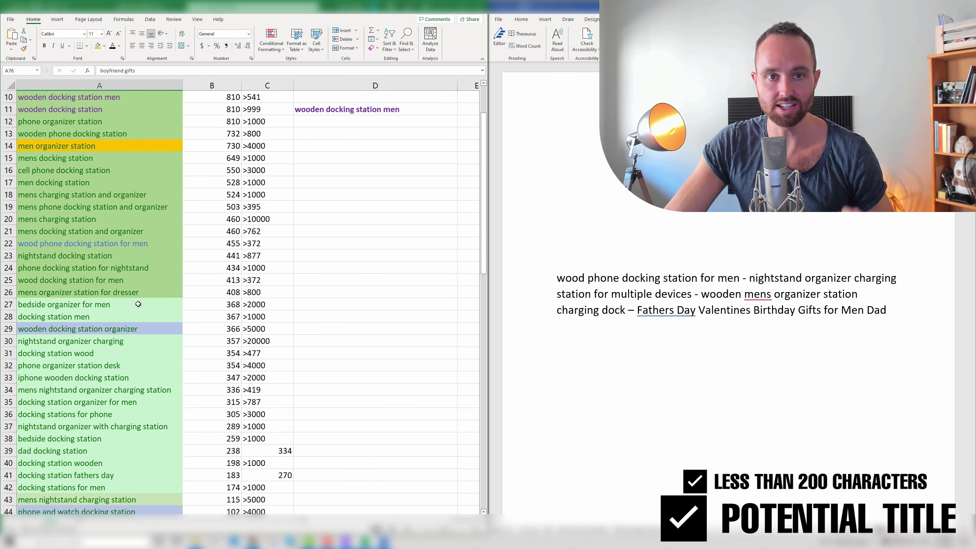
{"action": "scroll", "coordinate": [138, 303], "scroll_direction": "up", "scroll_amount": 3}
{"action": "left_click", "coordinate": [127, 125]}
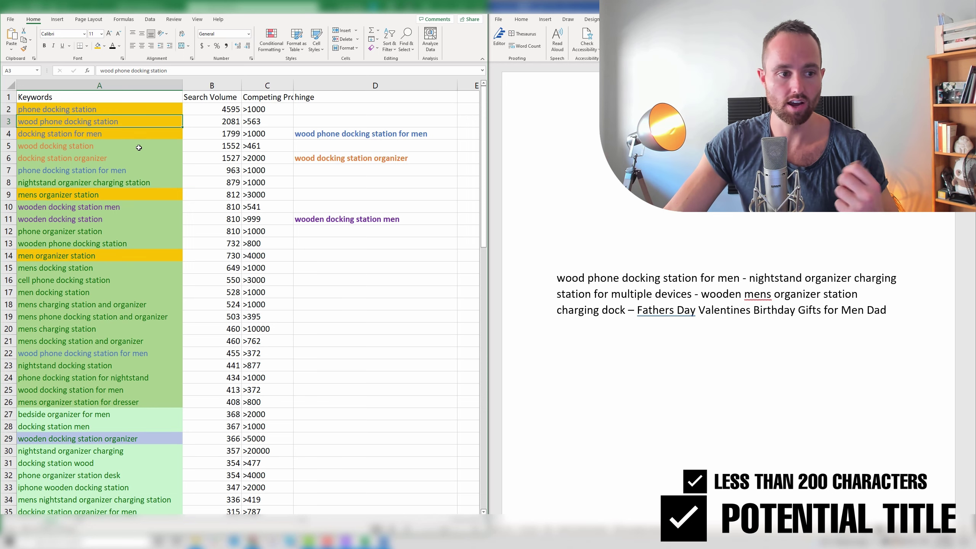
{"action": "key", "text": "Down"}
{"action": "key", "text": "Down"}
{"action": "key", "text": "Down"}
{"action": "key", "text": "Down"}
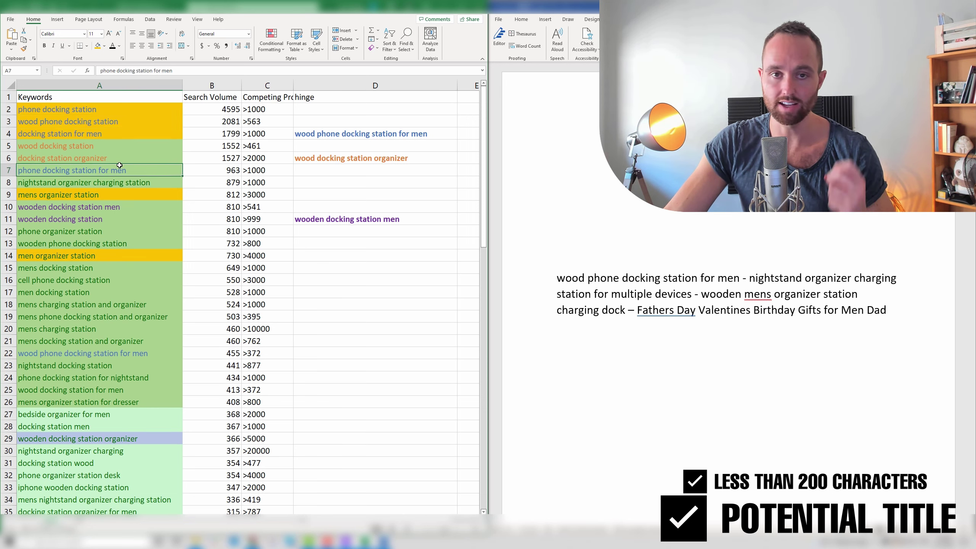
{"action": "left_click", "coordinate": [117, 143]}
{"action": "key", "text": "Down"}
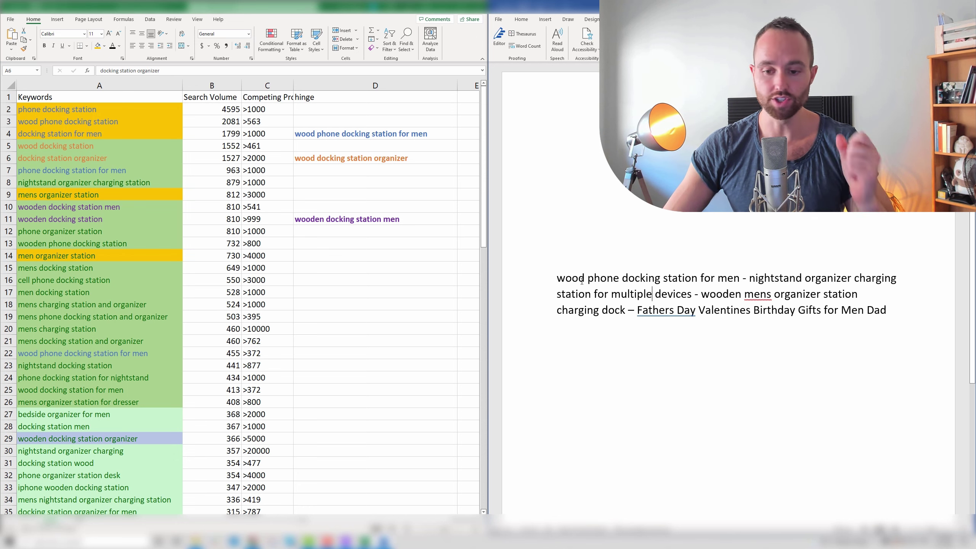
- Select the entire title text in the Word document
{"action": "left_click", "coordinate": [579, 278]}
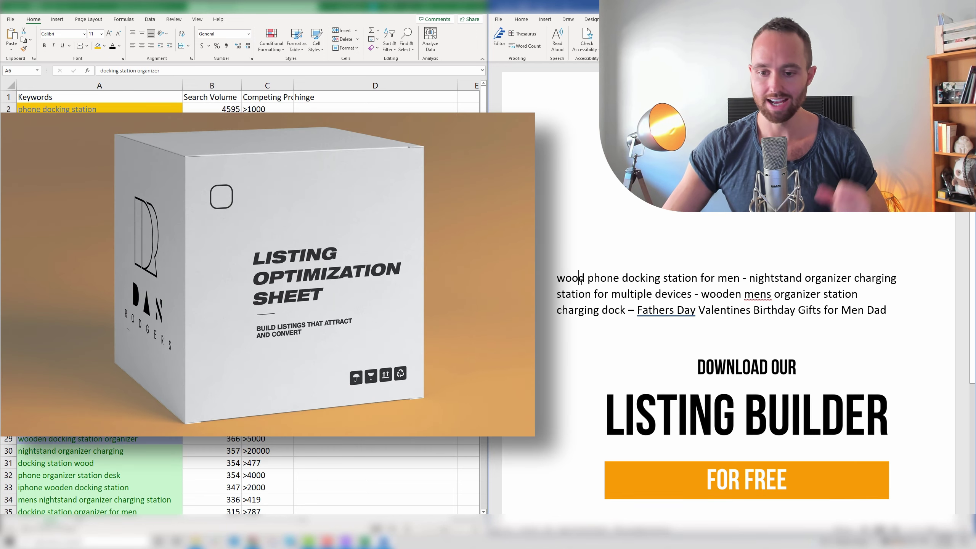
{"action": "left_click_drag", "start_coordinate": [555, 280], "coordinate": [887, 310]}
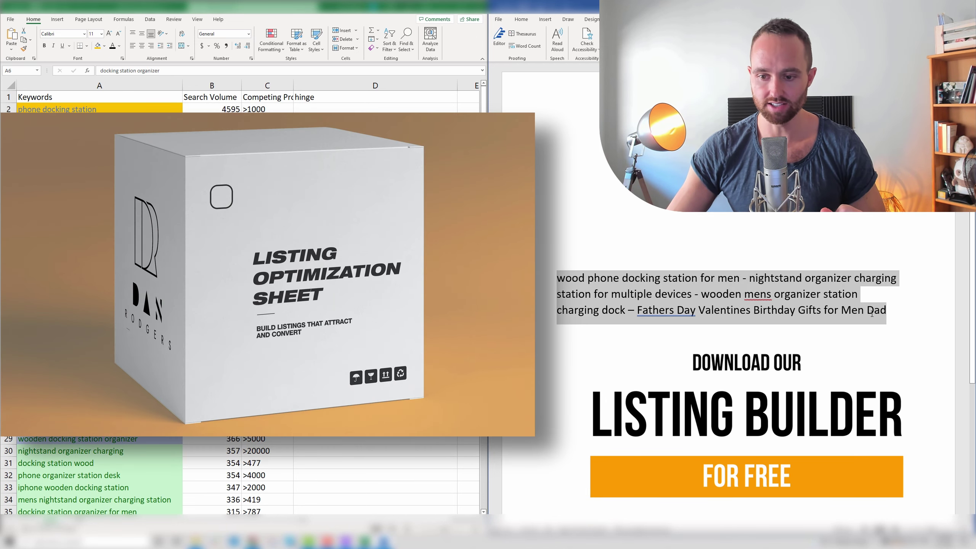